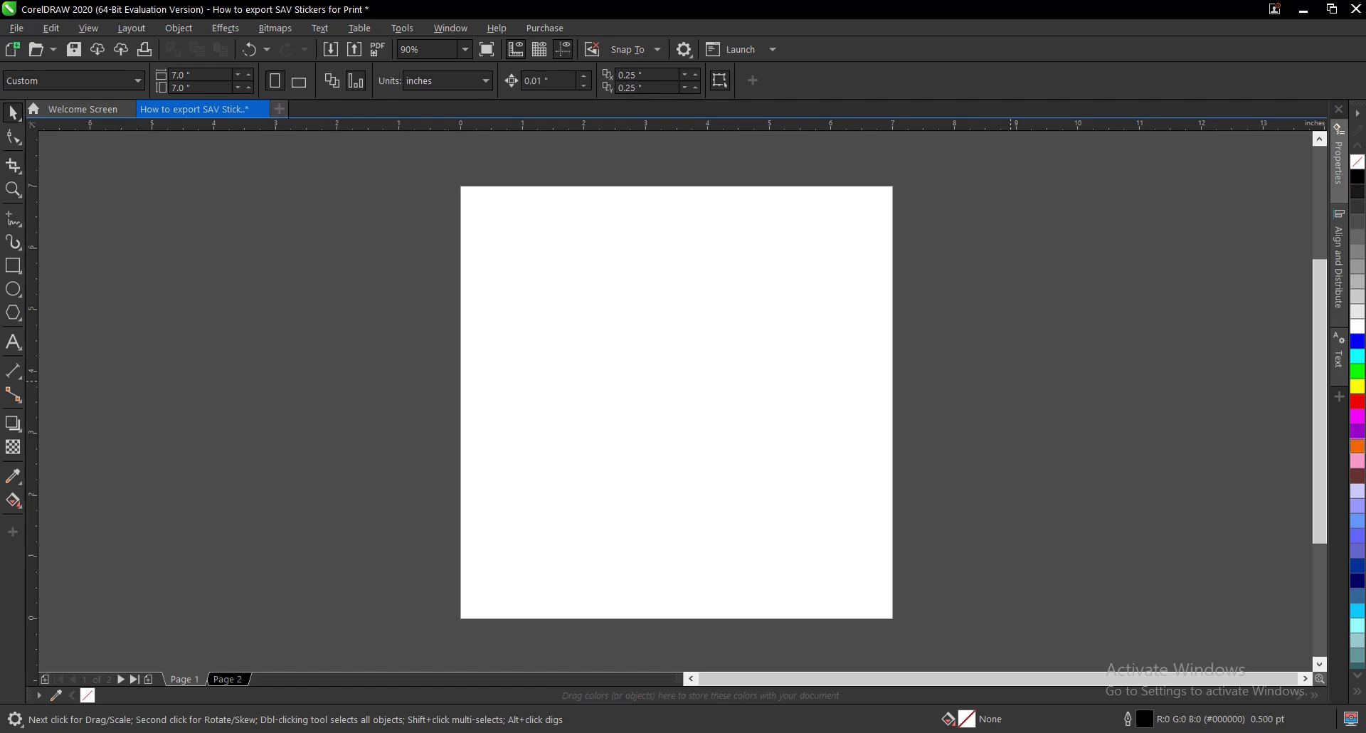
- Copy the grouped CEEBN sticker from page 2, then return to the blank page 1
click(235, 679)
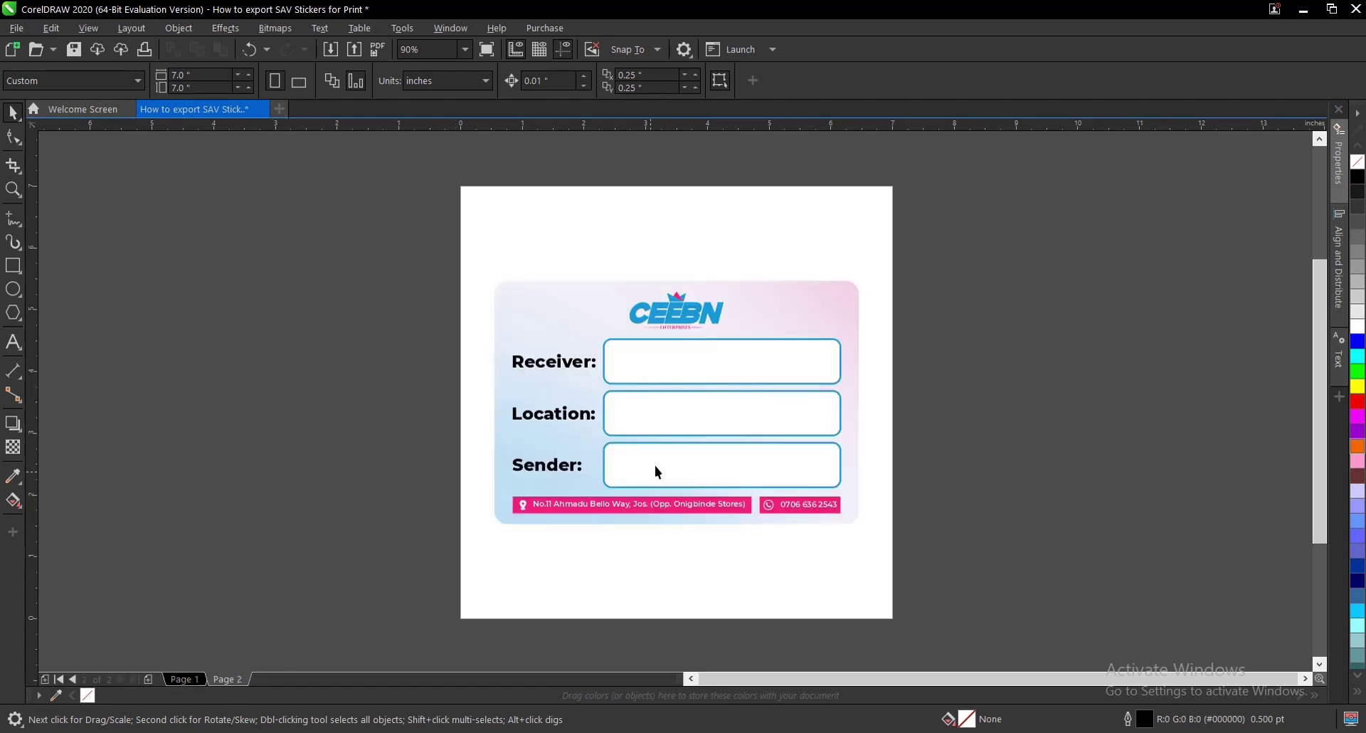
drag(488, 300, 1003, 572)
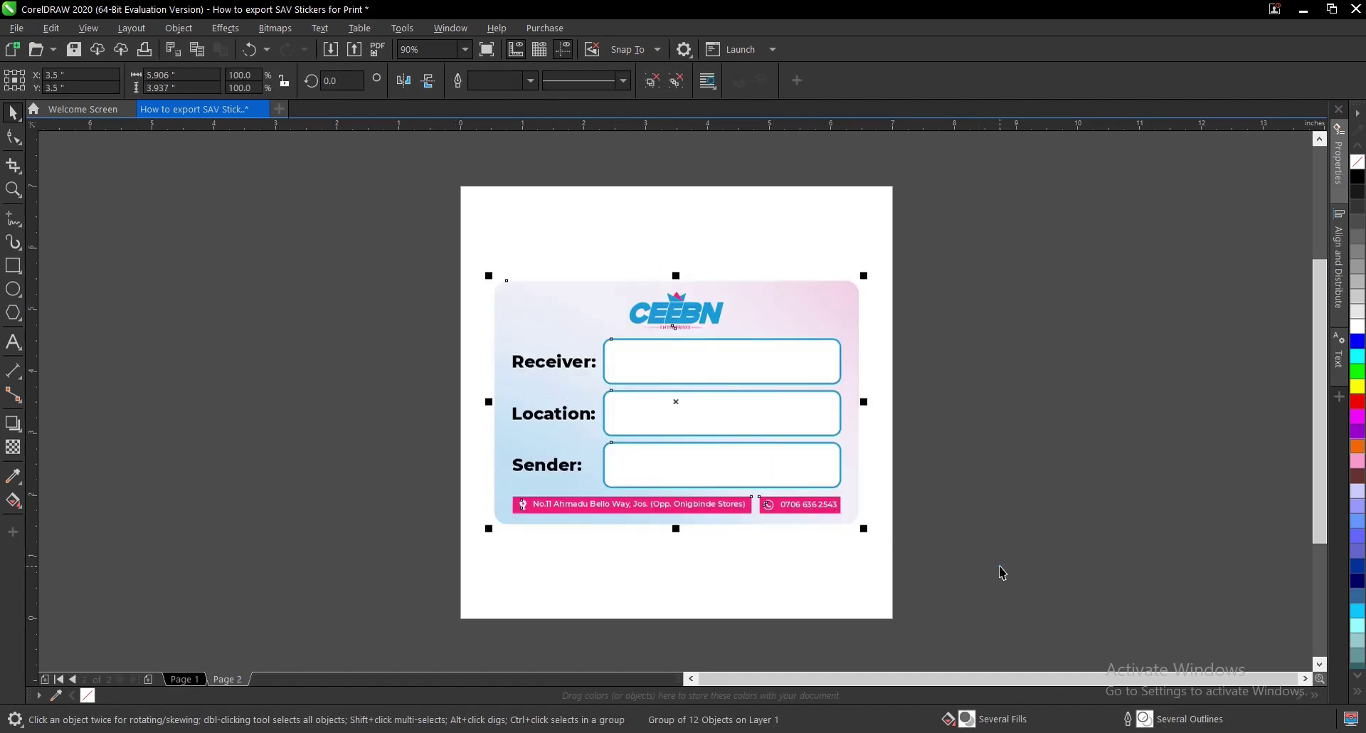
click(193, 679)
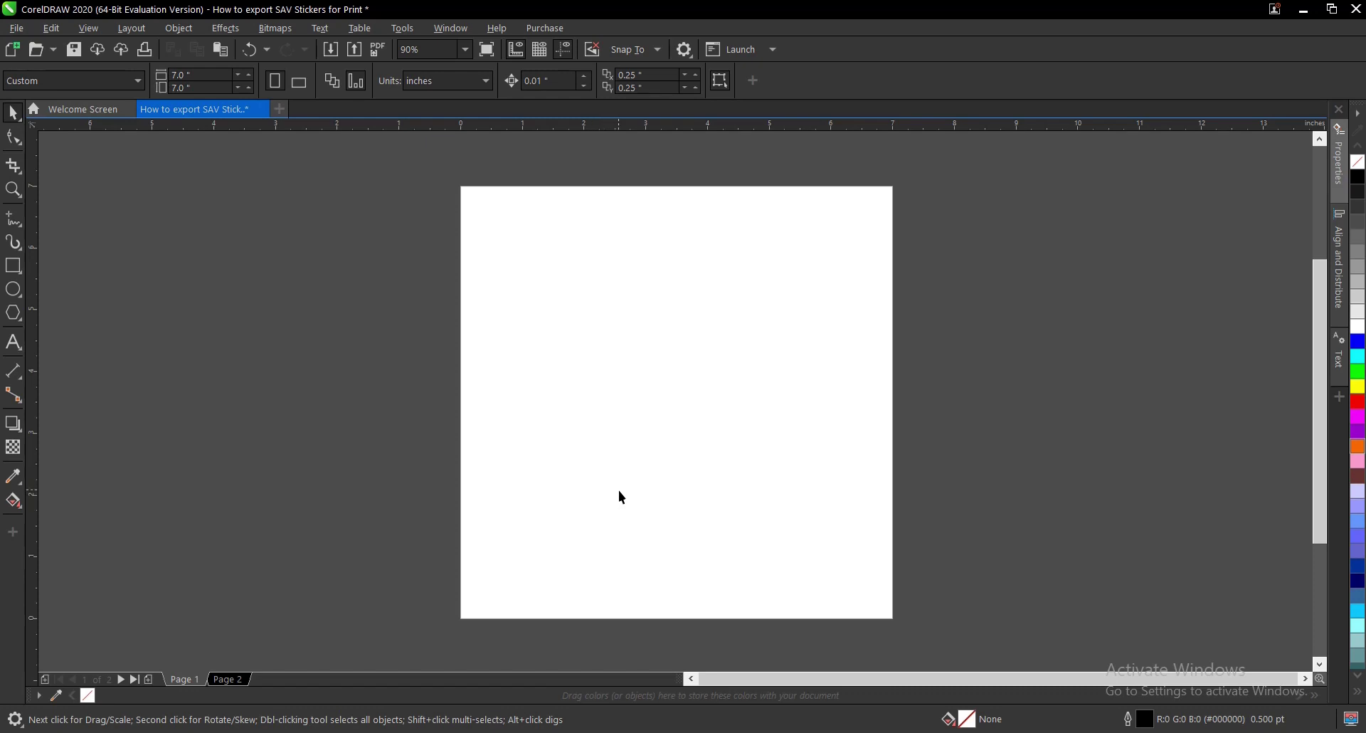
- Paste the CEEBN sticker group centred on the 7.0 x 7.0 inch page 1
scroll(618, 489, down, 2)
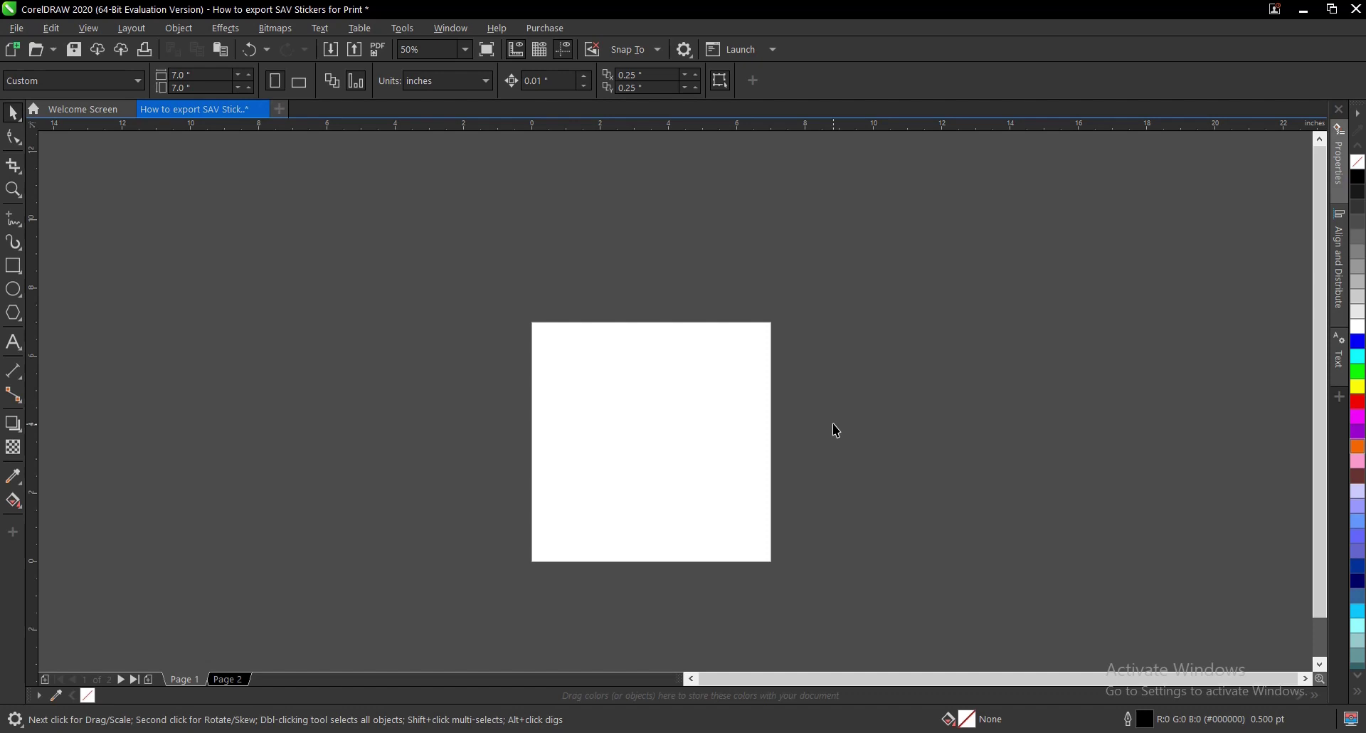
key(ctrl+v)
click(832, 424)
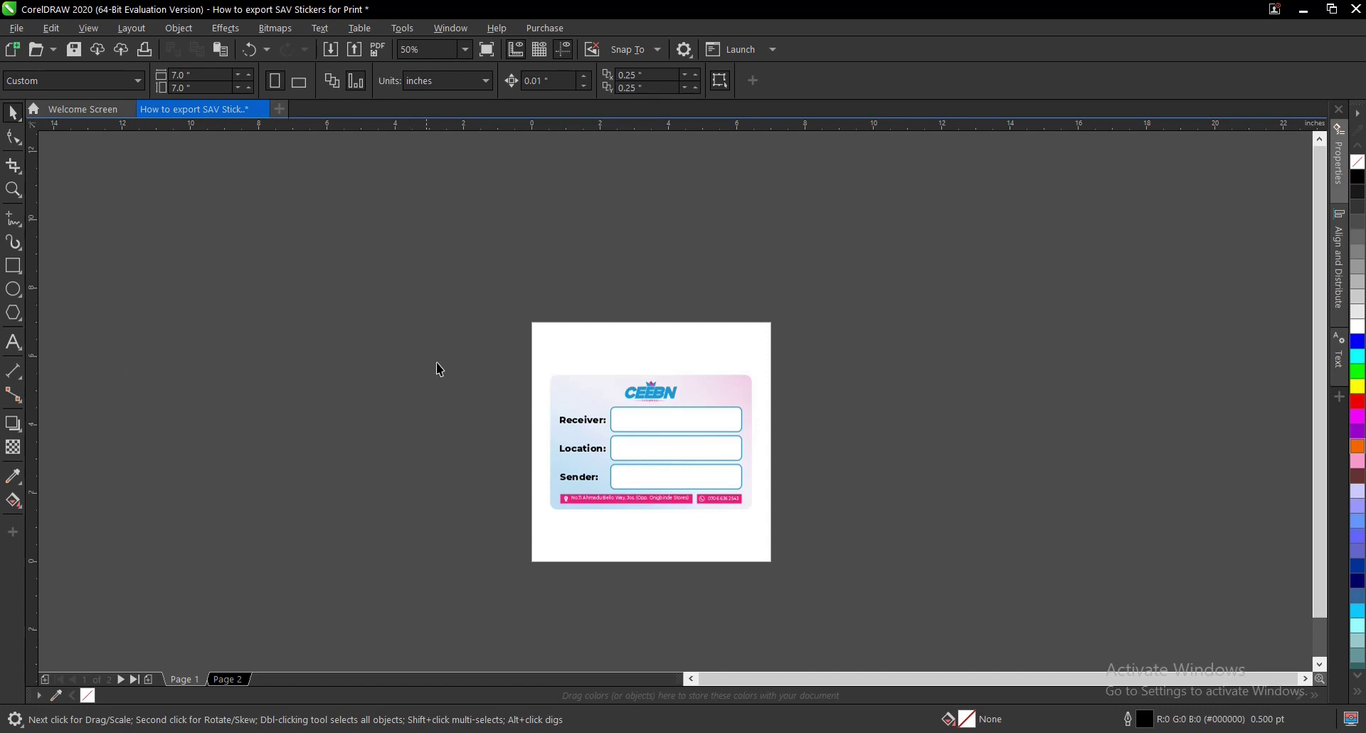
drag(457, 350, 868, 524)
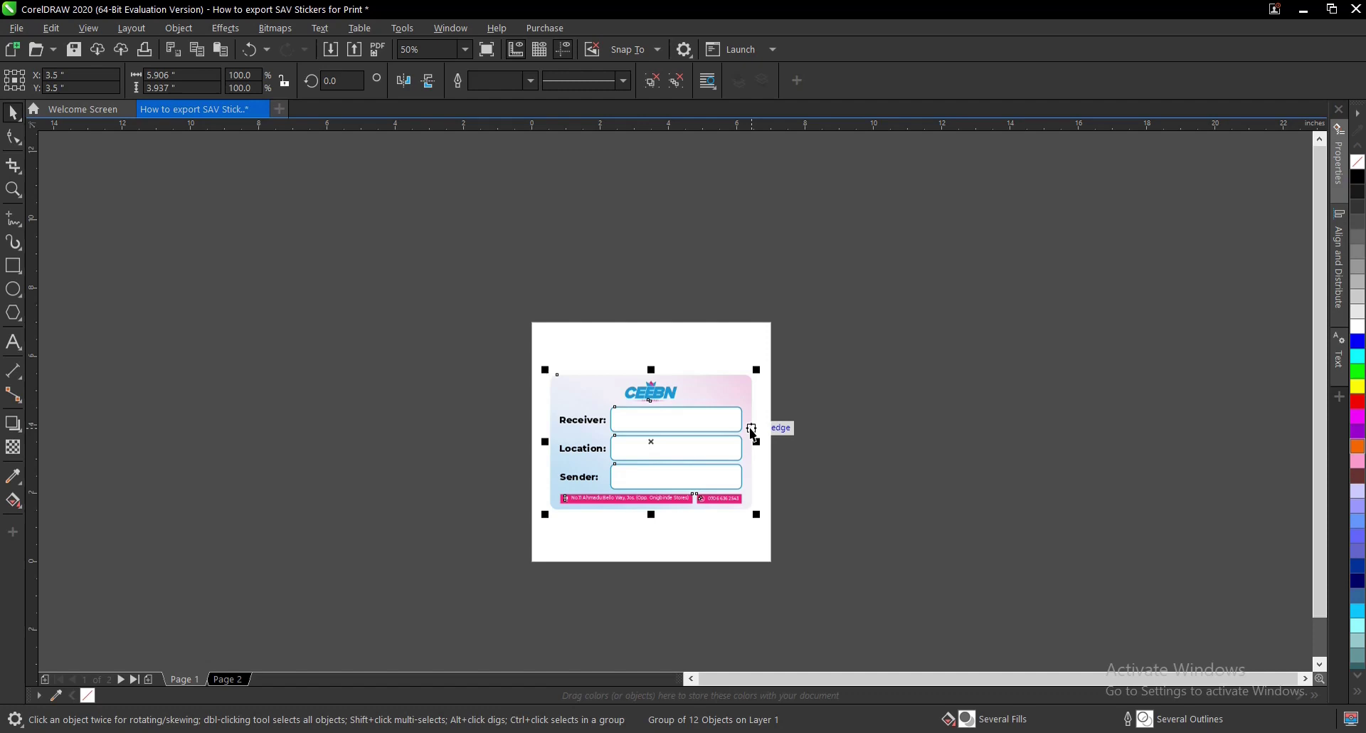
click(844, 424)
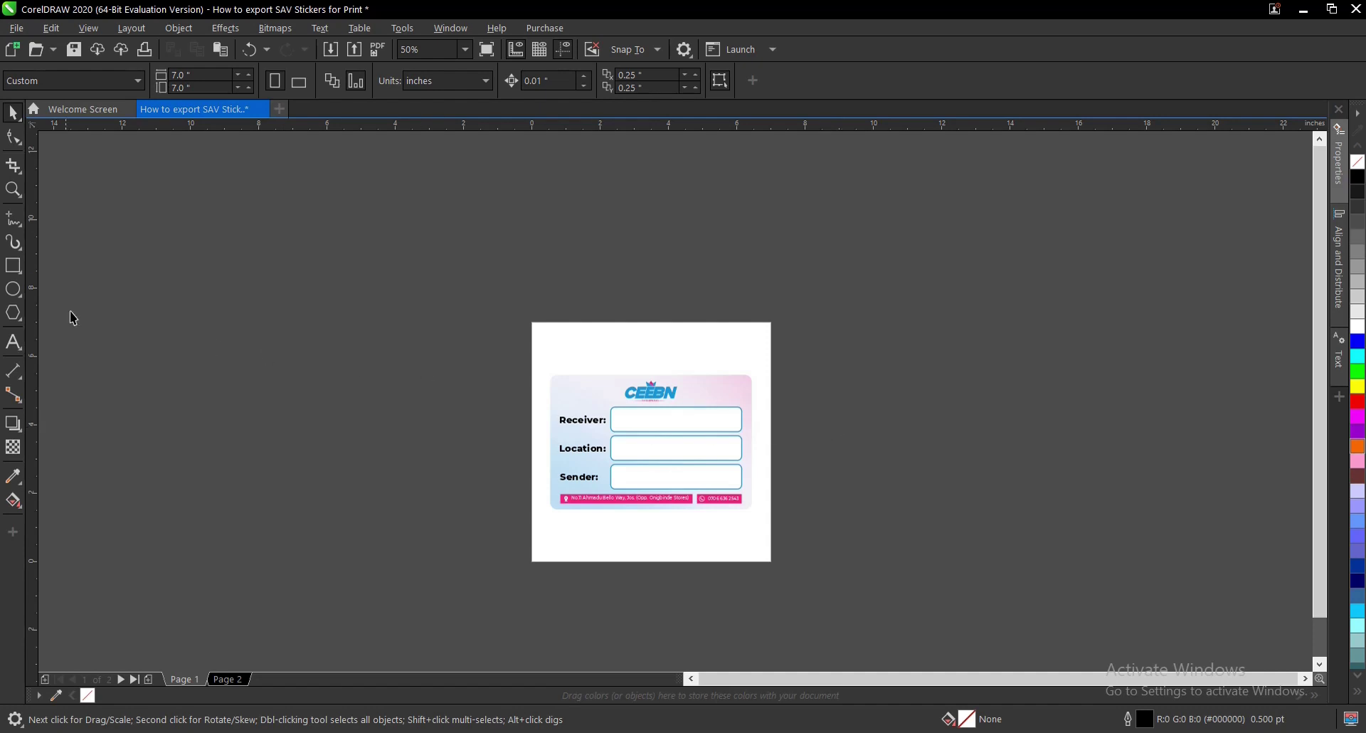
- Draw a 13.958 x 2.646 inch rectangle above the page and select it
click(13, 266)
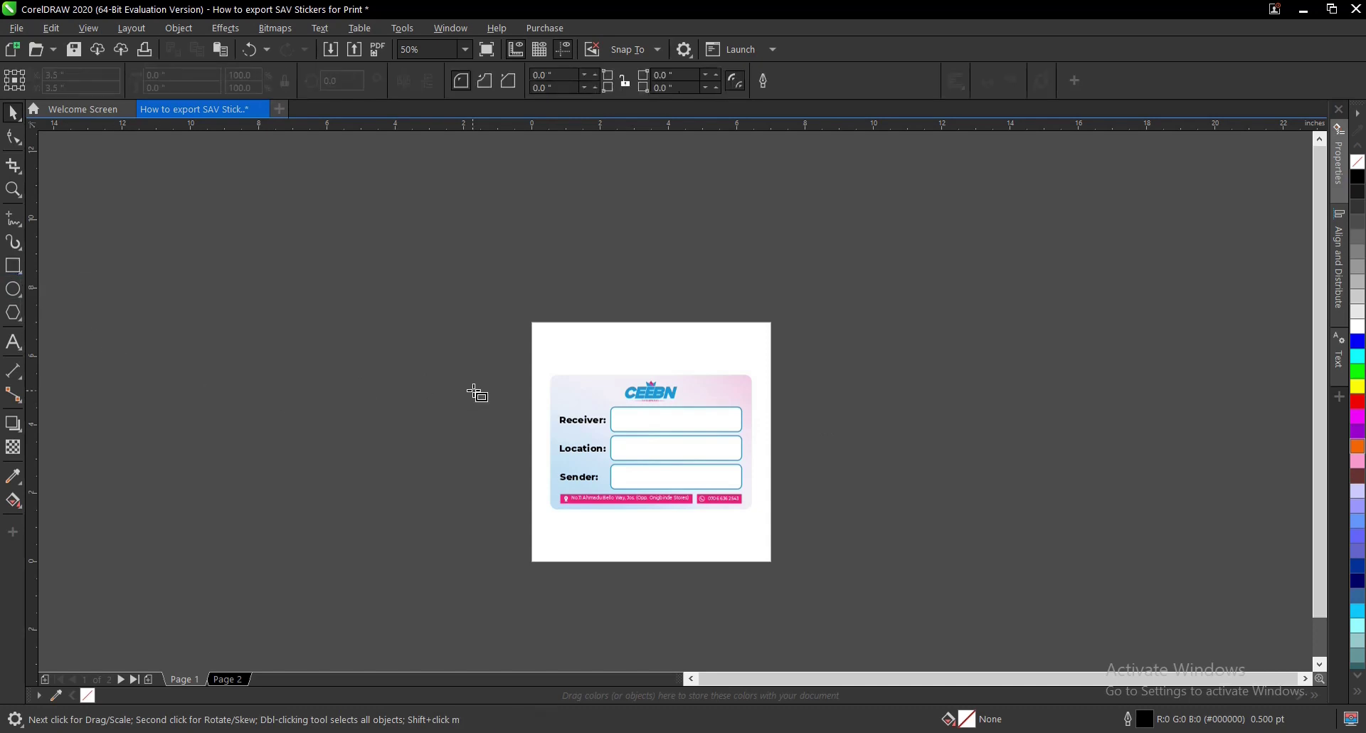
mouse_move(408, 233)
mouse_down()
mouse_move(780, 327)
mouse_move(885, 325)
mouse_up()
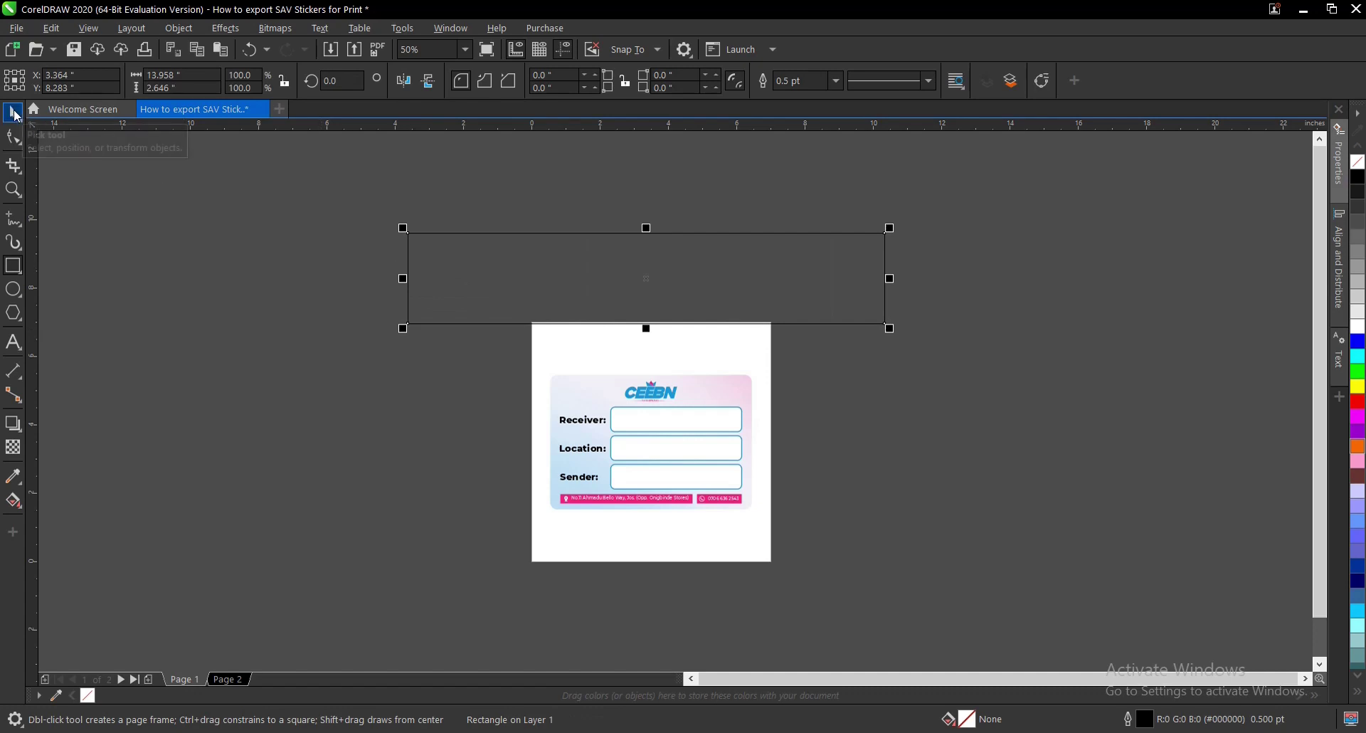
click(15, 114)
click(398, 365)
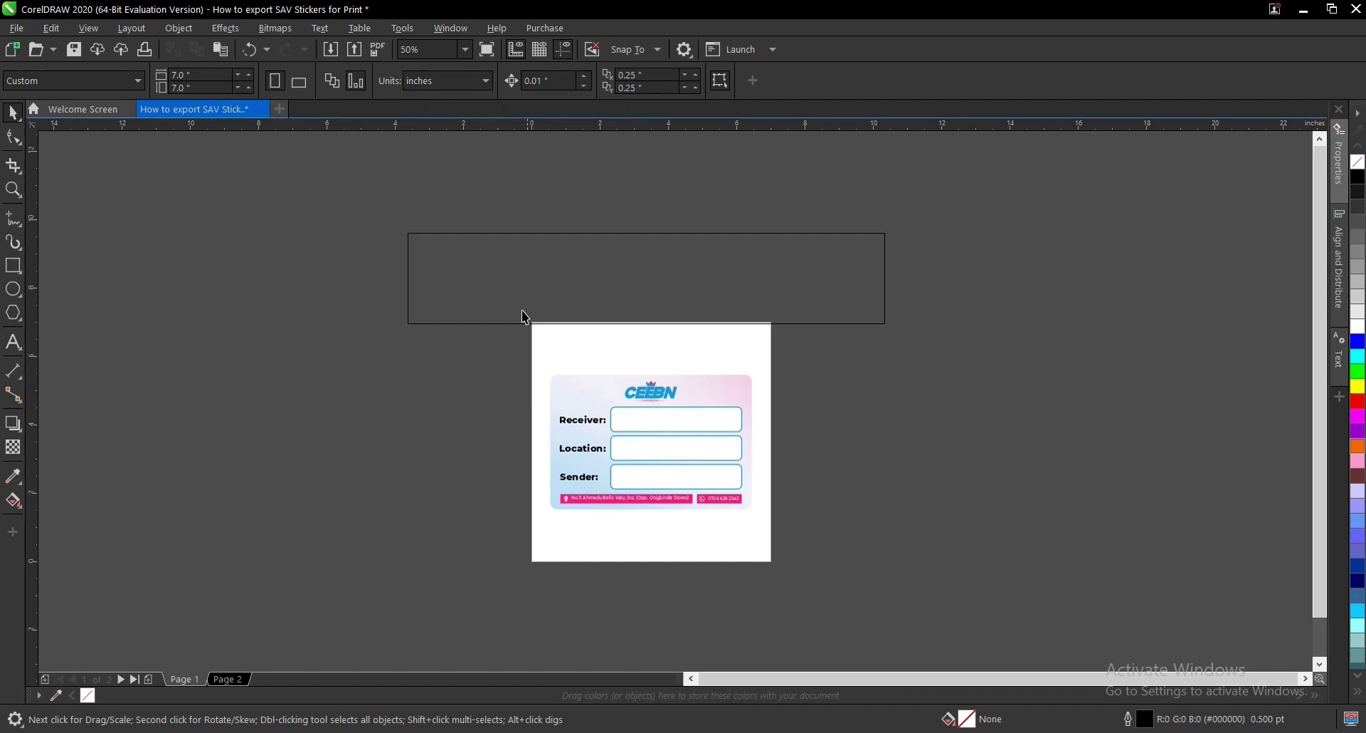
click(587, 257)
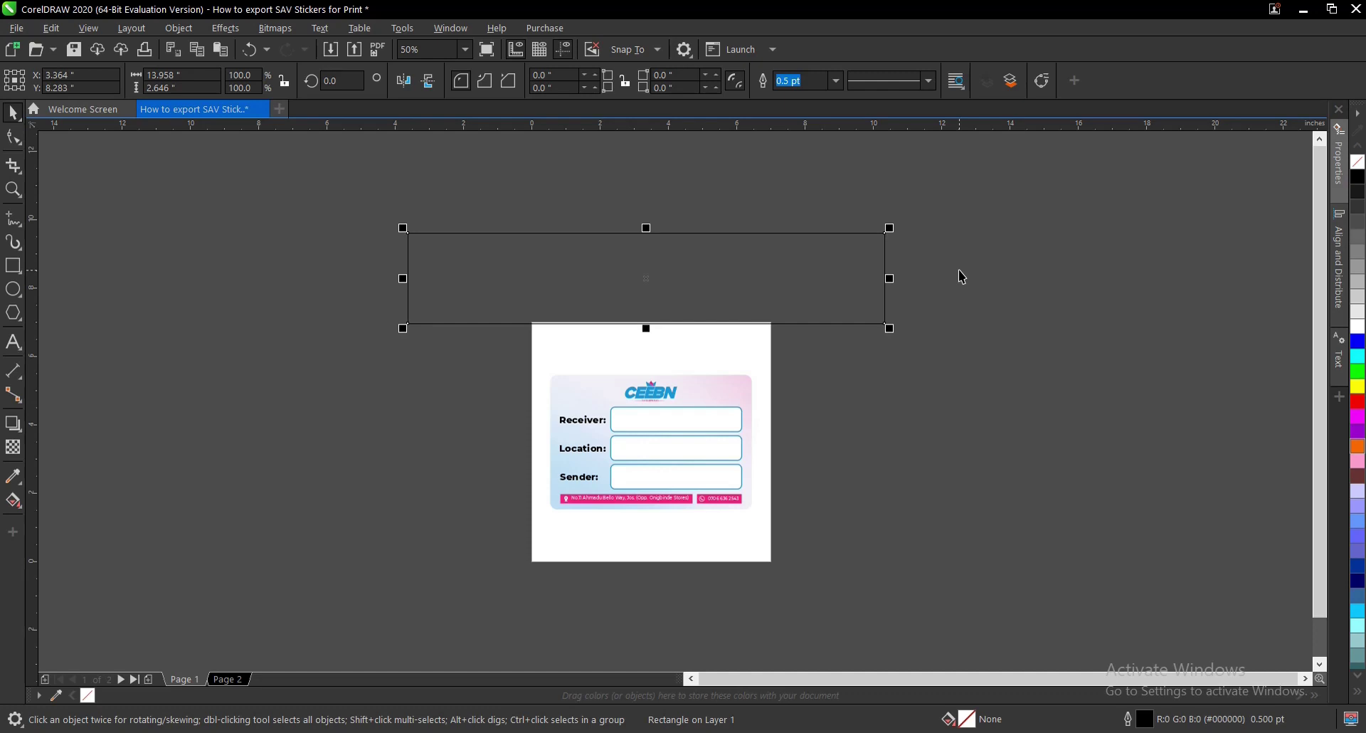
click(946, 294)
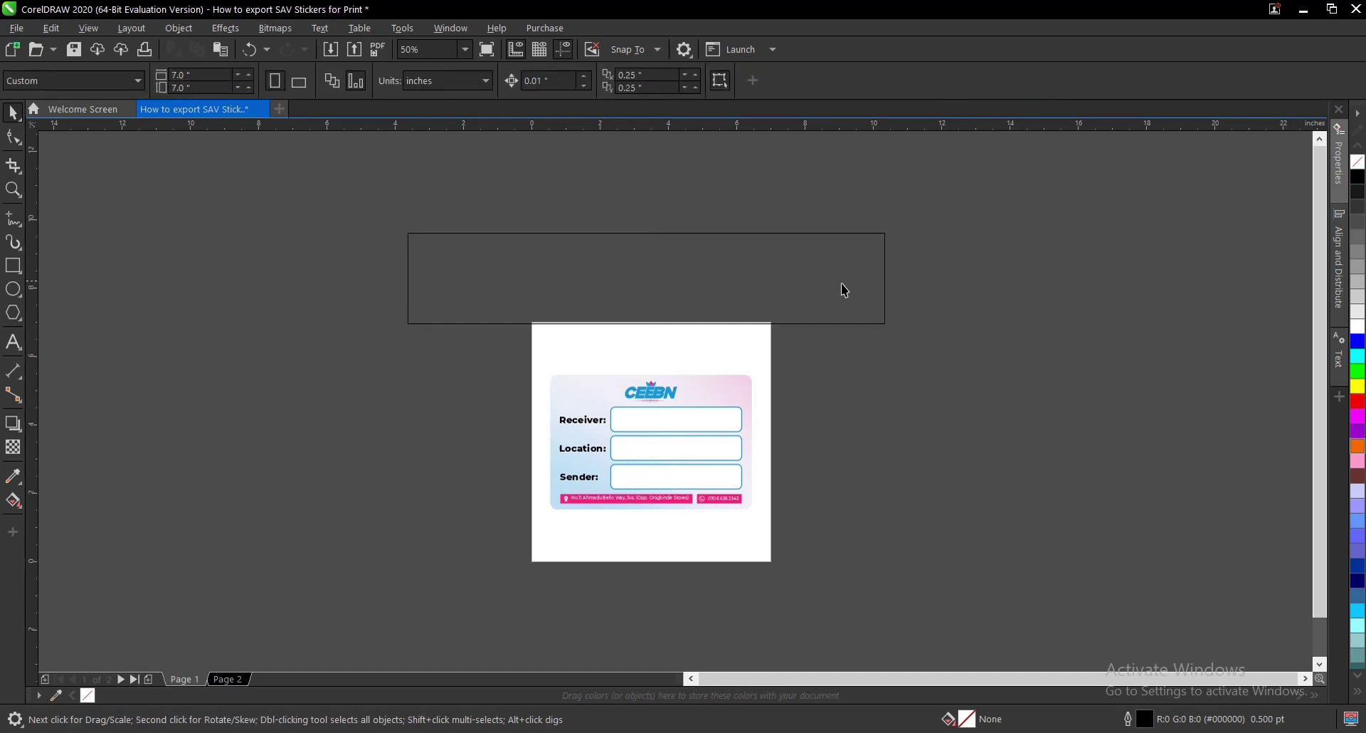
click(753, 279)
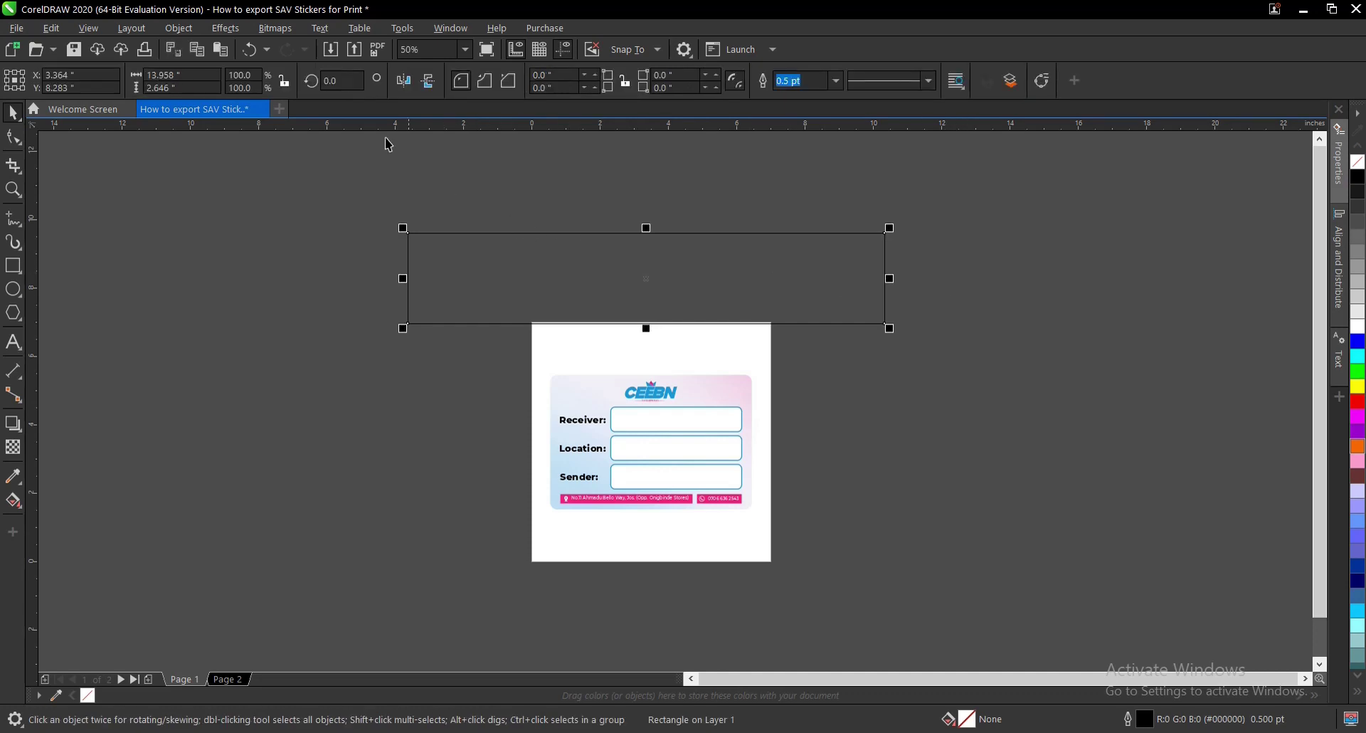
- Set the rectangle's width to 58 and height to 24 inches
click(200, 75)
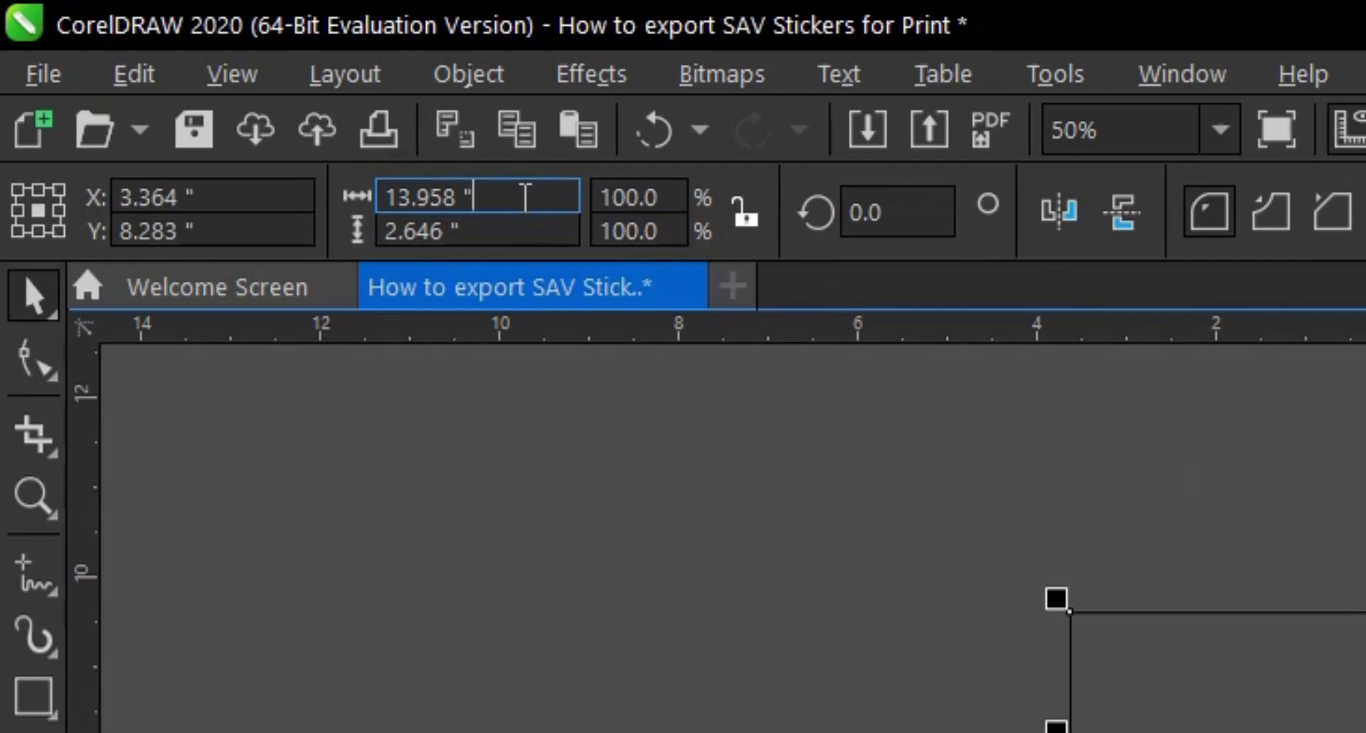
drag(525, 197, 373, 197)
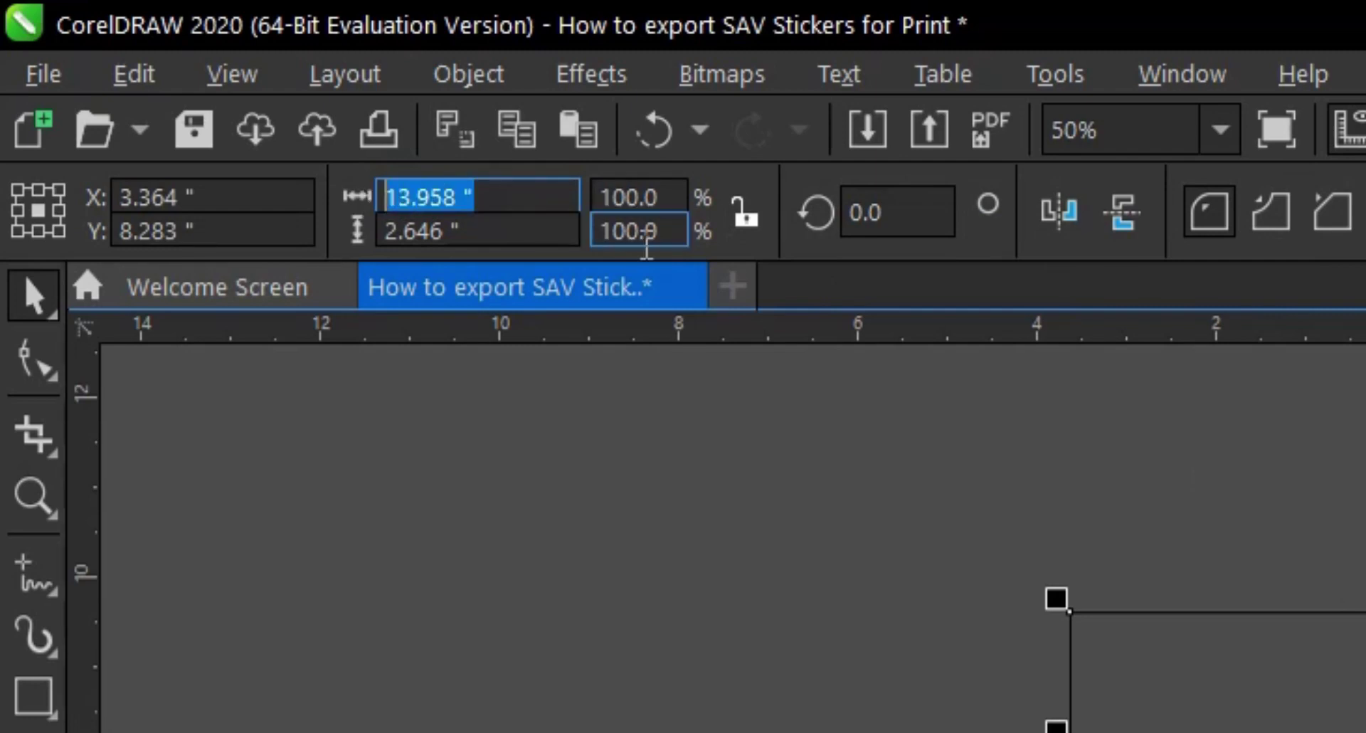
text(58)
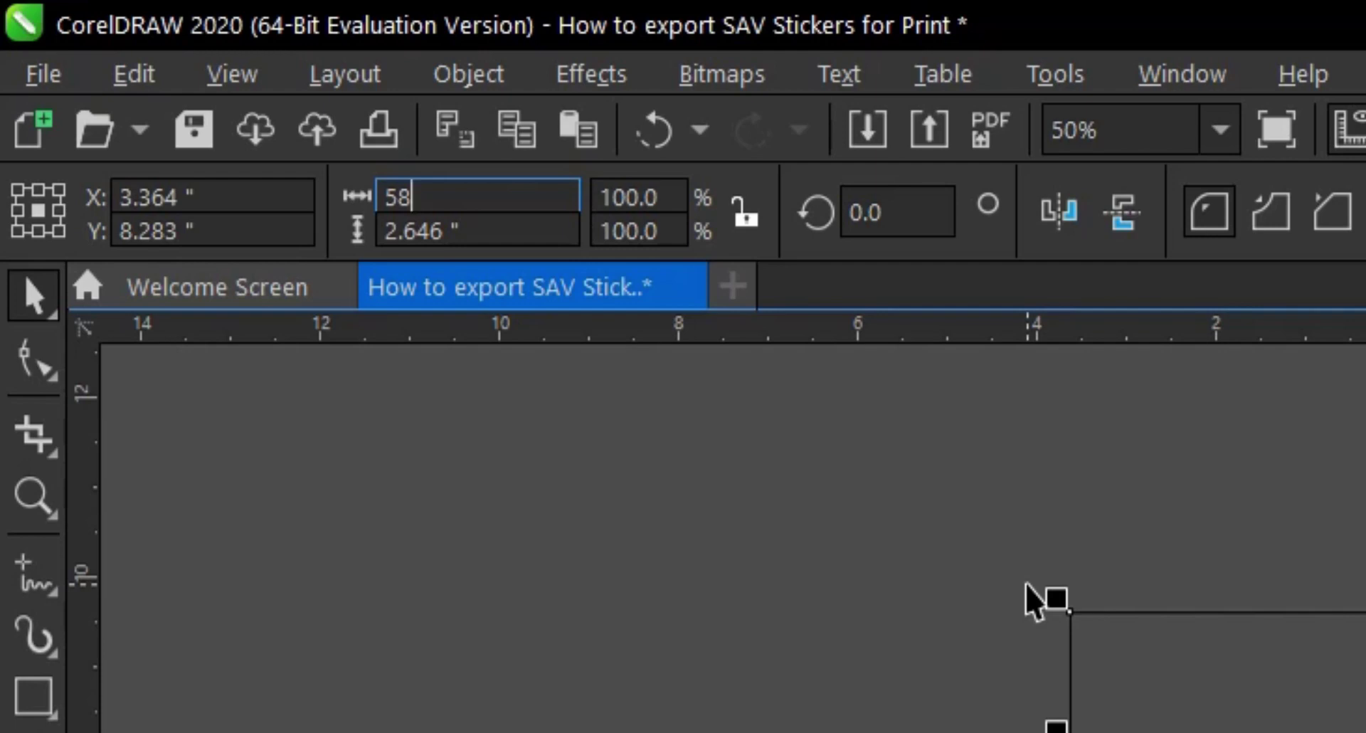
click(516, 221)
drag(516, 222, 377, 226)
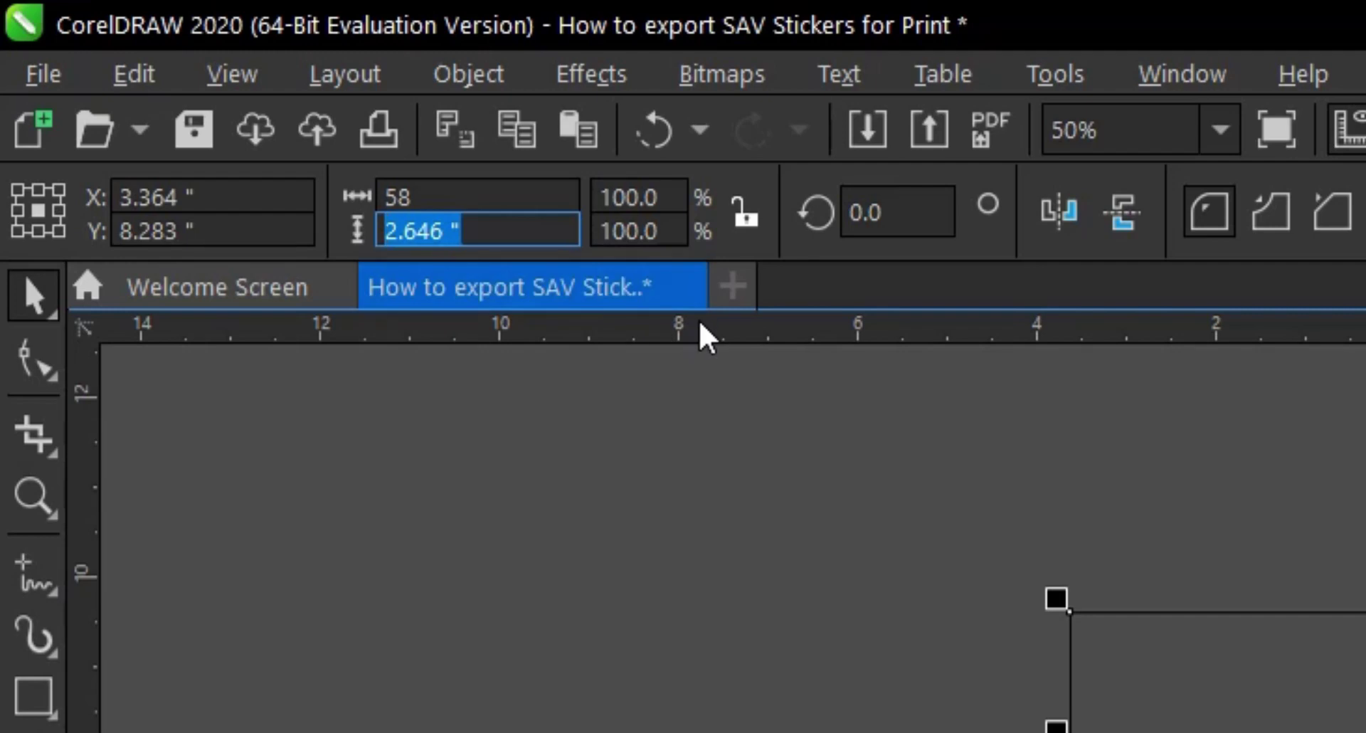
text(24)
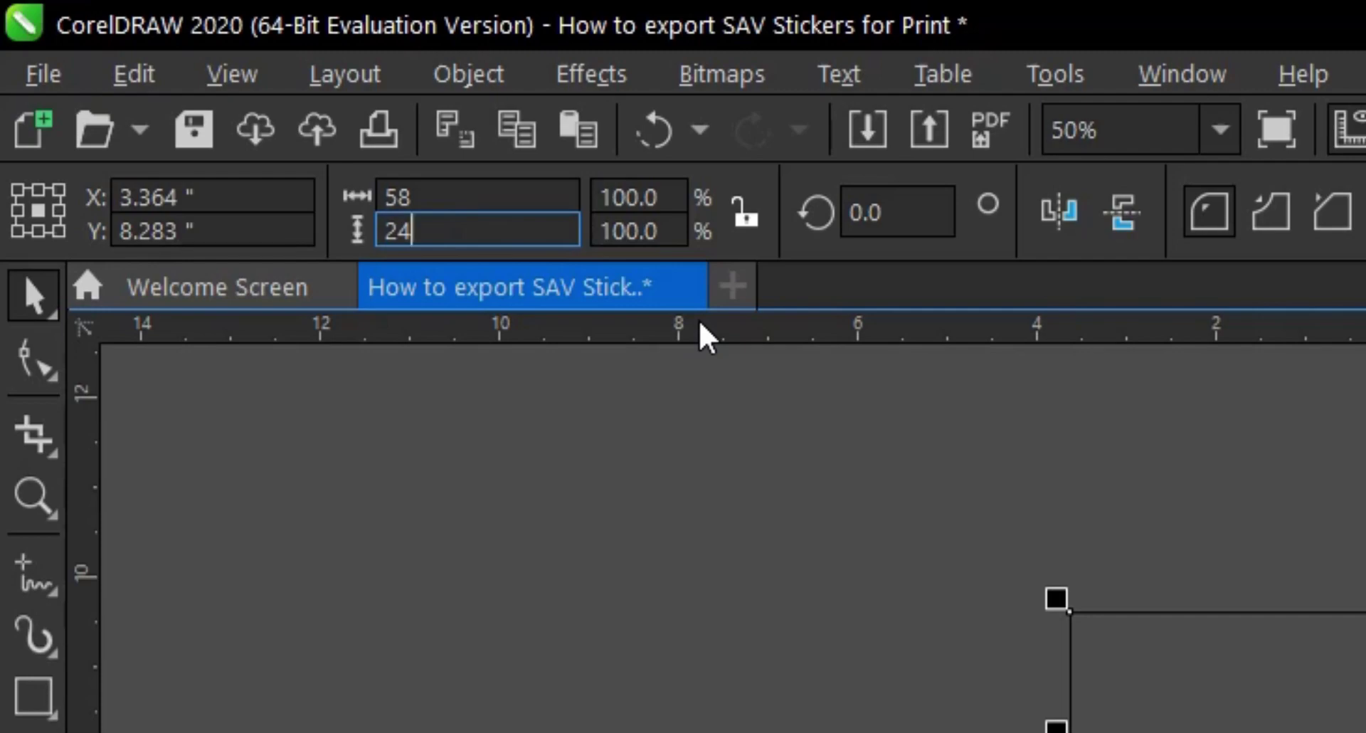
key(Return)
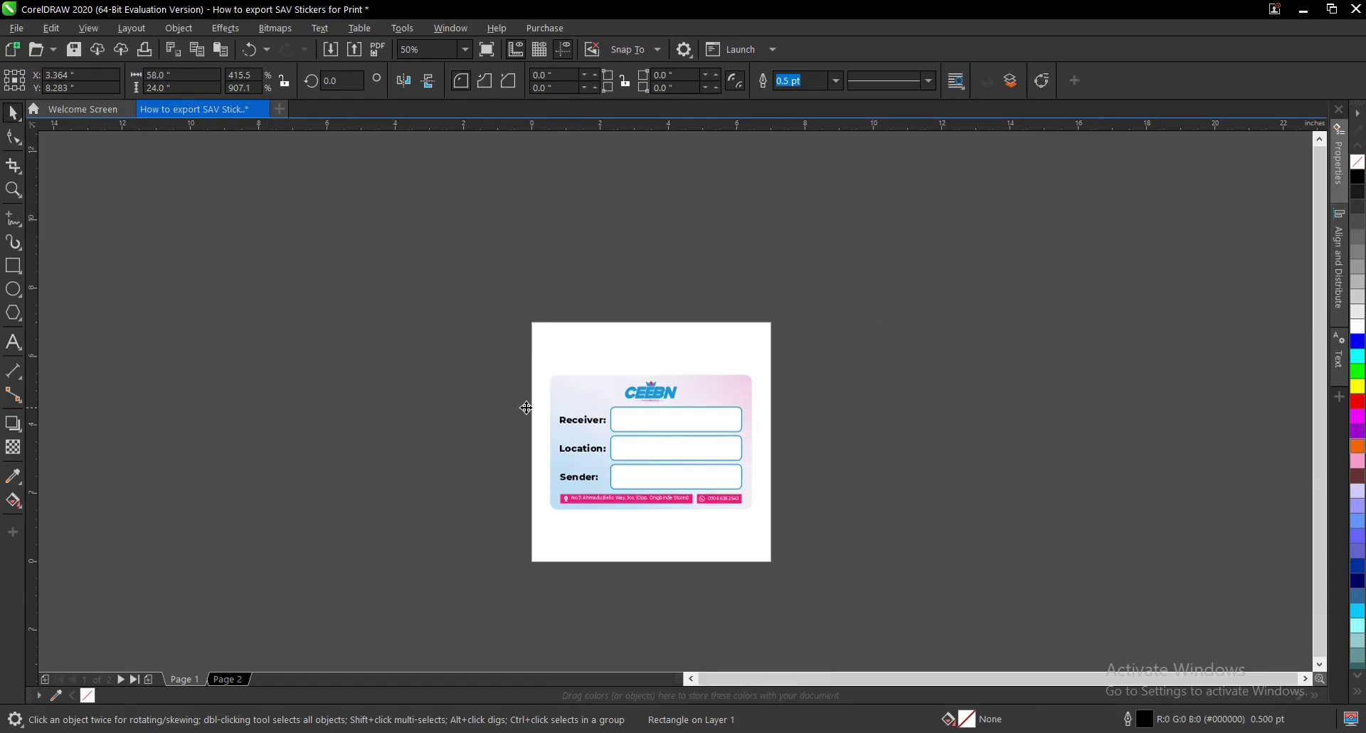
- Move the CEEBN sticker group into the large rectangle's top-left area
scroll(619, 384, down, 4)
drag(476, 214, 300, 298)
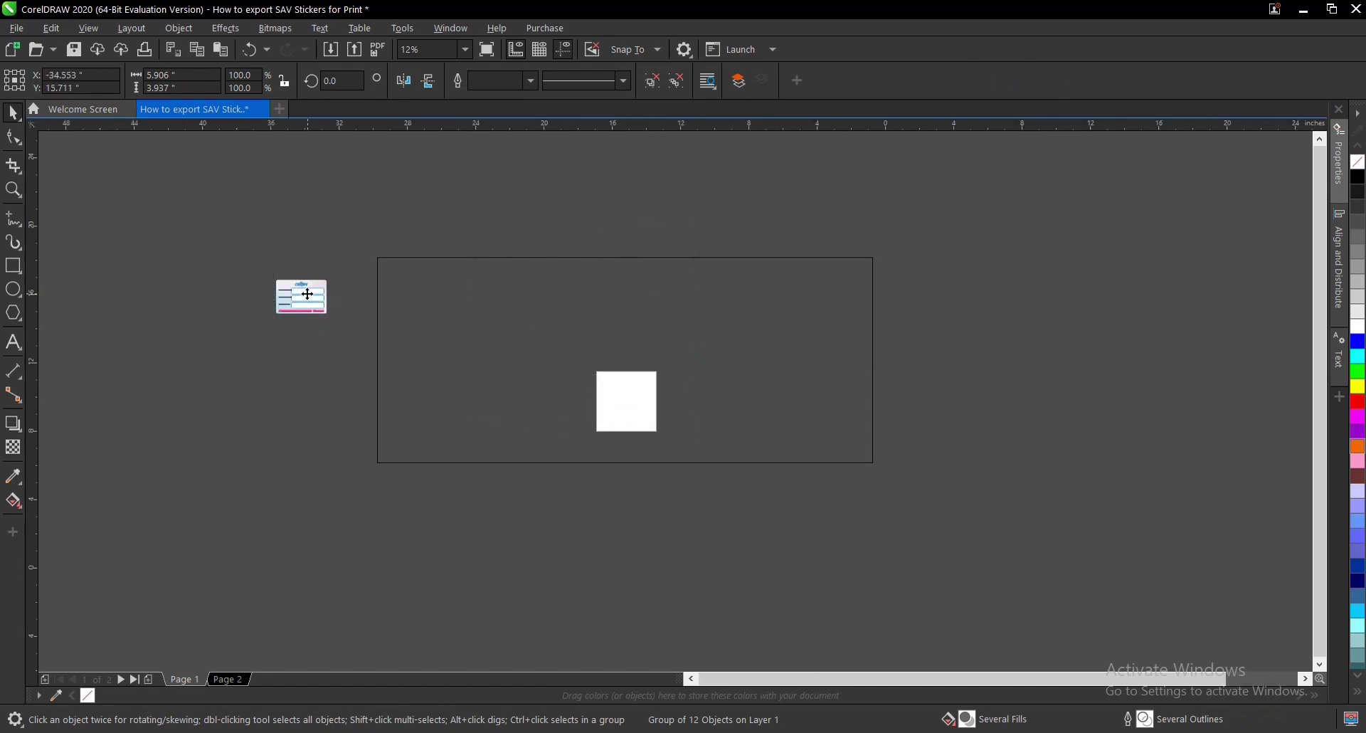
scroll(300, 298, up, 2)
click(449, 242)
click(180, 232)
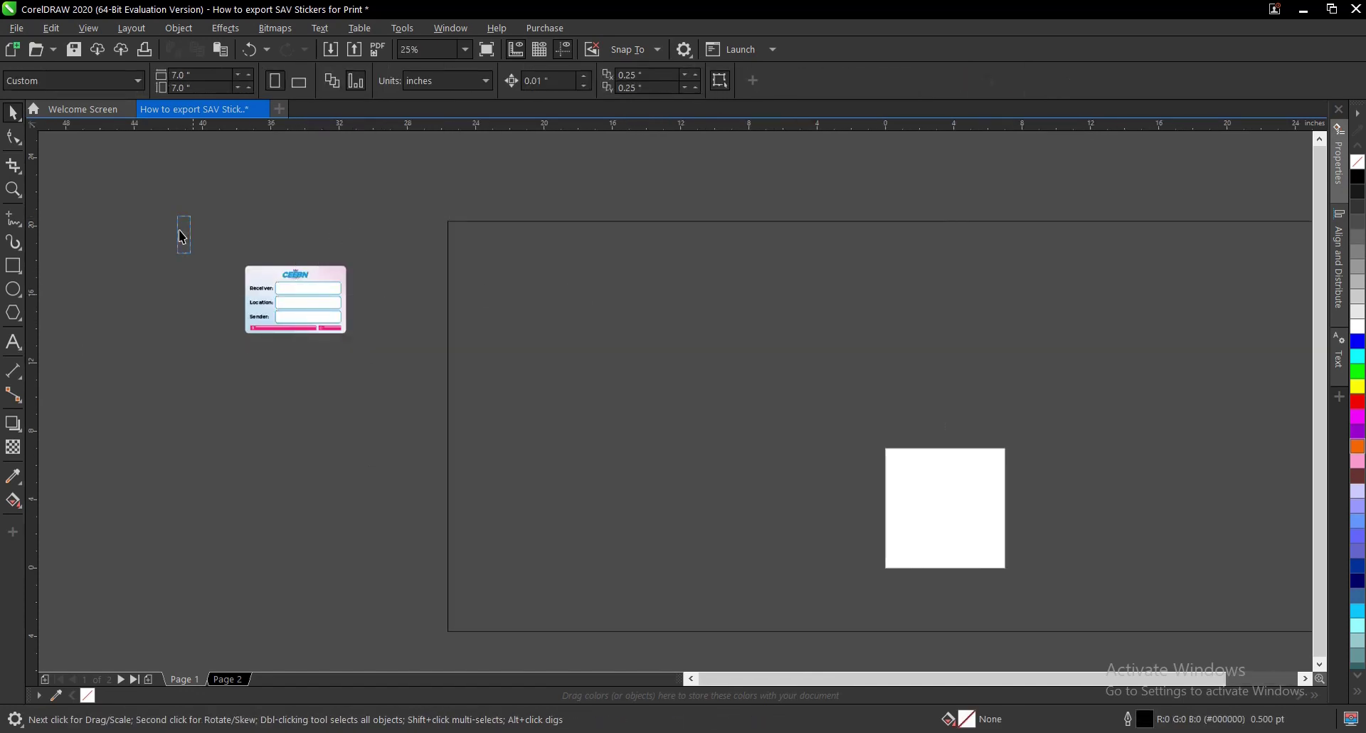
drag(180, 232, 378, 354)
drag(282, 283, 486, 303)
- Reselect the sticker group and drag a copy toward its right edge
scroll(503, 263, up, 2)
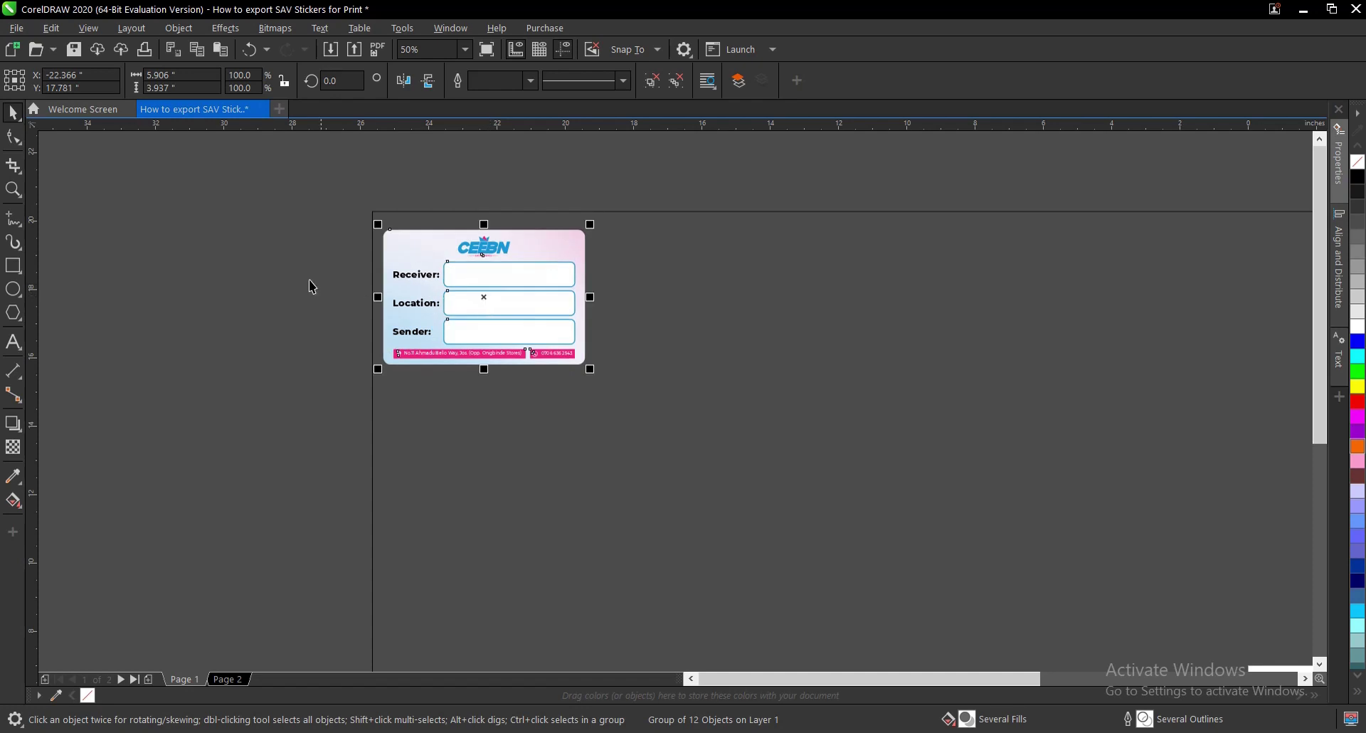
drag(316, 204, 768, 423)
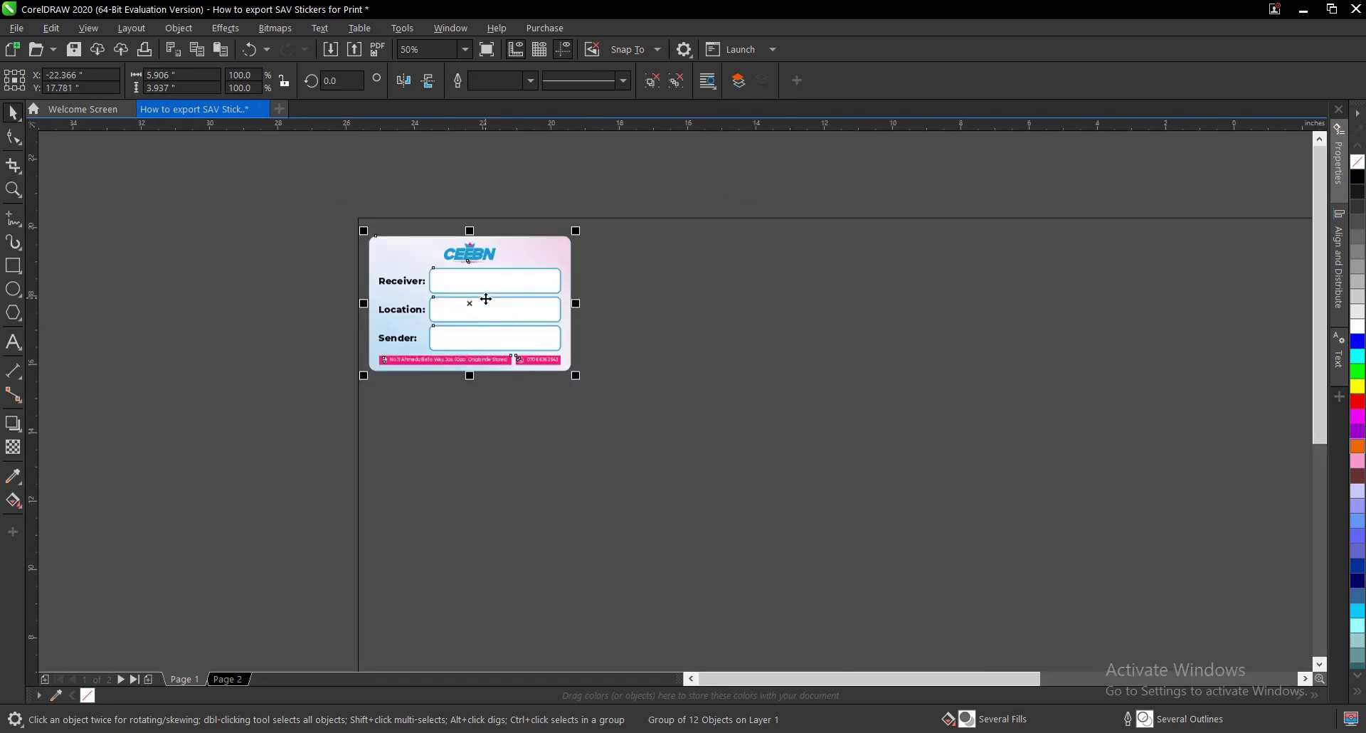
drag(275, 184, 759, 470)
scroll(576, 249, up, 2)
click(917, 291)
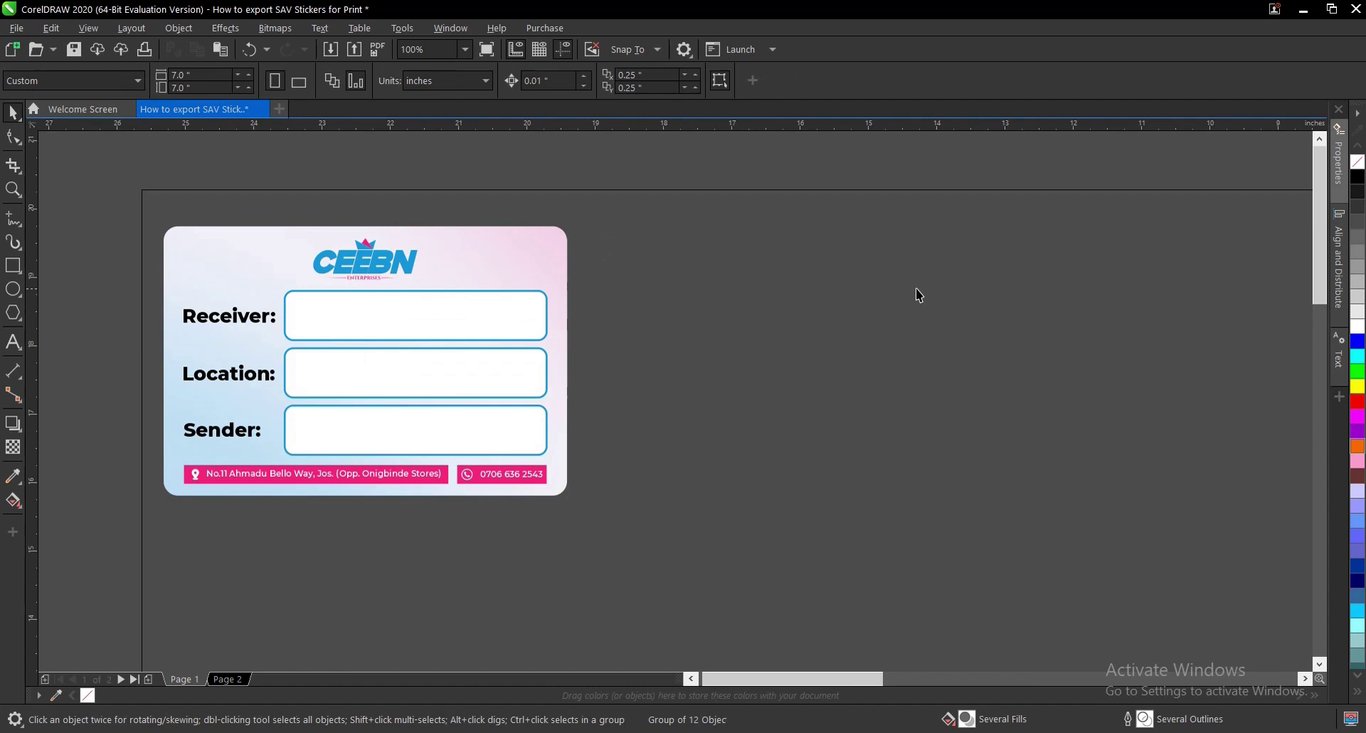
click(858, 293)
scroll(688, 310, down, 5)
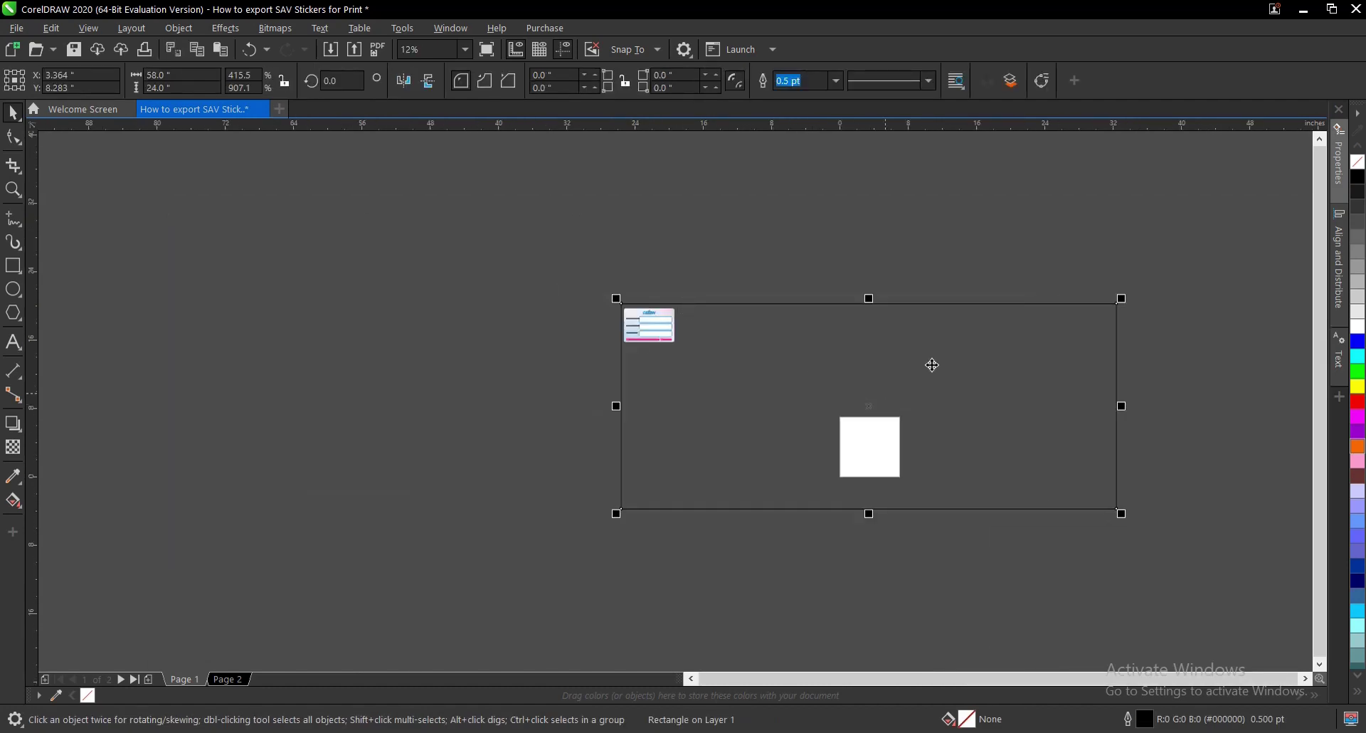
scroll(732, 333, up, 1)
drag(433, 232, 713, 409)
scroll(602, 296, up, 2)
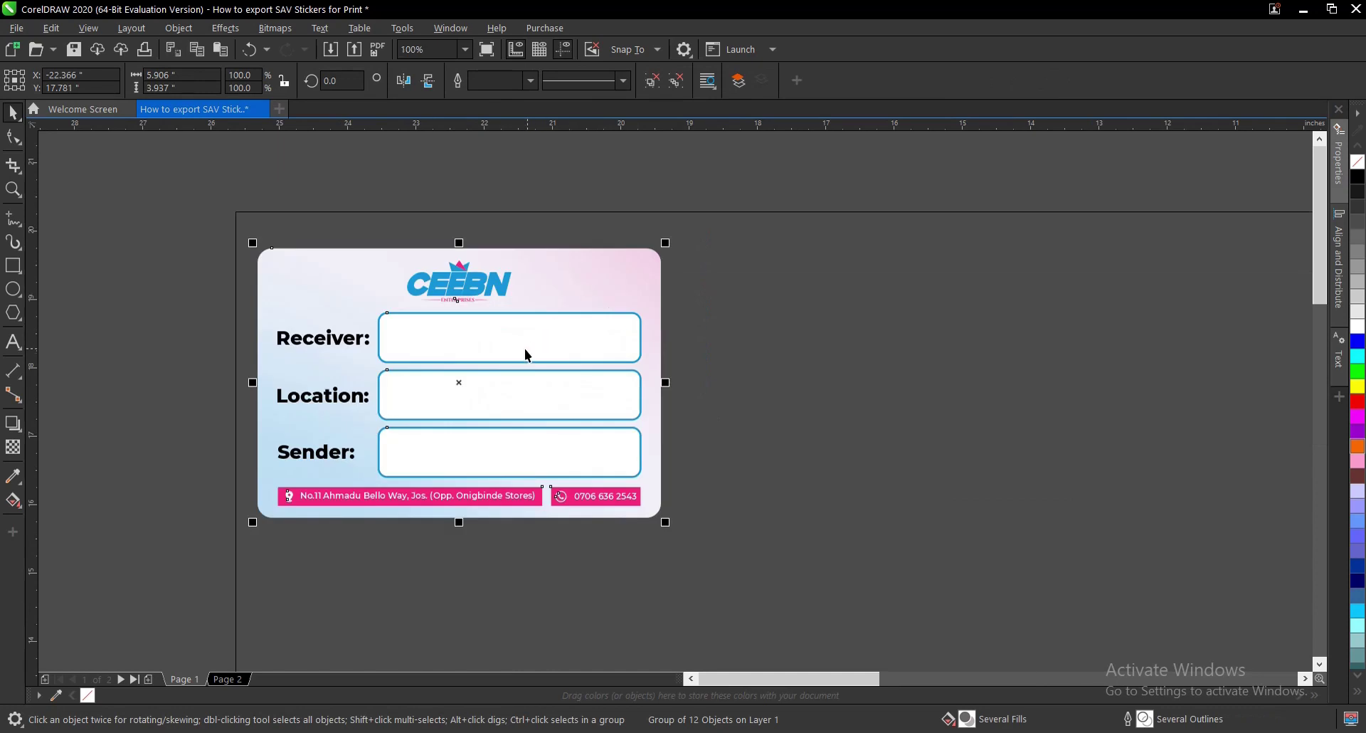
drag(459, 382, 868, 414)
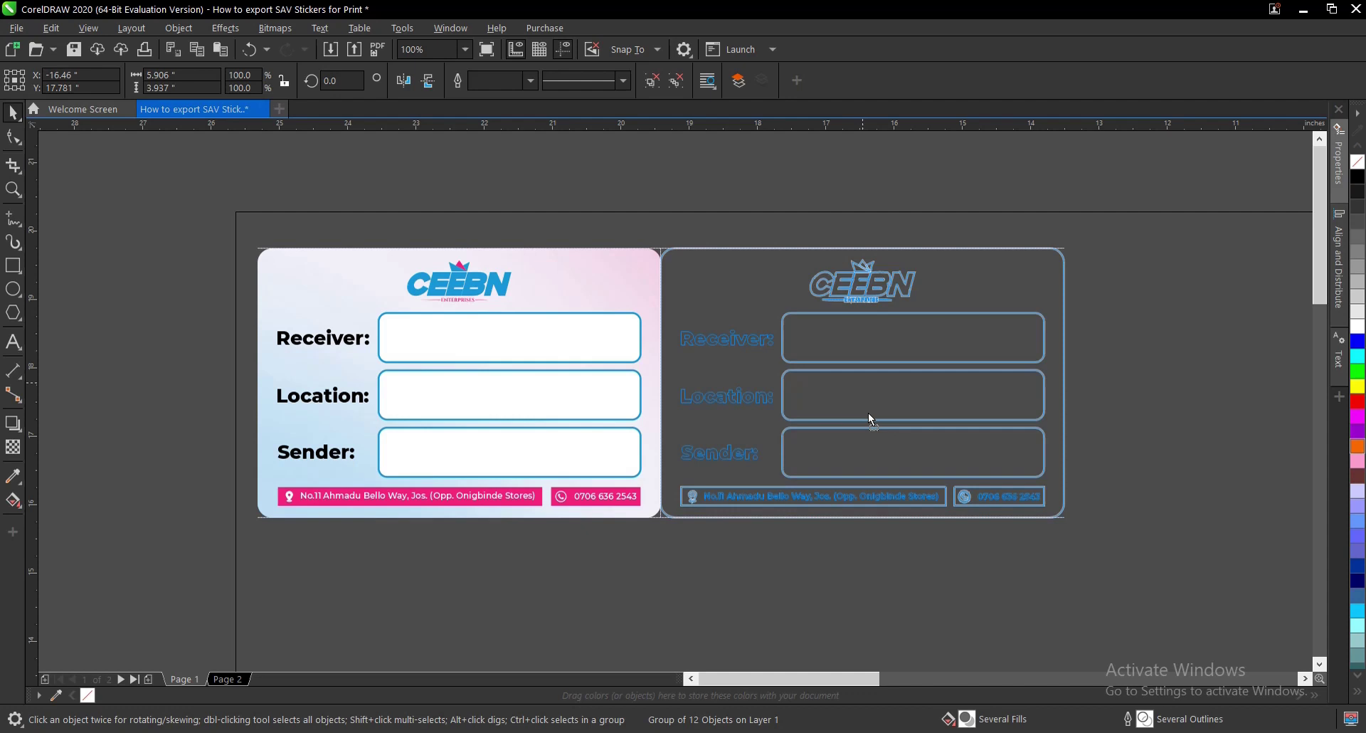
- Place a second sticker copy flush against the first sticker's right edge
drag(869, 416, 868, 417)
key(ctrl+z)
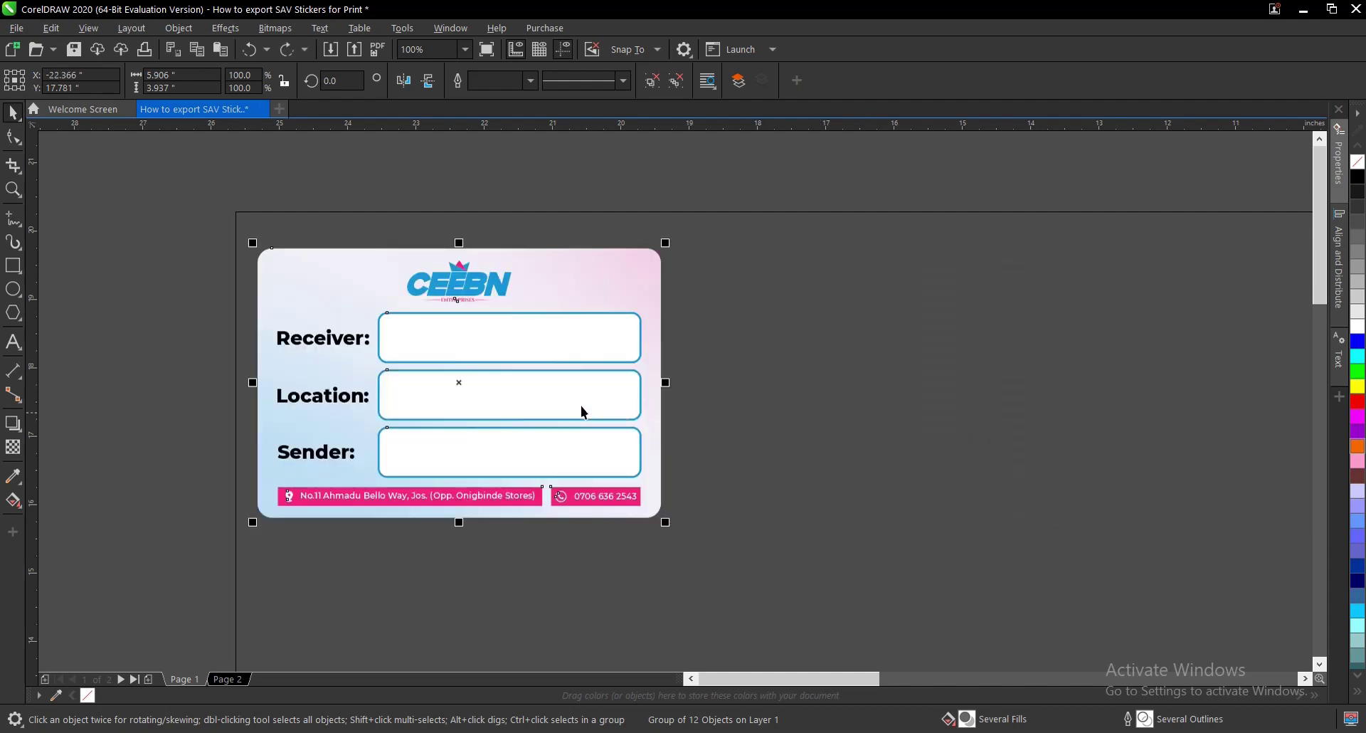
scroll(599, 388, up, 1)
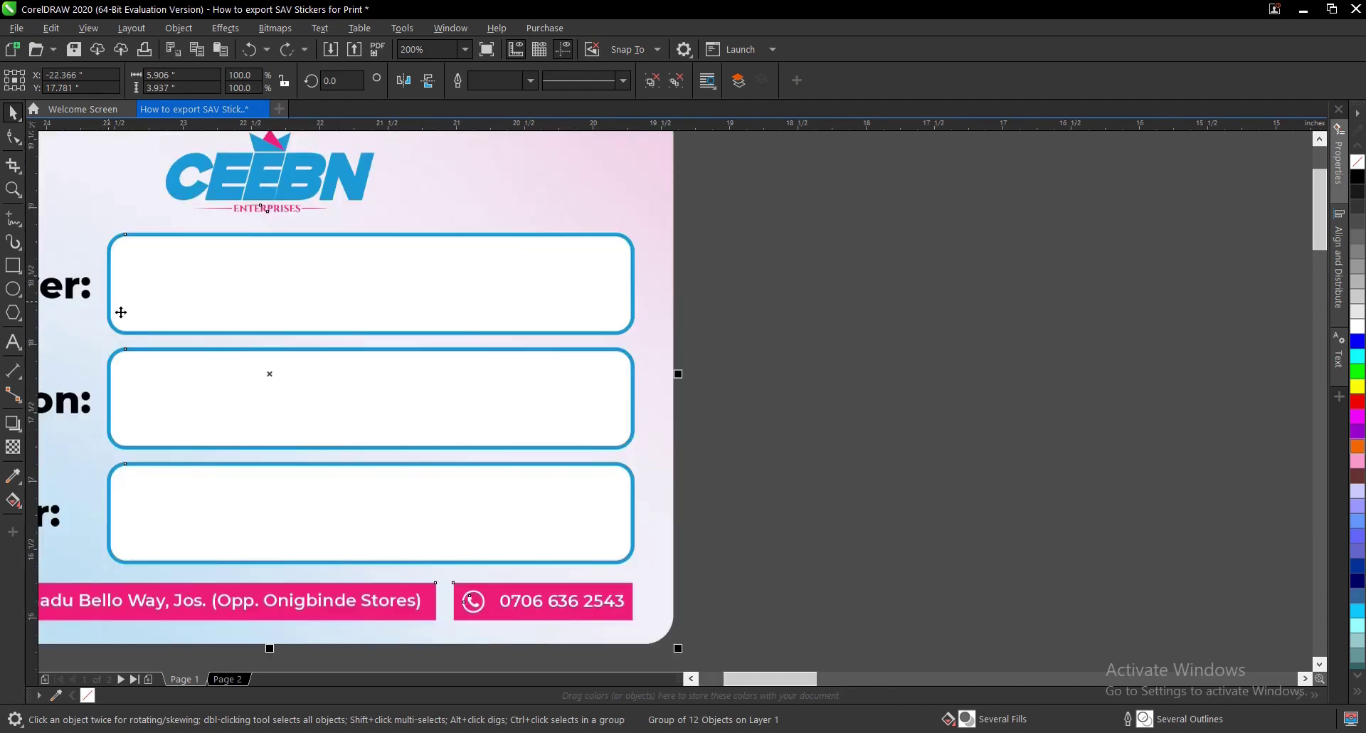
drag(269, 373, 1083, 406)
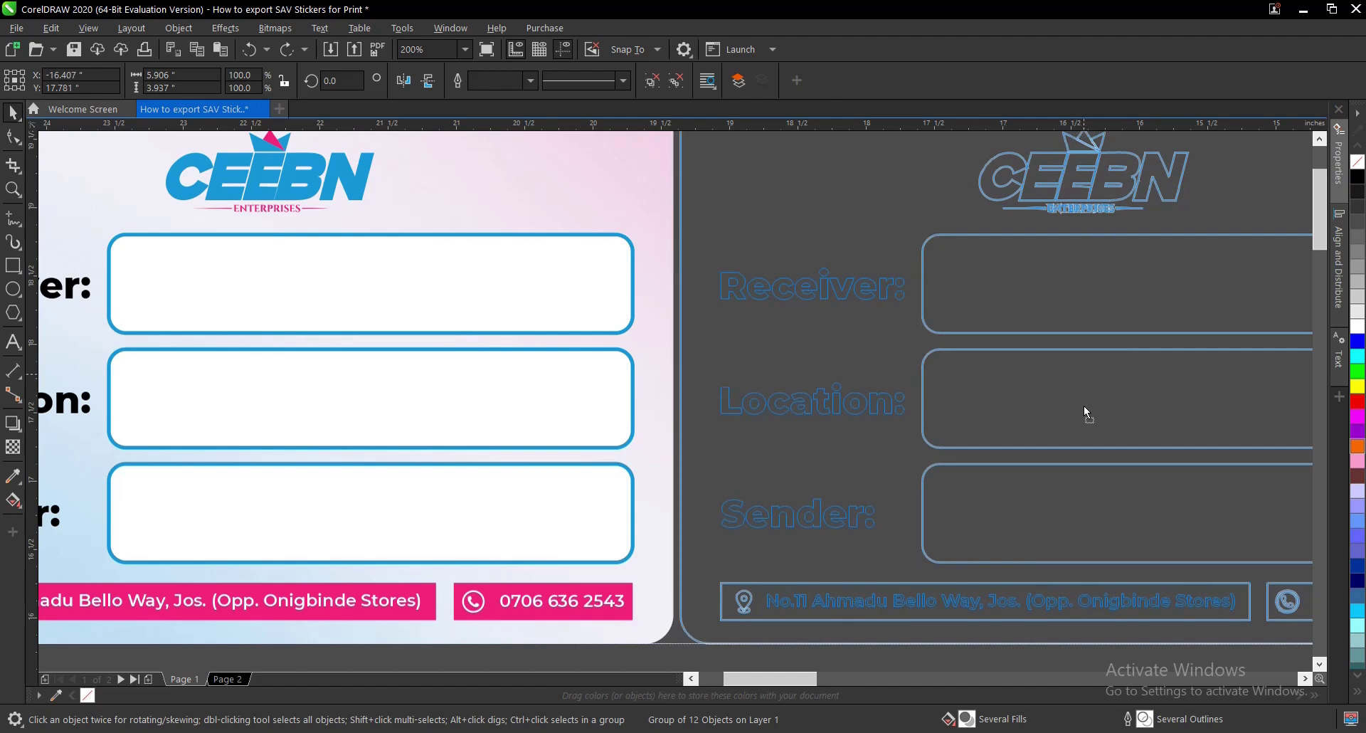
drag(1083, 405, 1083, 406)
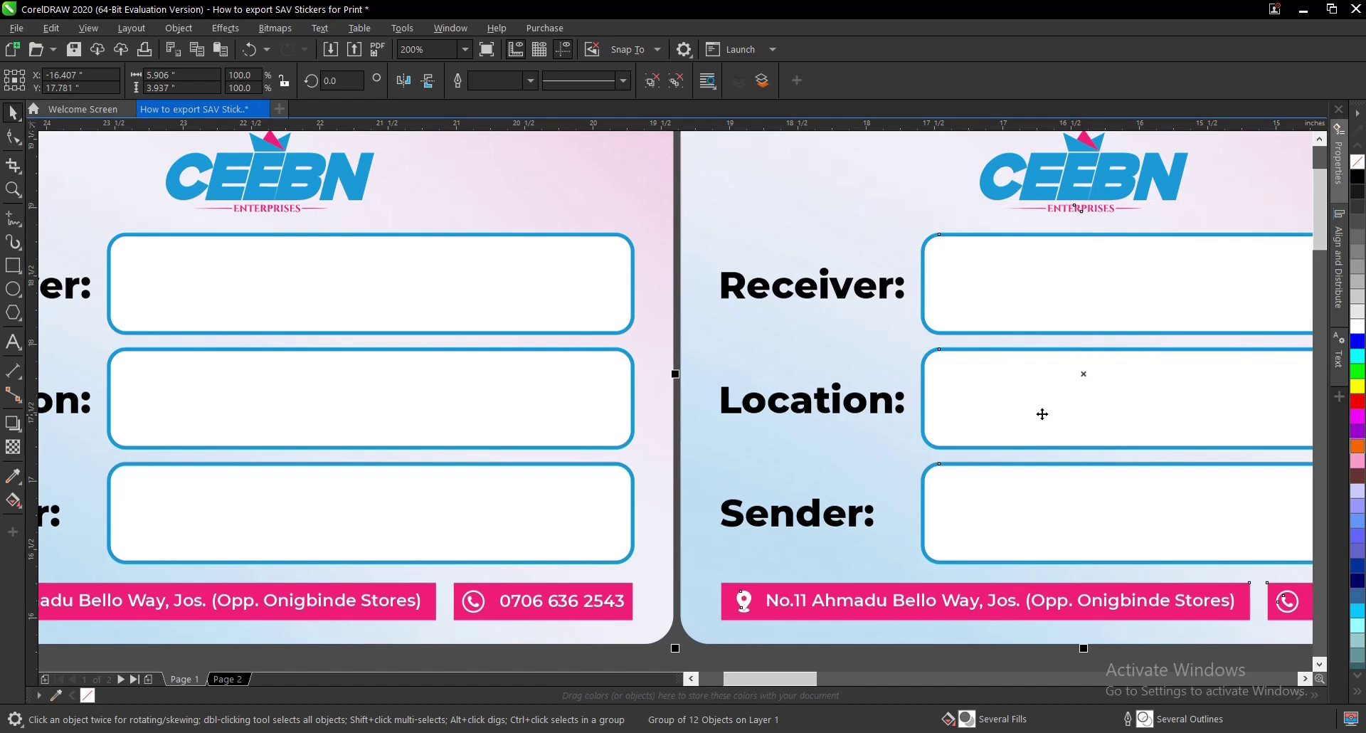
- Repeat the copy with Ctrl+D to make nine stickers, then select the whole row
scroll(642, 420, down, 3)
scroll(646, 422, down, 1)
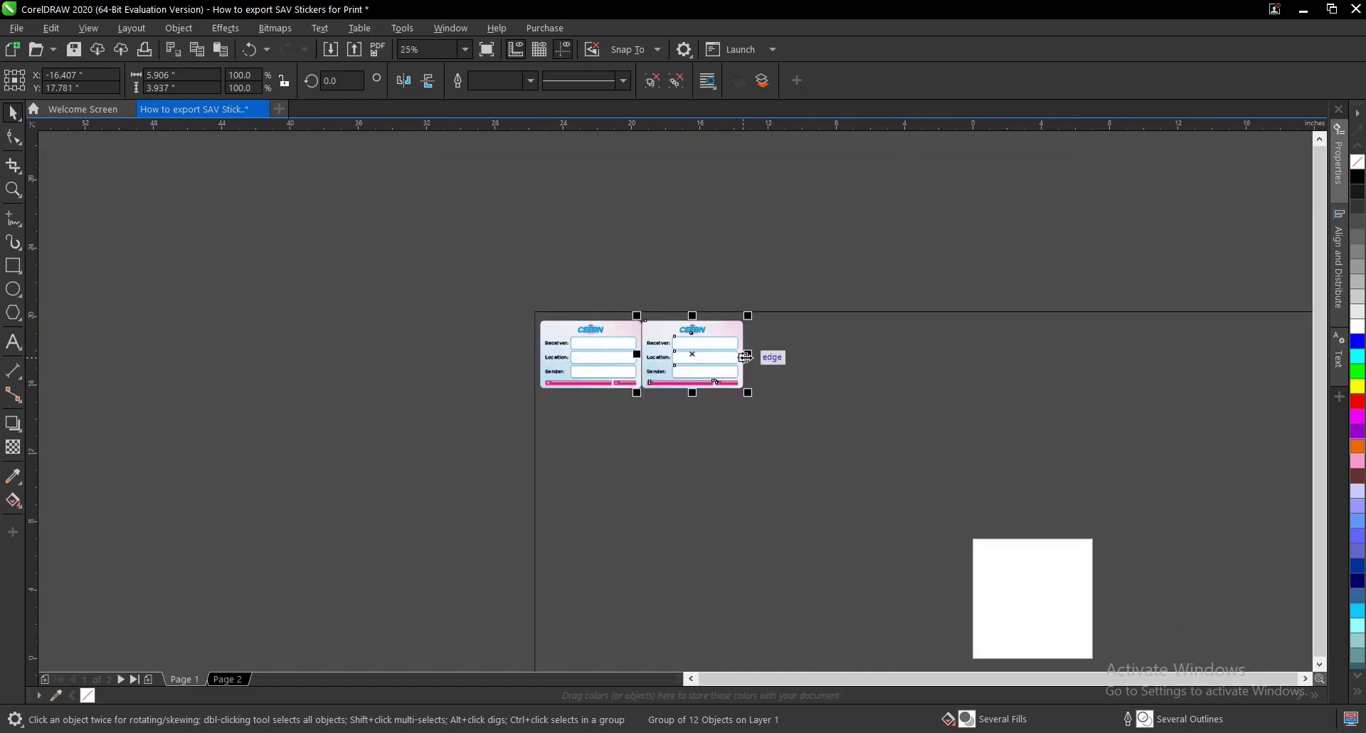
key(ctrl+d)
key(ctrl+d)
key(ctrl+d)
key(ctrl+d)
key(ctrl+d)
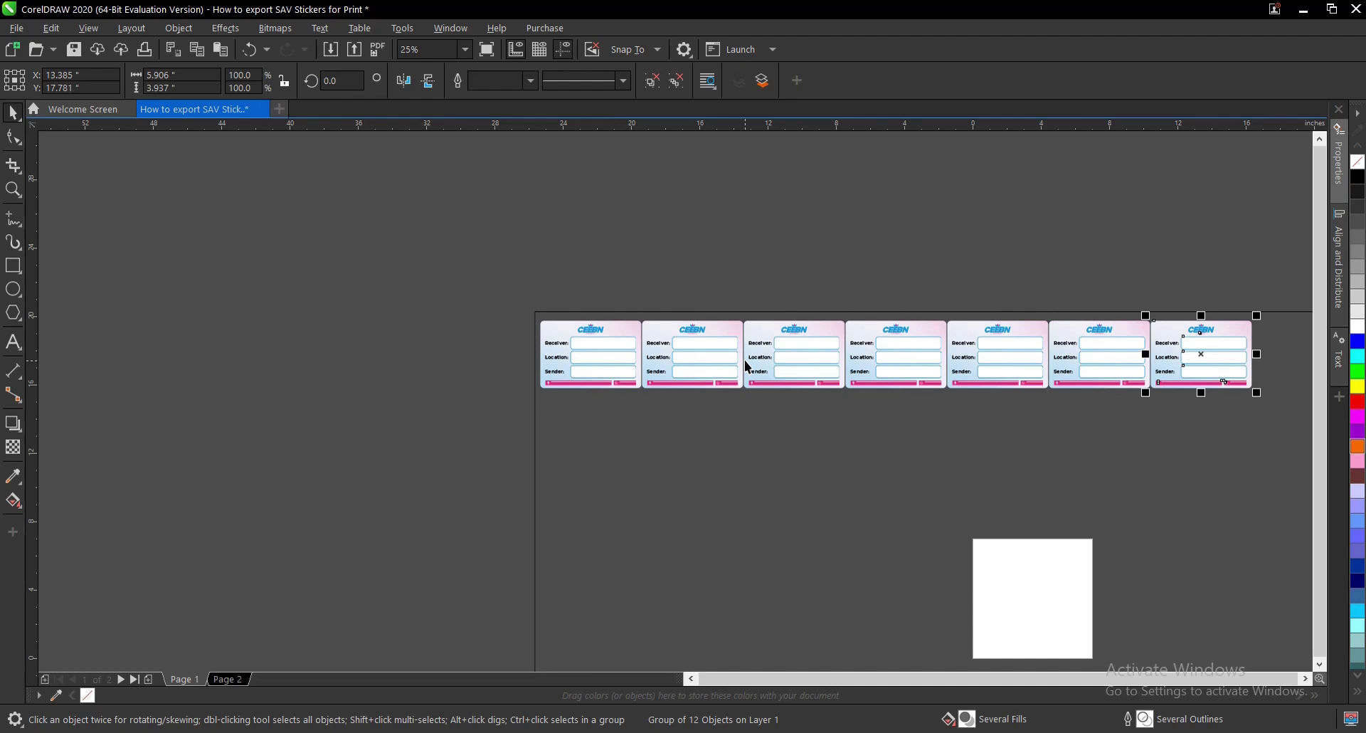
scroll(748, 366, down, 1)
scroll(1069, 360, up, 1)
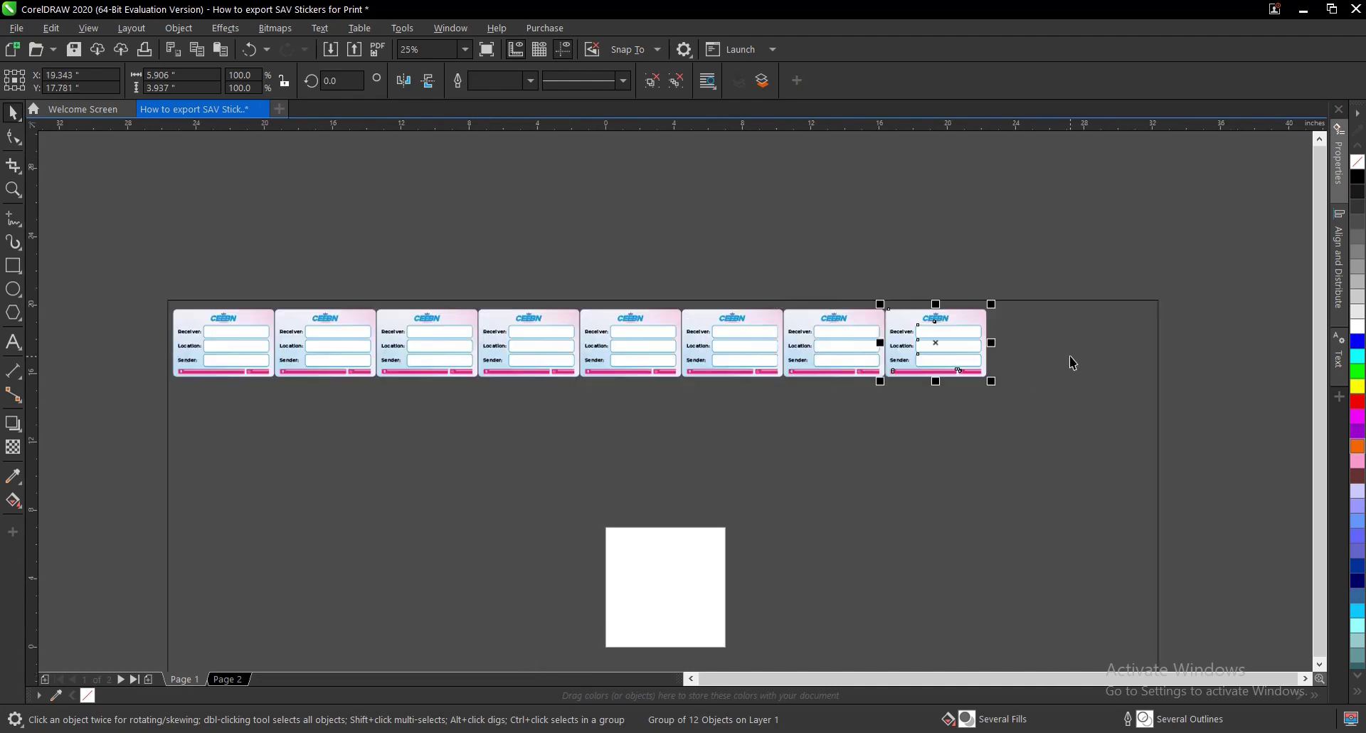
key(ctrl+d)
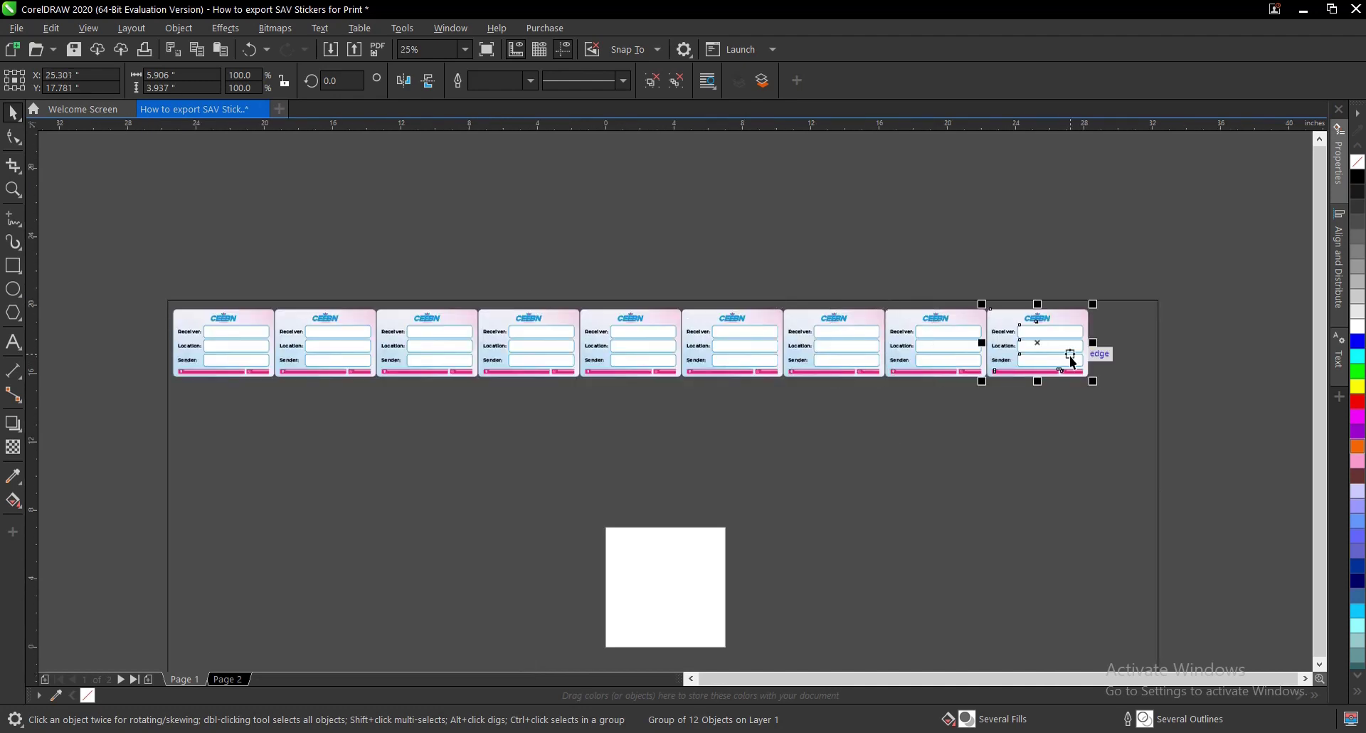
drag(1208, 256, 149, 442)
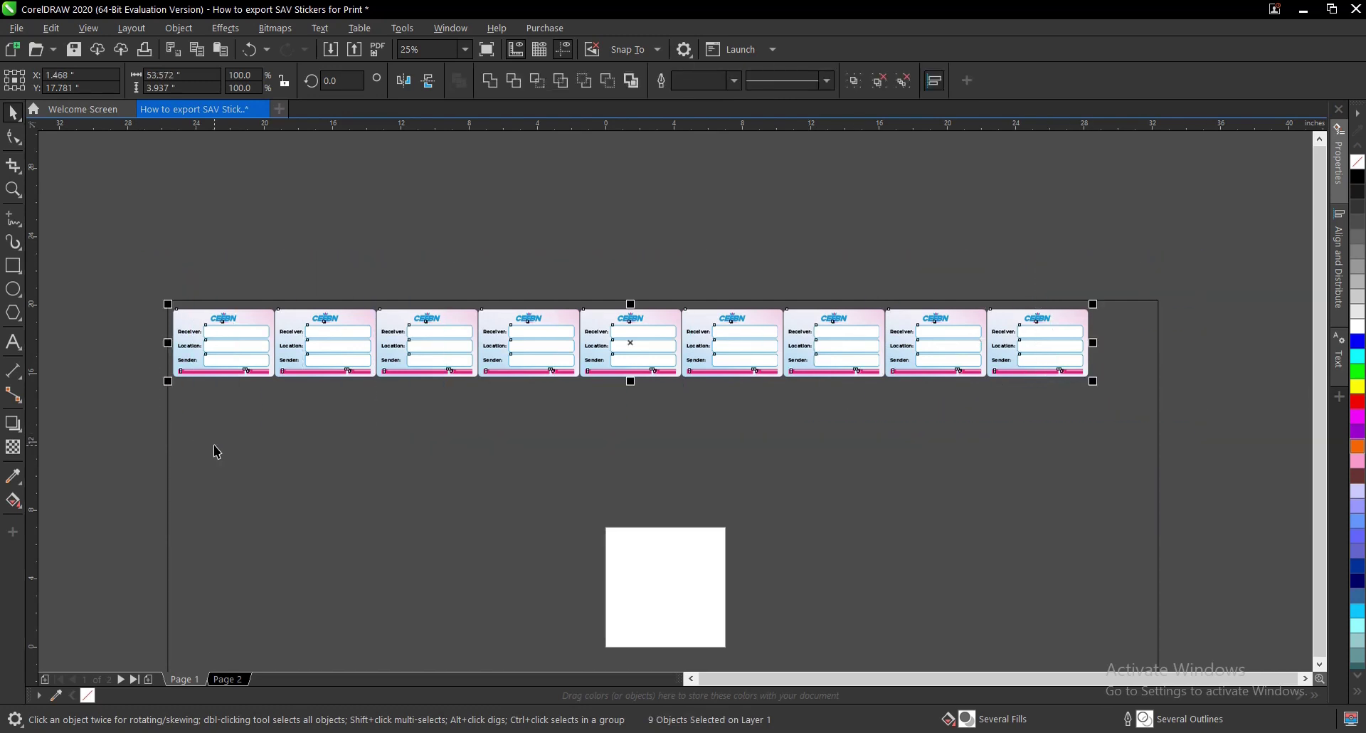
- Group the nine stickers into a single 9-object row and zoom to check alignment
key(ctrl+g)
scroll(681, 242, down, 2)
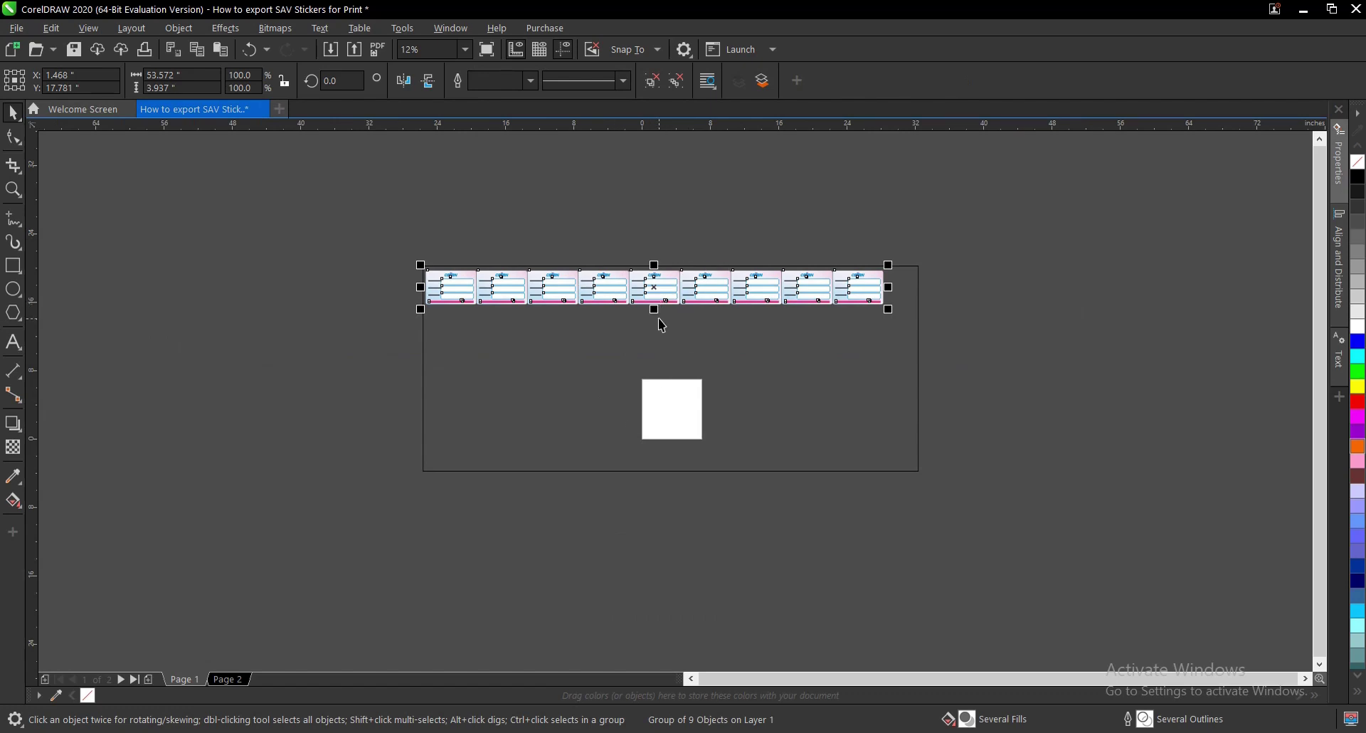
scroll(656, 326, up, 2)
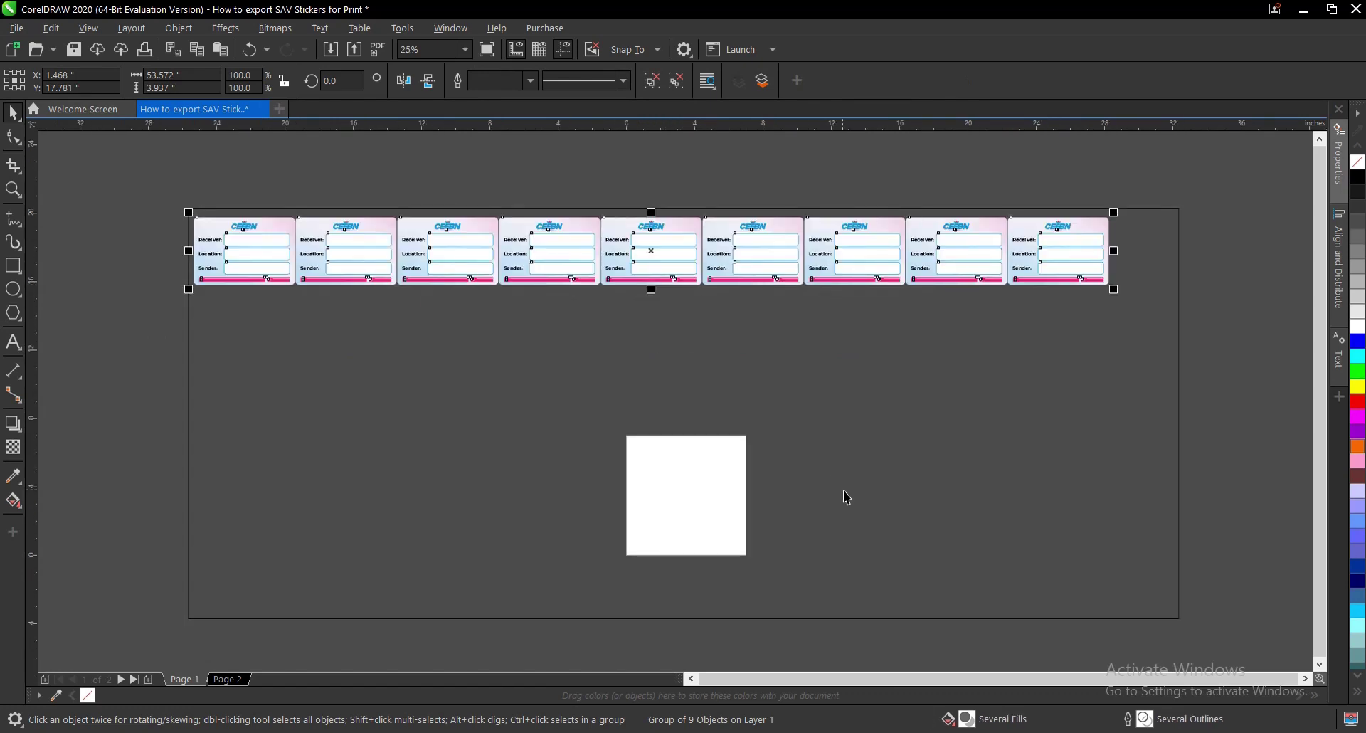
scroll(625, 254, up, 2)
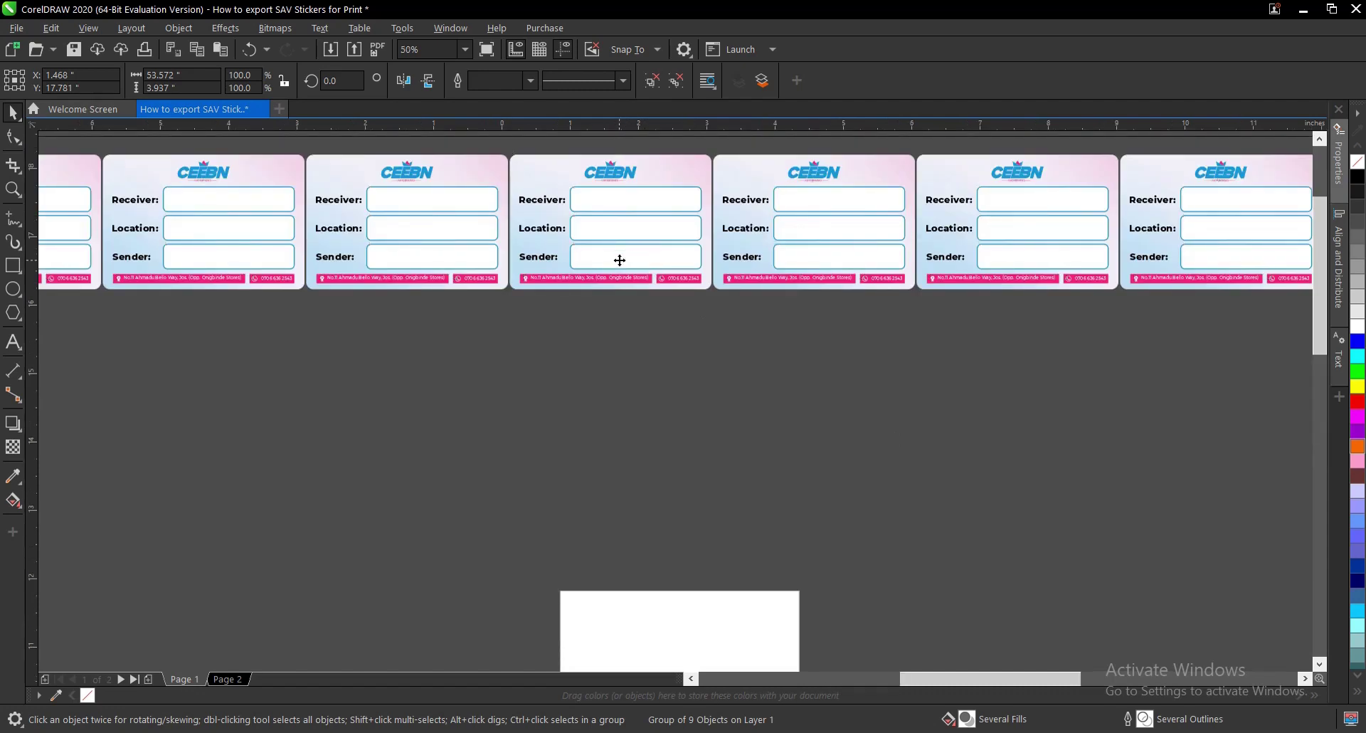
scroll(618, 259, up, 2)
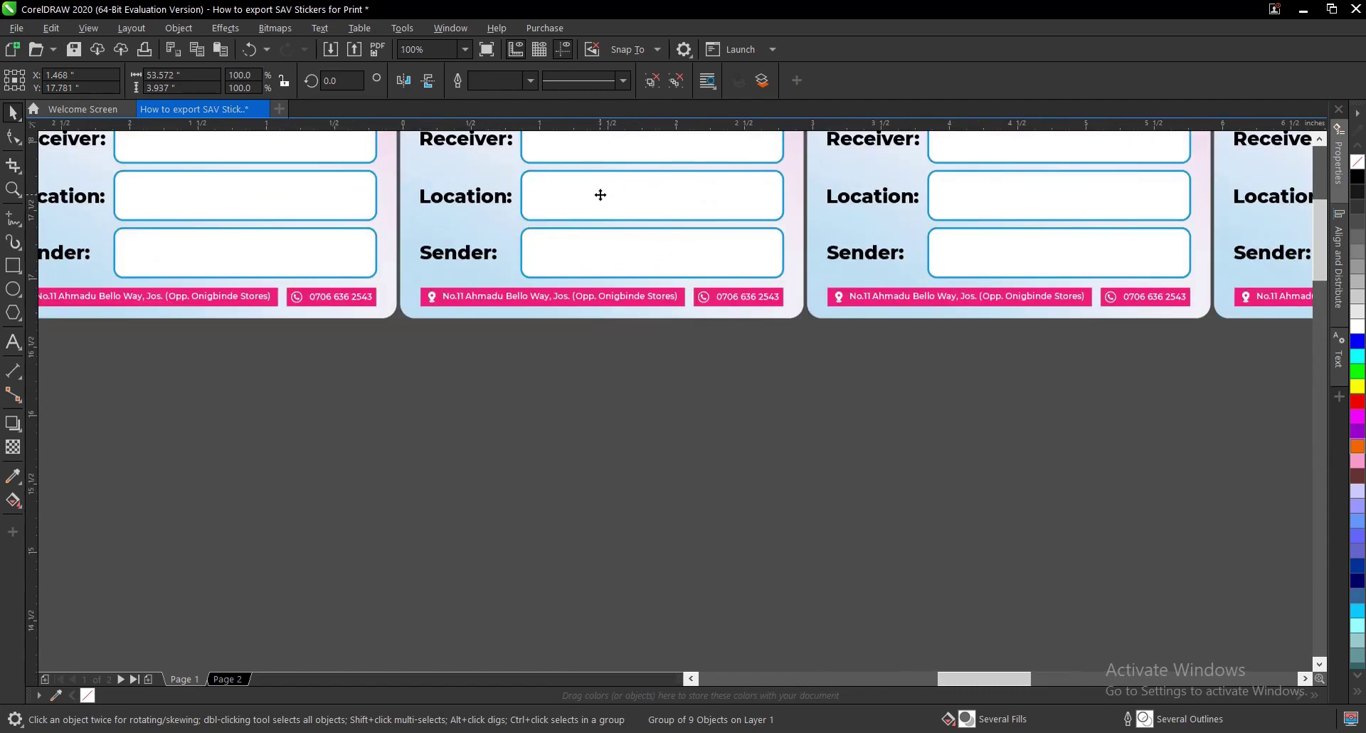
scroll(600, 195, up, 2)
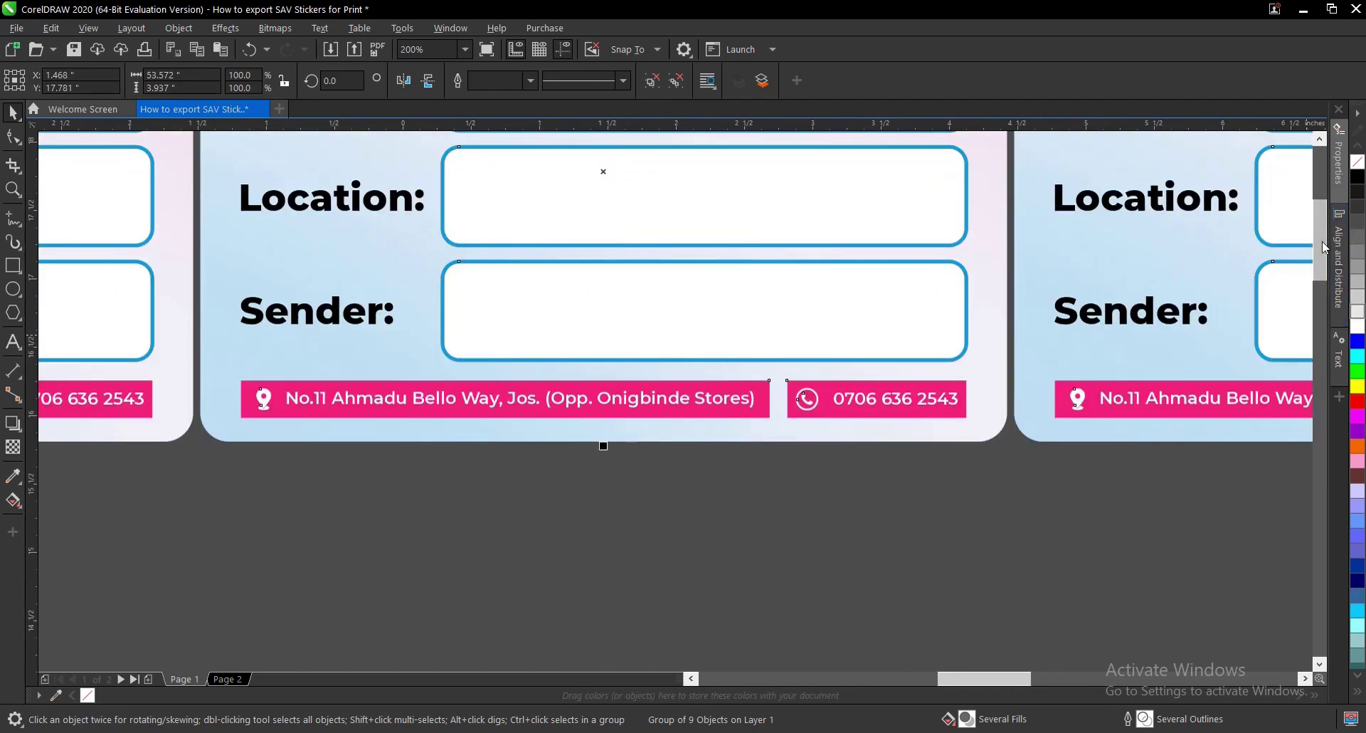
scroll(1321, 250, down, 2)
scroll(1319, 256, down, 2)
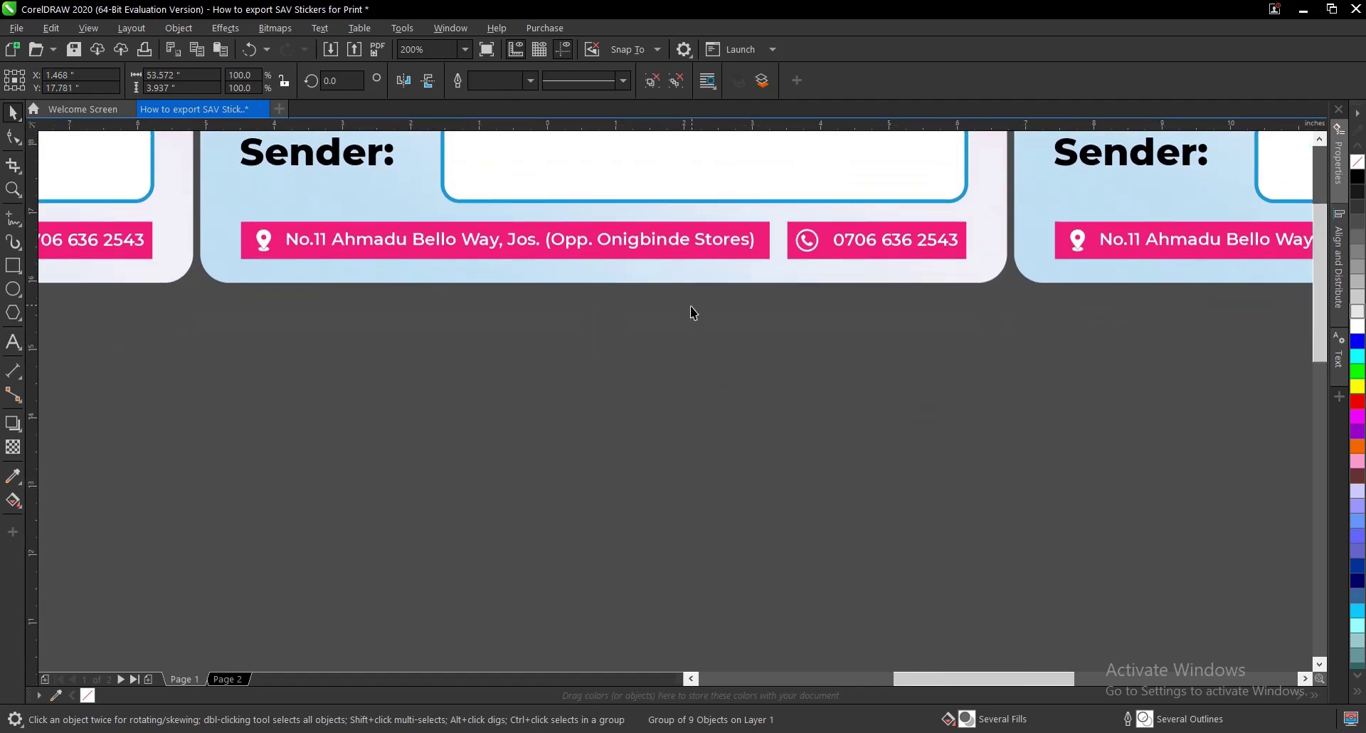
scroll(691, 311, down, 2)
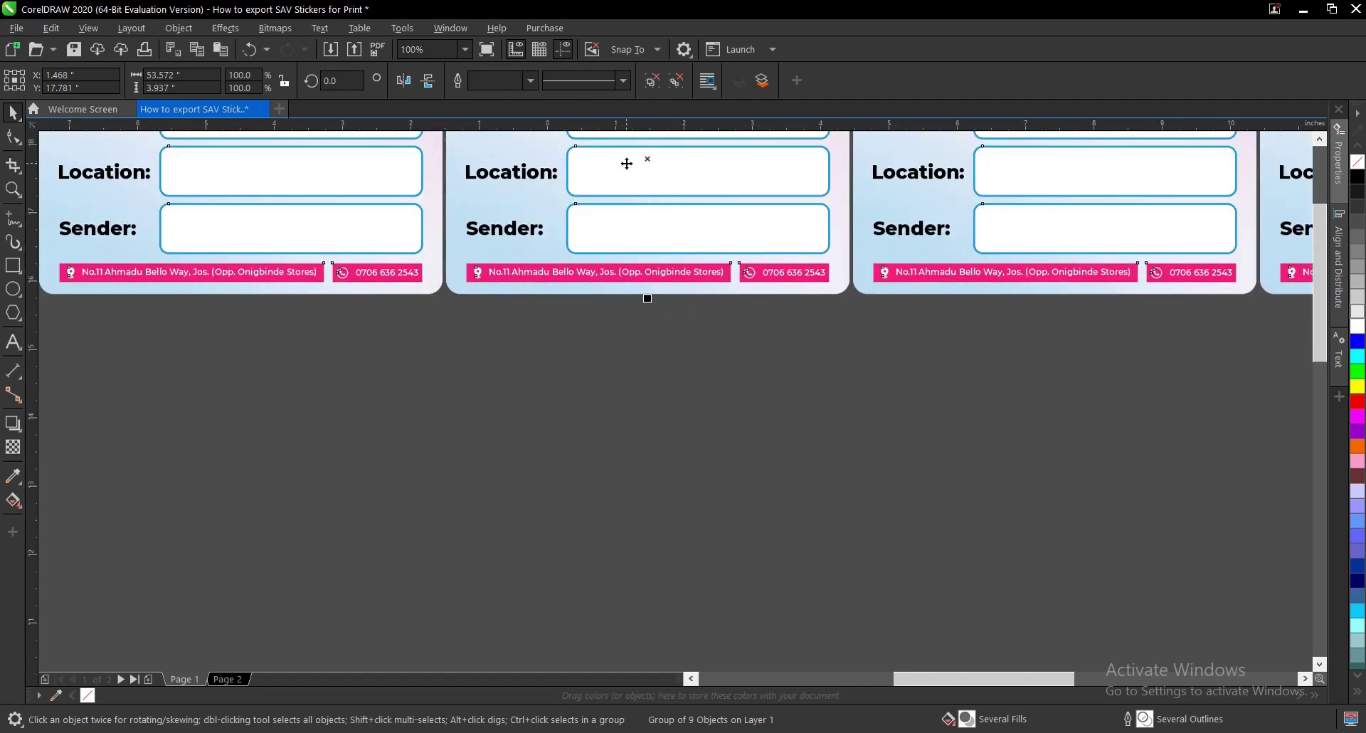
- Drop a copy of the sticker row directly below the first row
drag(627, 164, 635, 436)
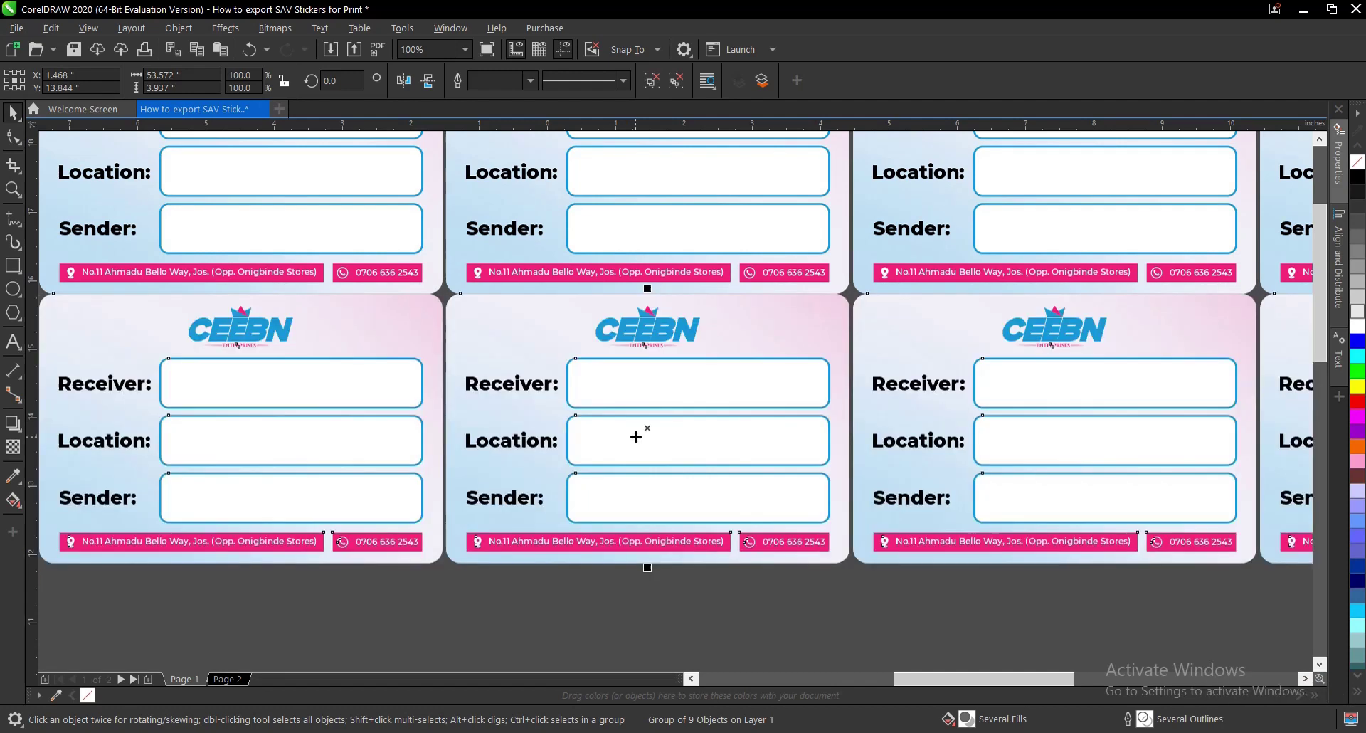
key(ctrl+z)
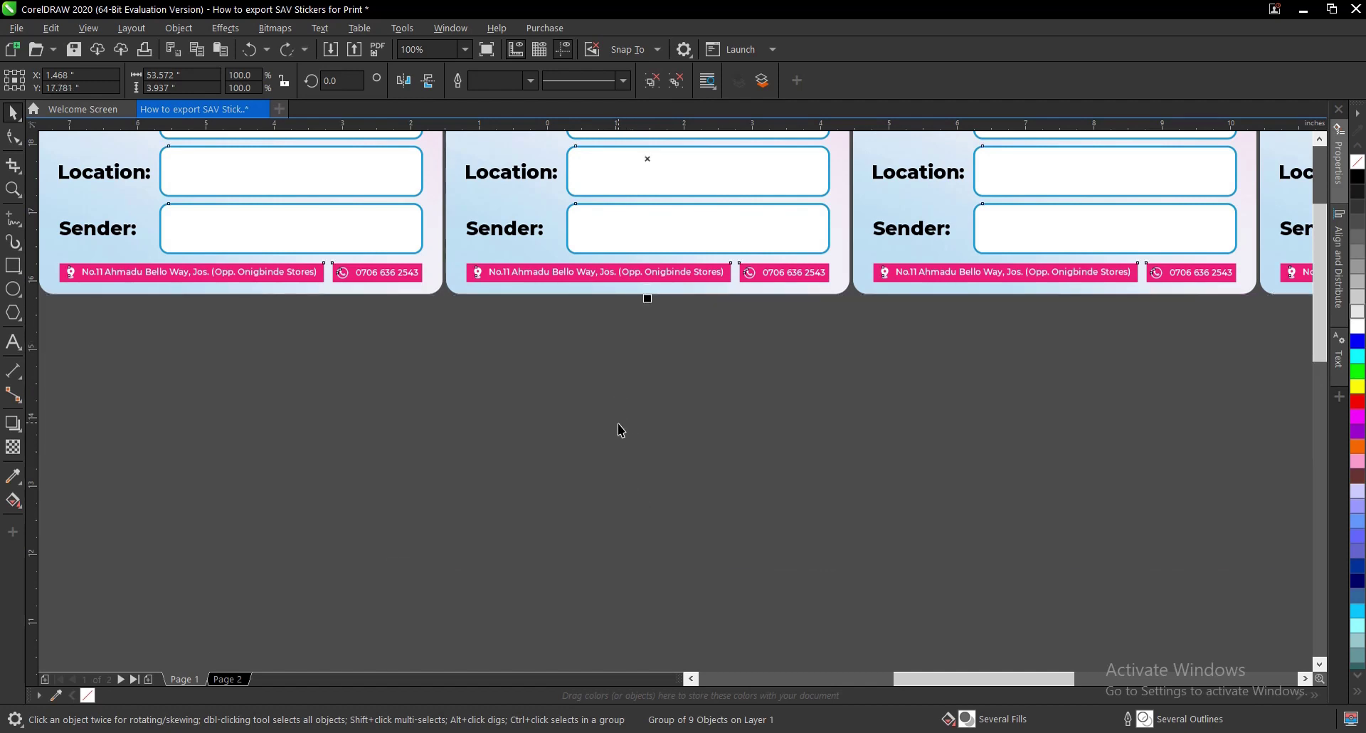
scroll(620, 429, down, 1)
scroll(666, 244, up, 2)
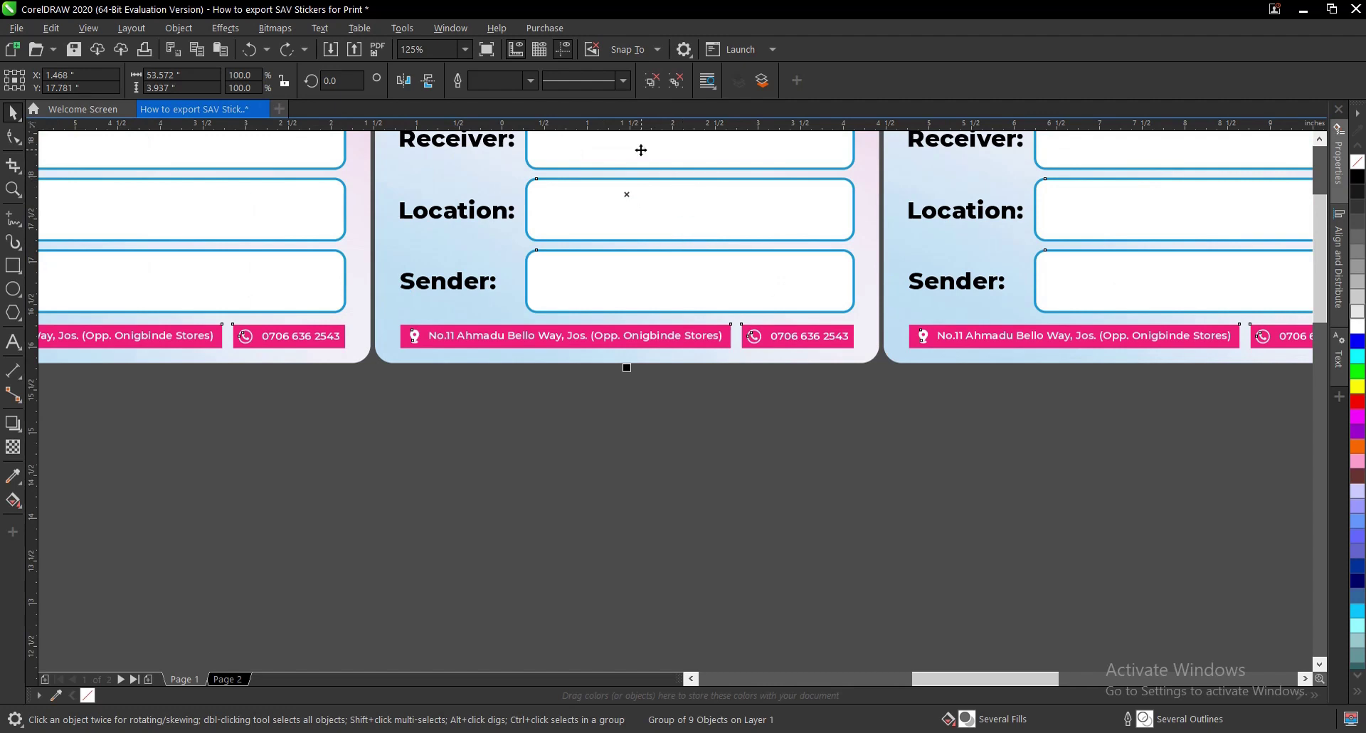
drag(641, 150, 634, 492)
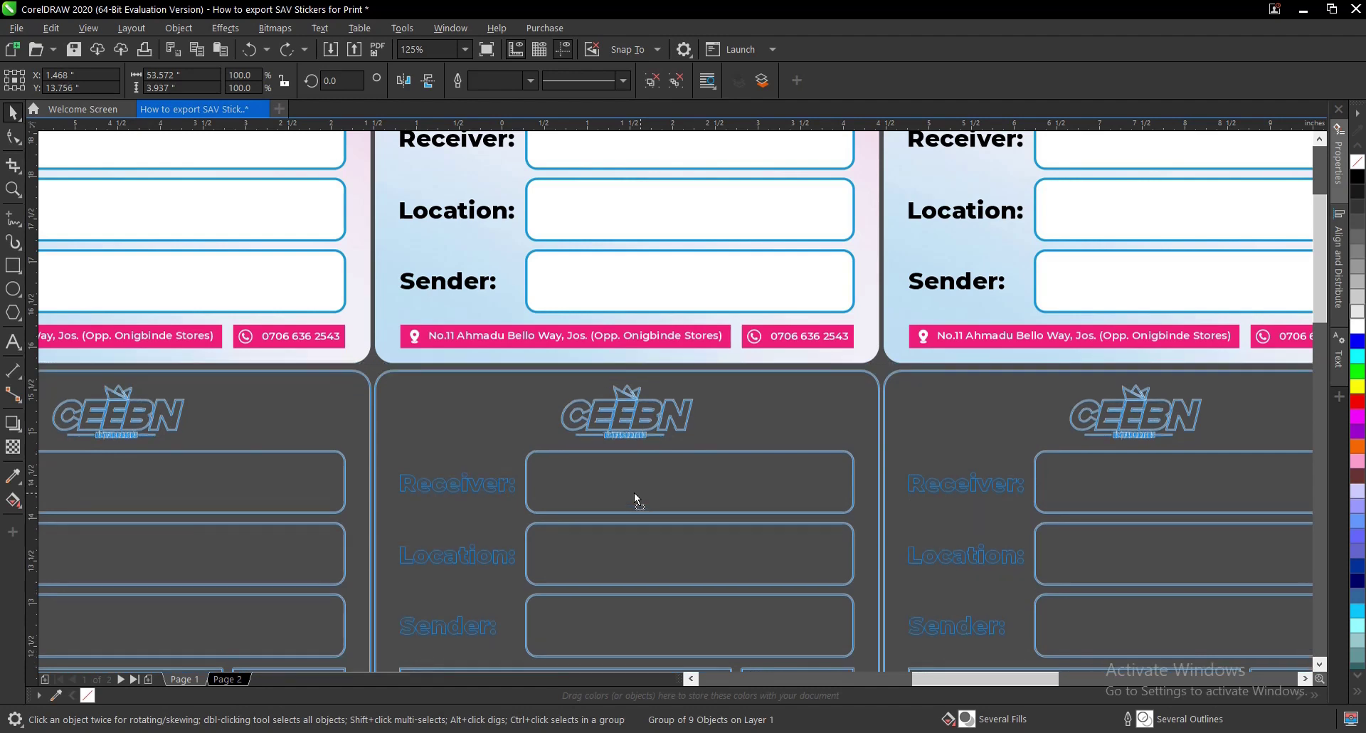
- Repeat the row copy until six rows of nine stickers fill the rectangle
scroll(637, 366, down, 2)
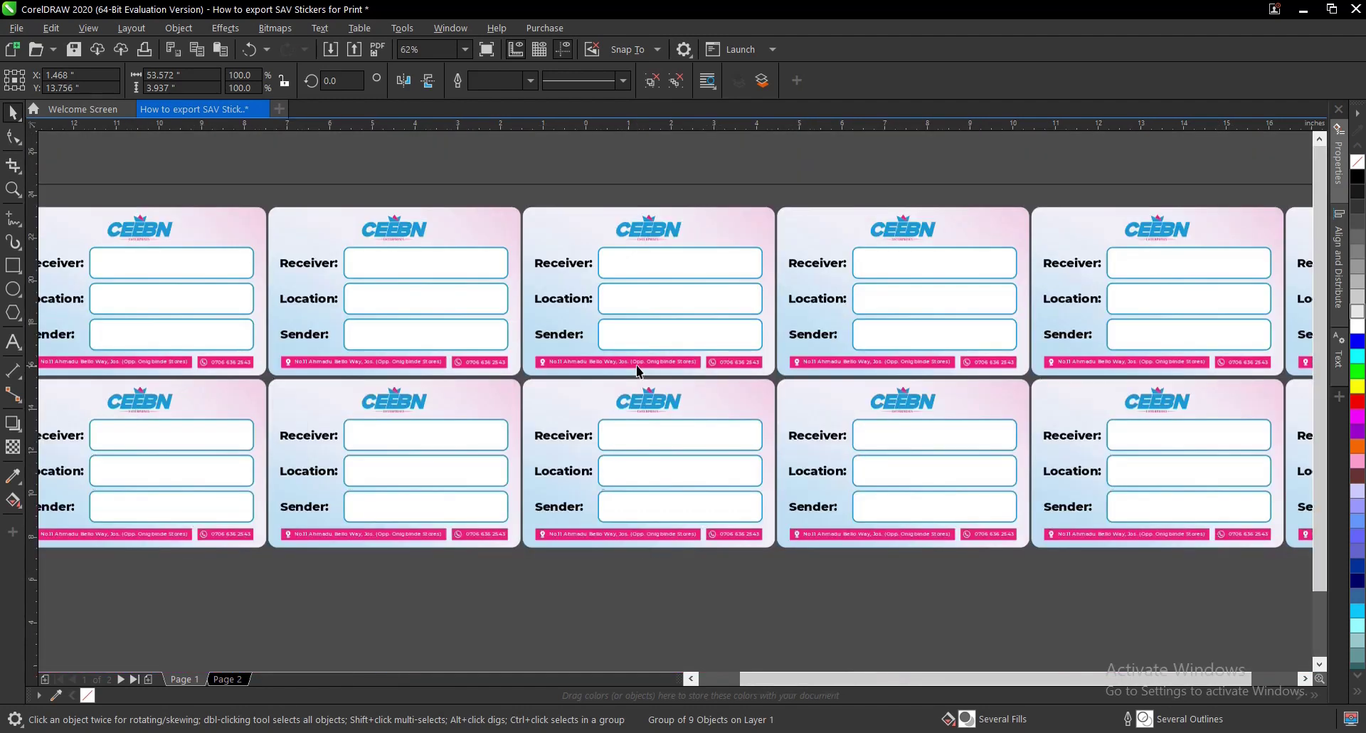
scroll(639, 370, down, 1)
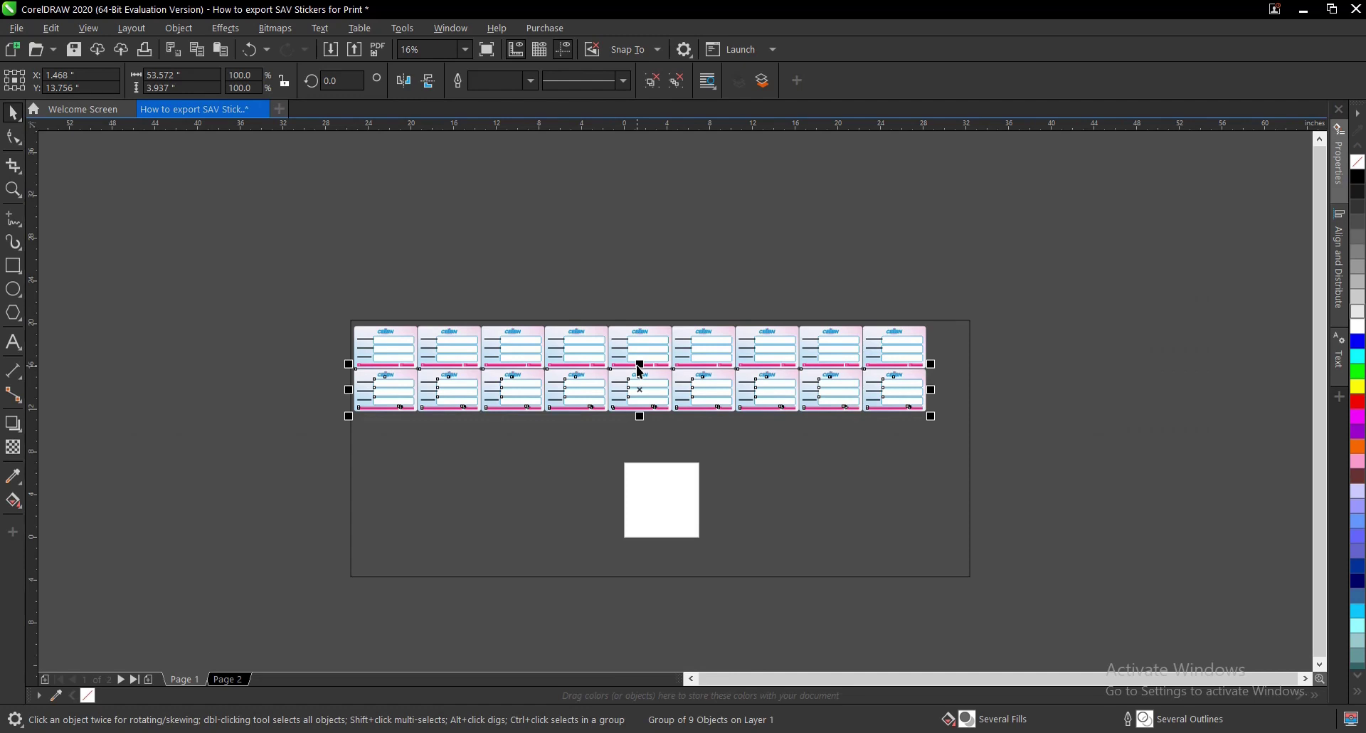
key(ctrl+r)
key(ctrl+r)
key(ctrl+r)
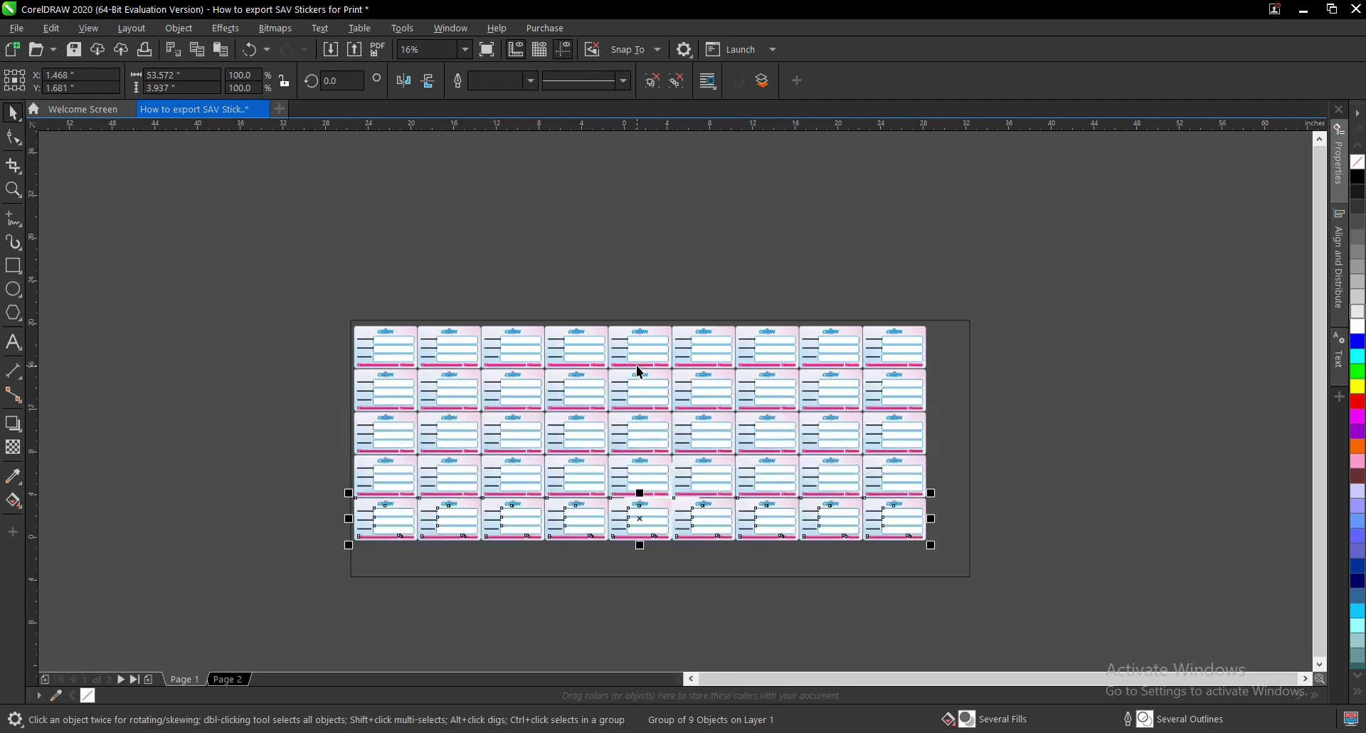
key(ctrl+r)
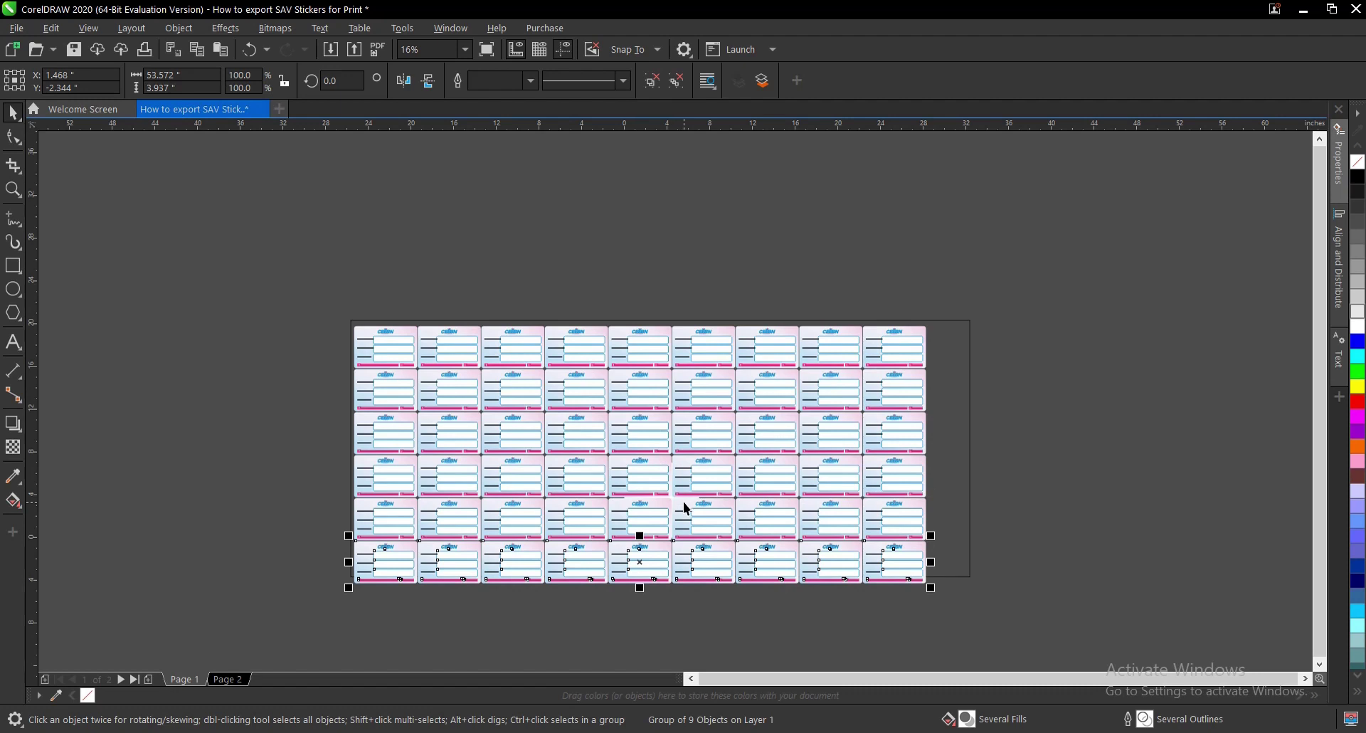
key(ctrl+z)
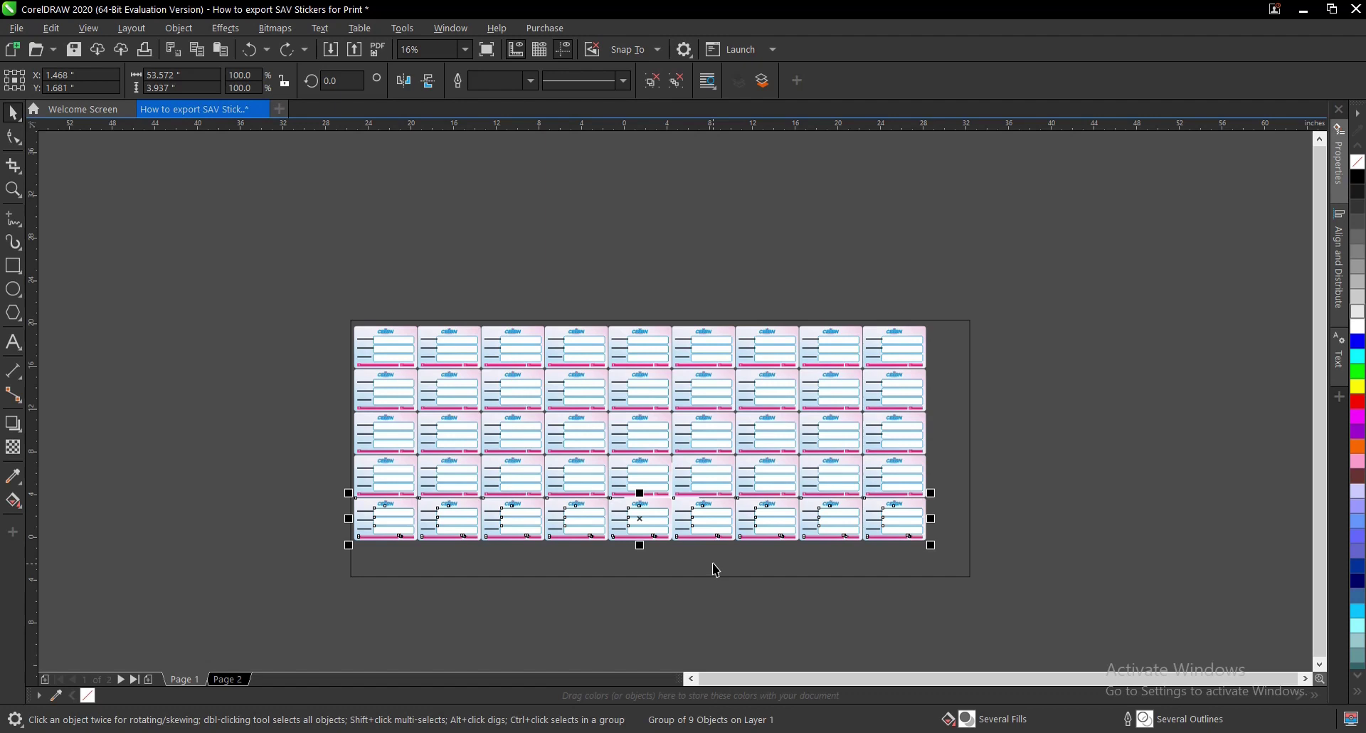
key(ctrl+shift+z)
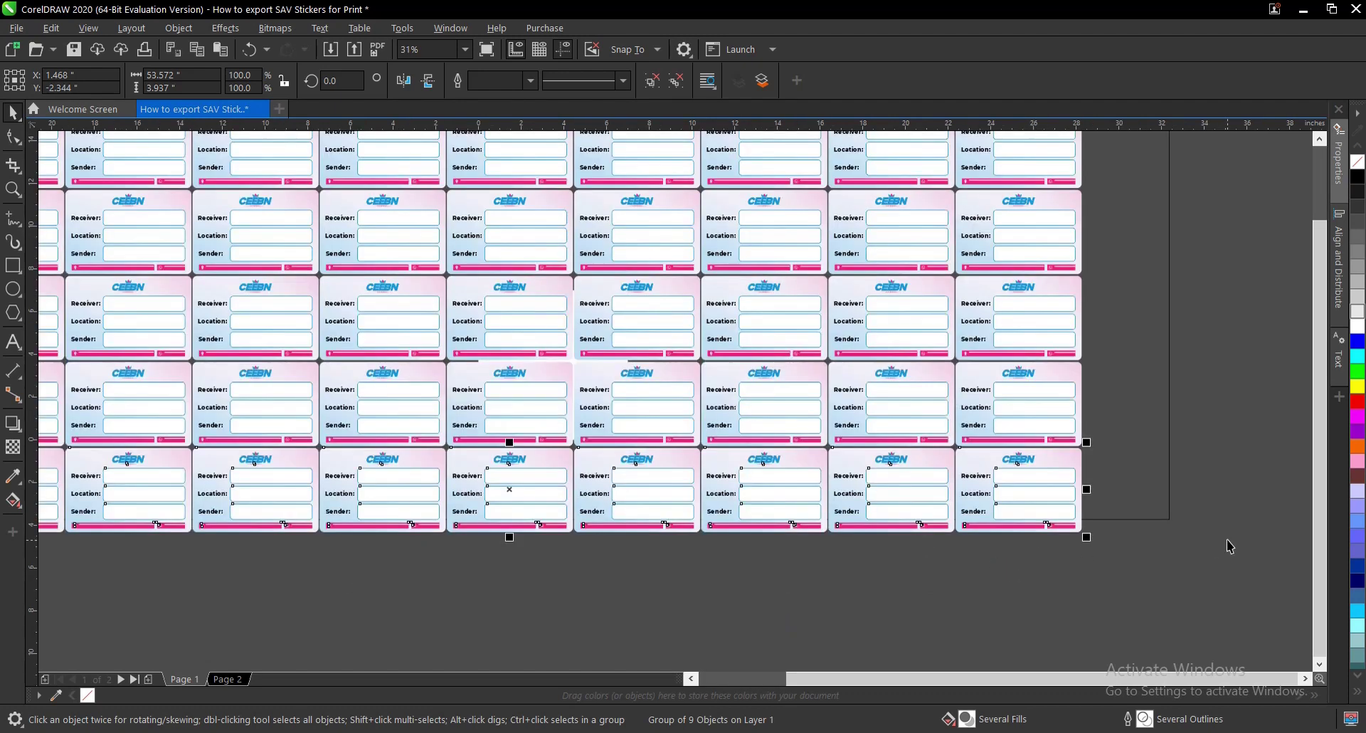
- Change the background rectangle's height to 26 inches
click(1157, 518)
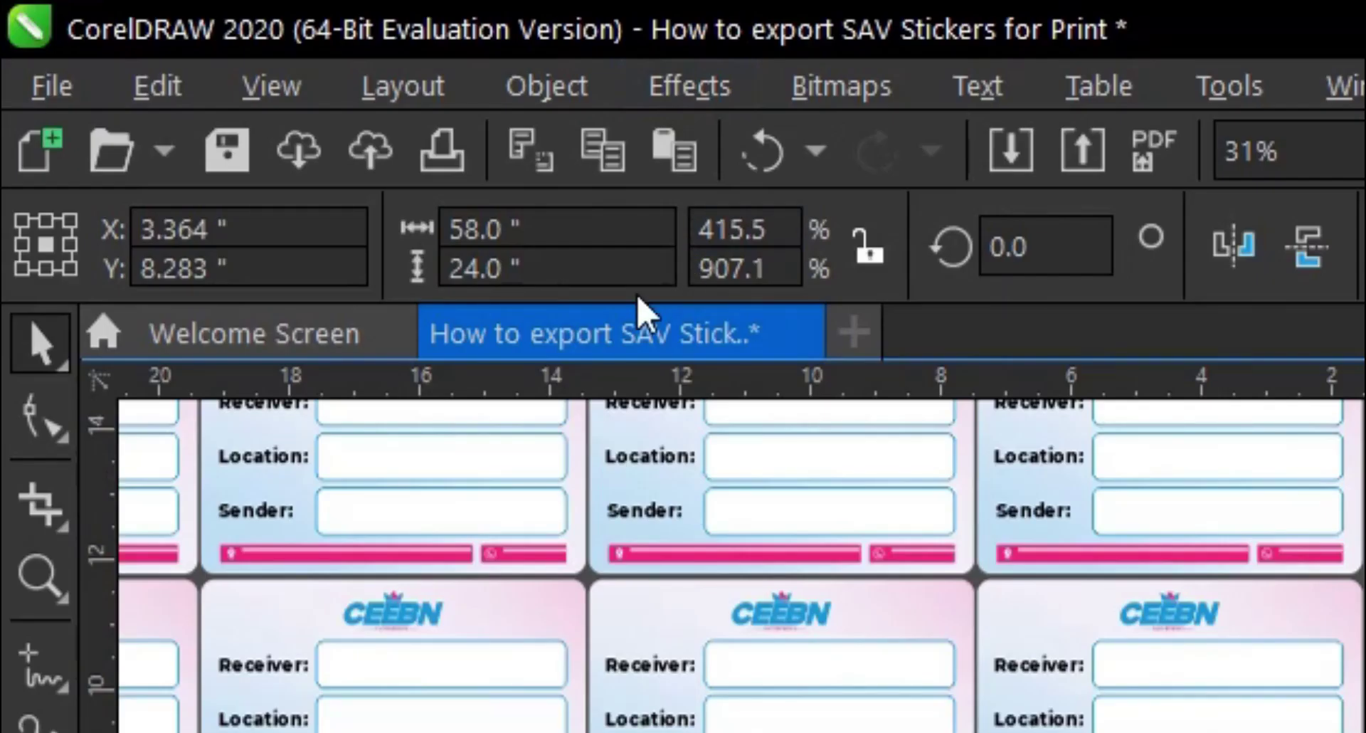
click(170, 87)
drag(170, 87, 123, 88)
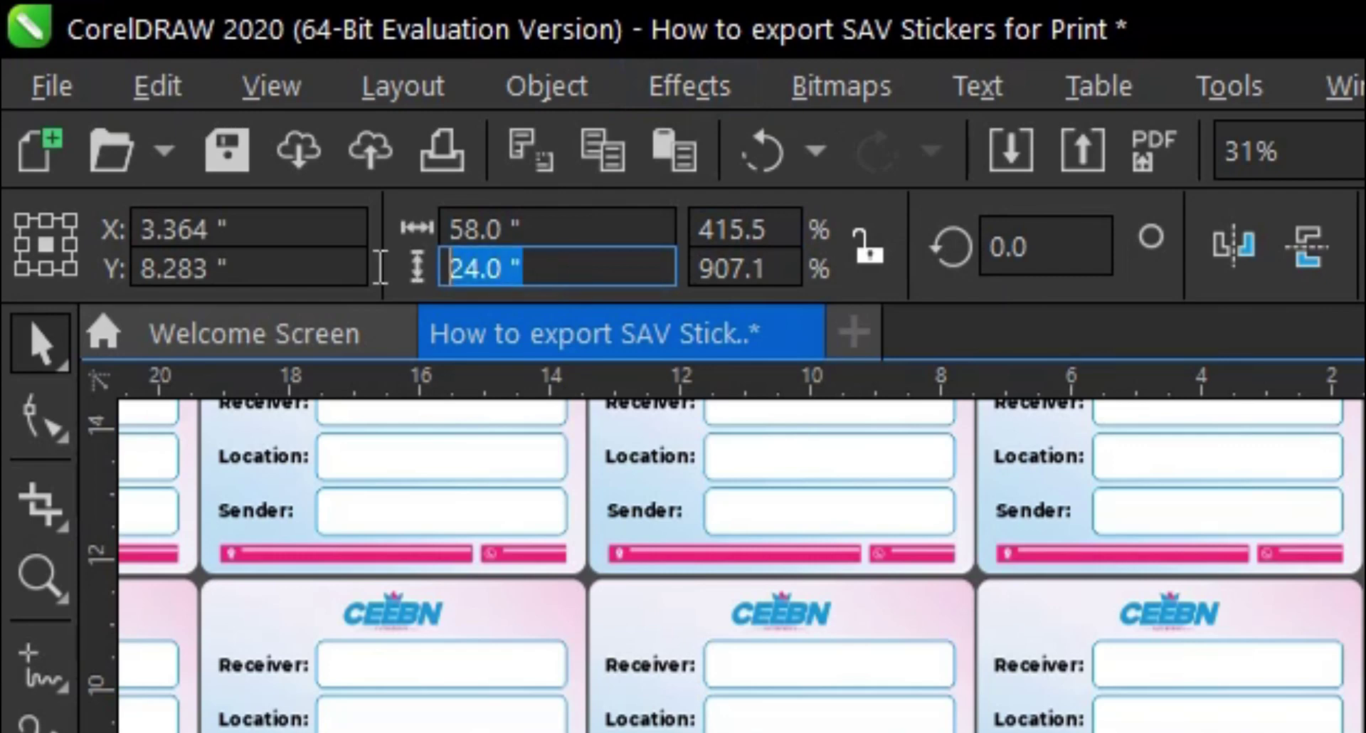
text(26)
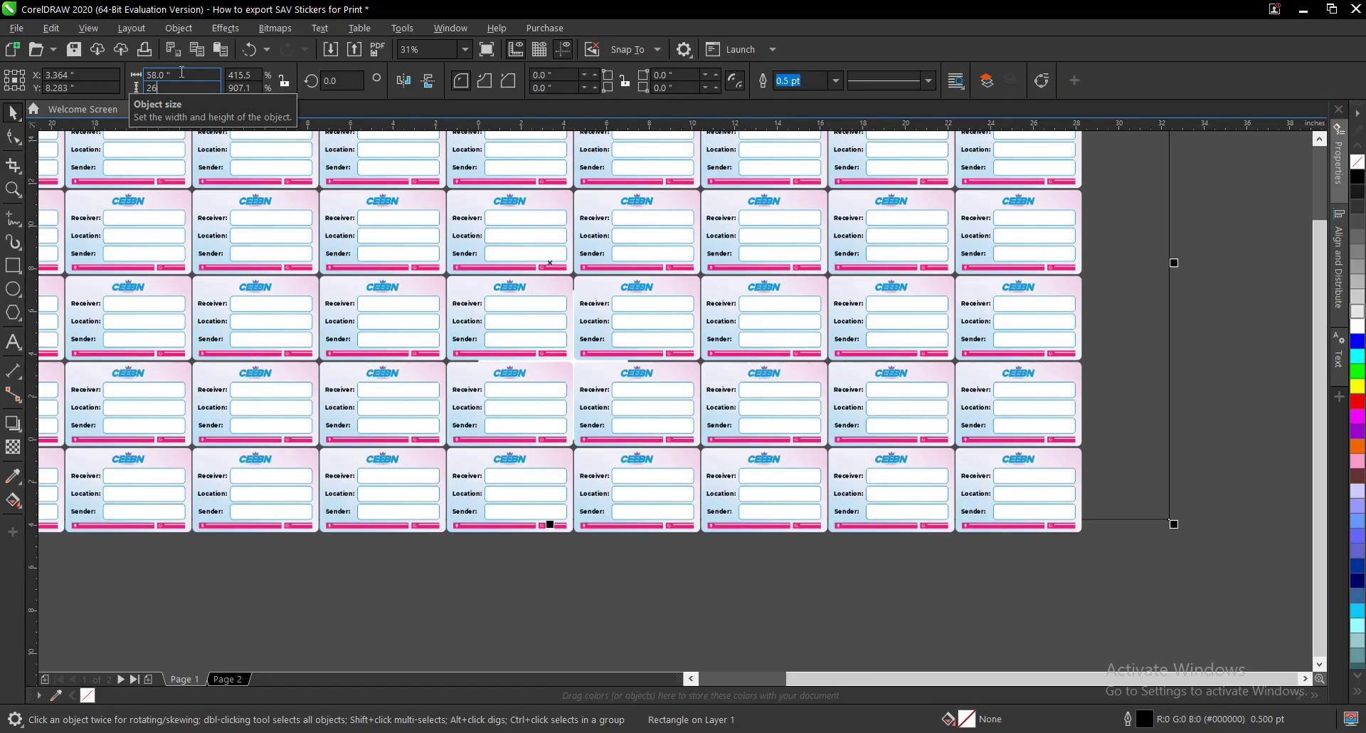
key(Return)
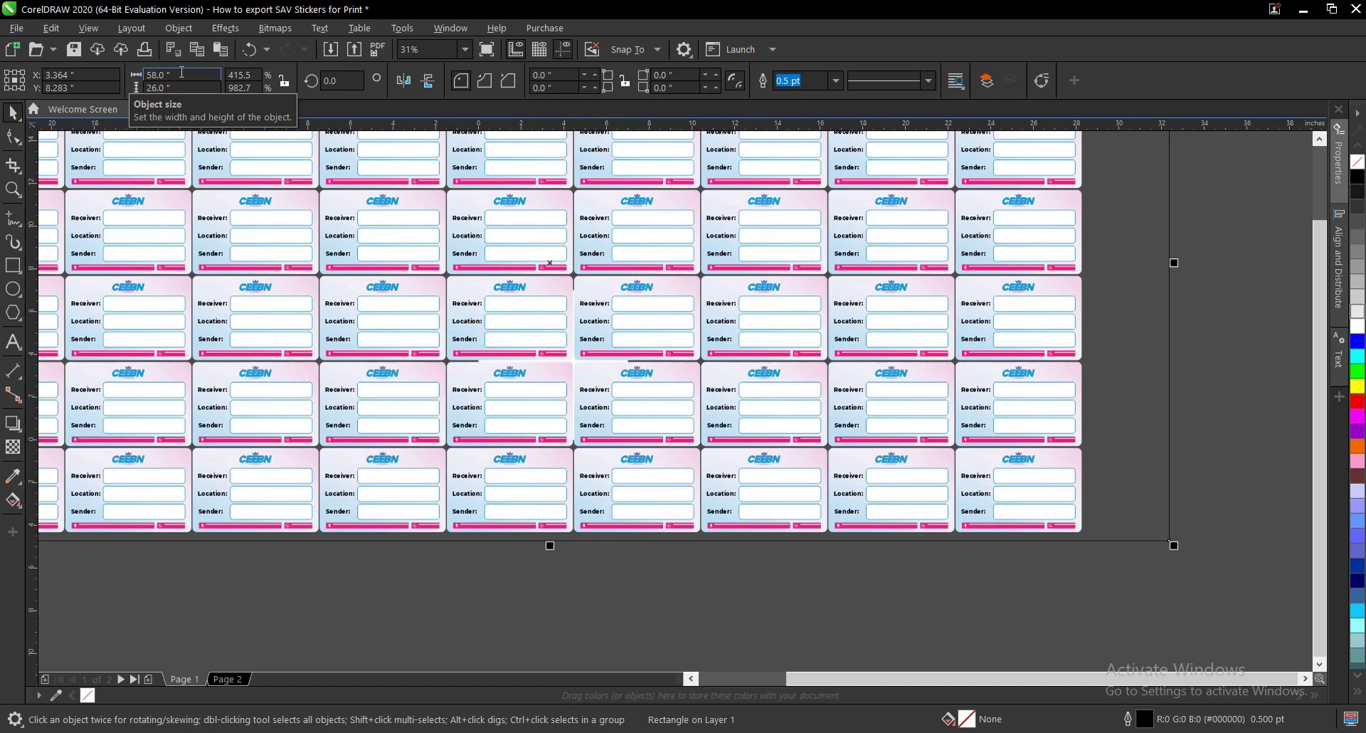
- Group the six sticker rows into one 53.572 x 24.062 inch group
scroll(595, 455, down, 2)
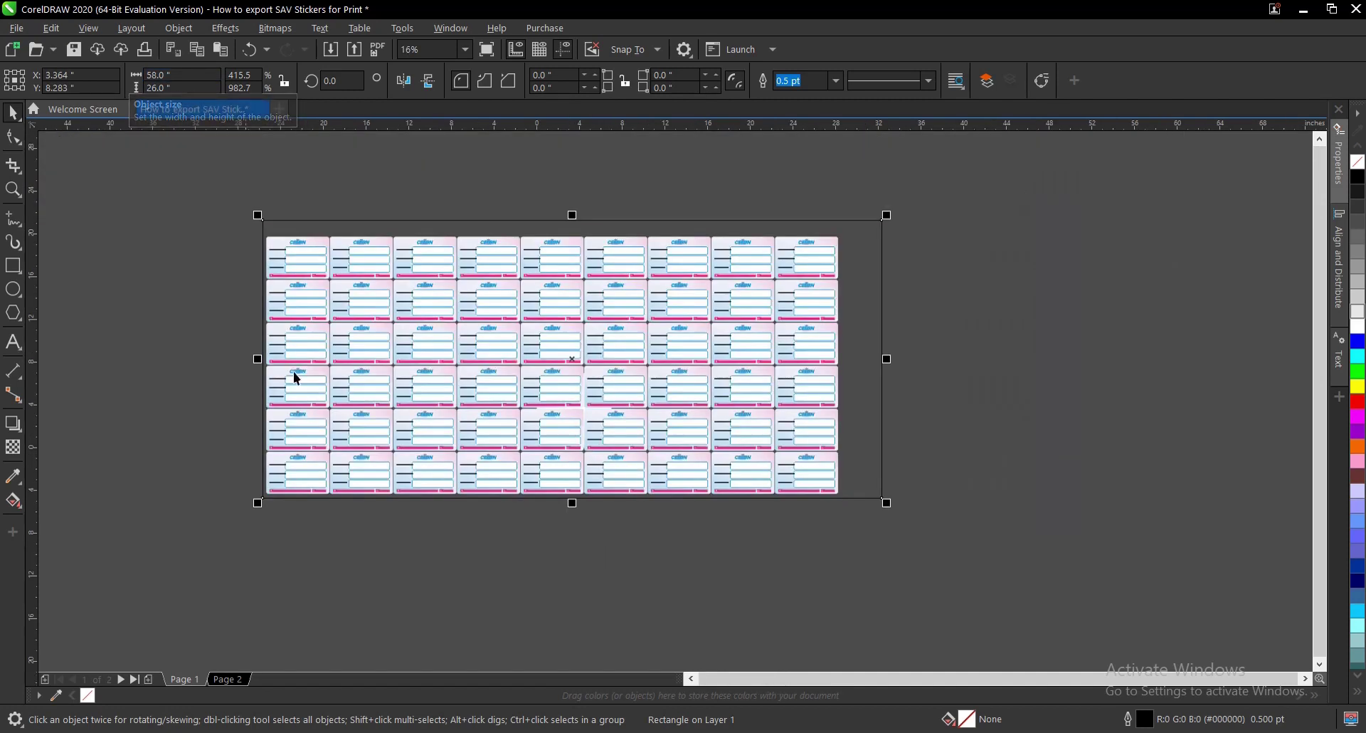
drag(194, 177, 851, 609)
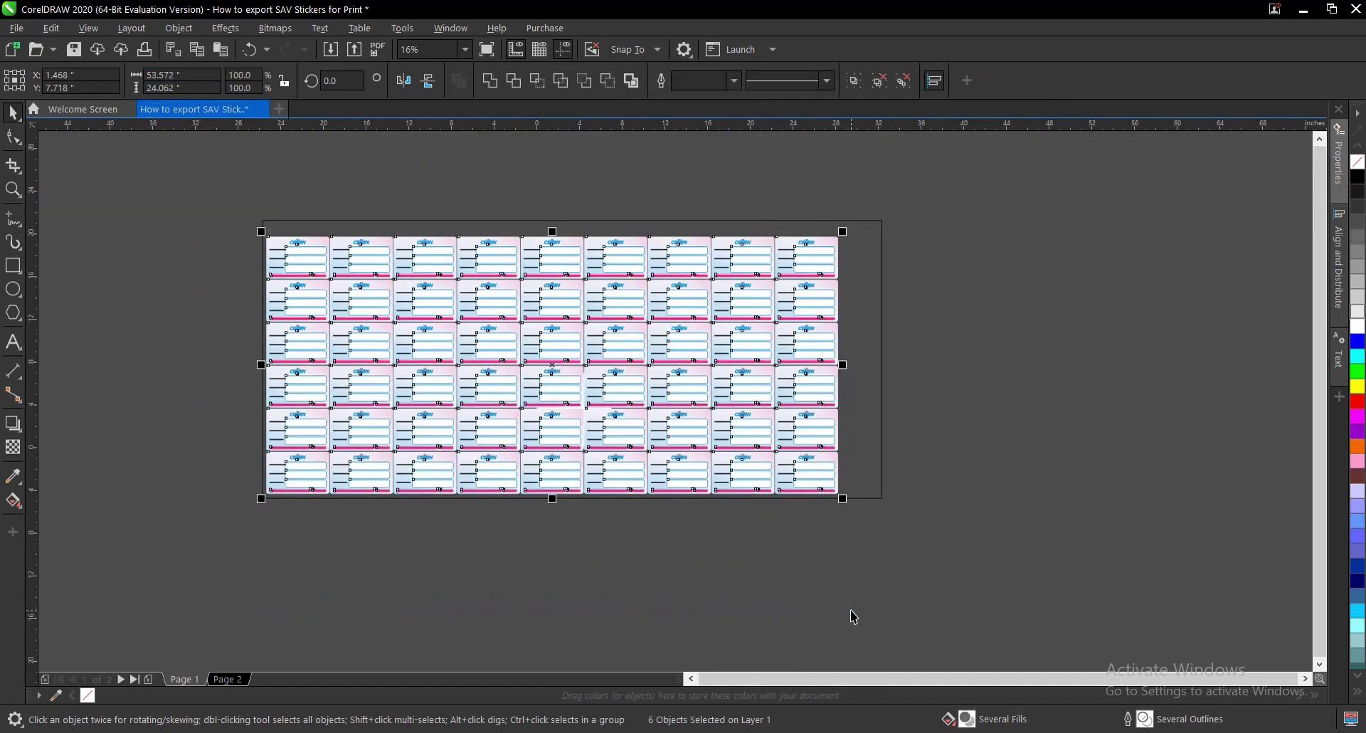
scroll(849, 380, up, 2)
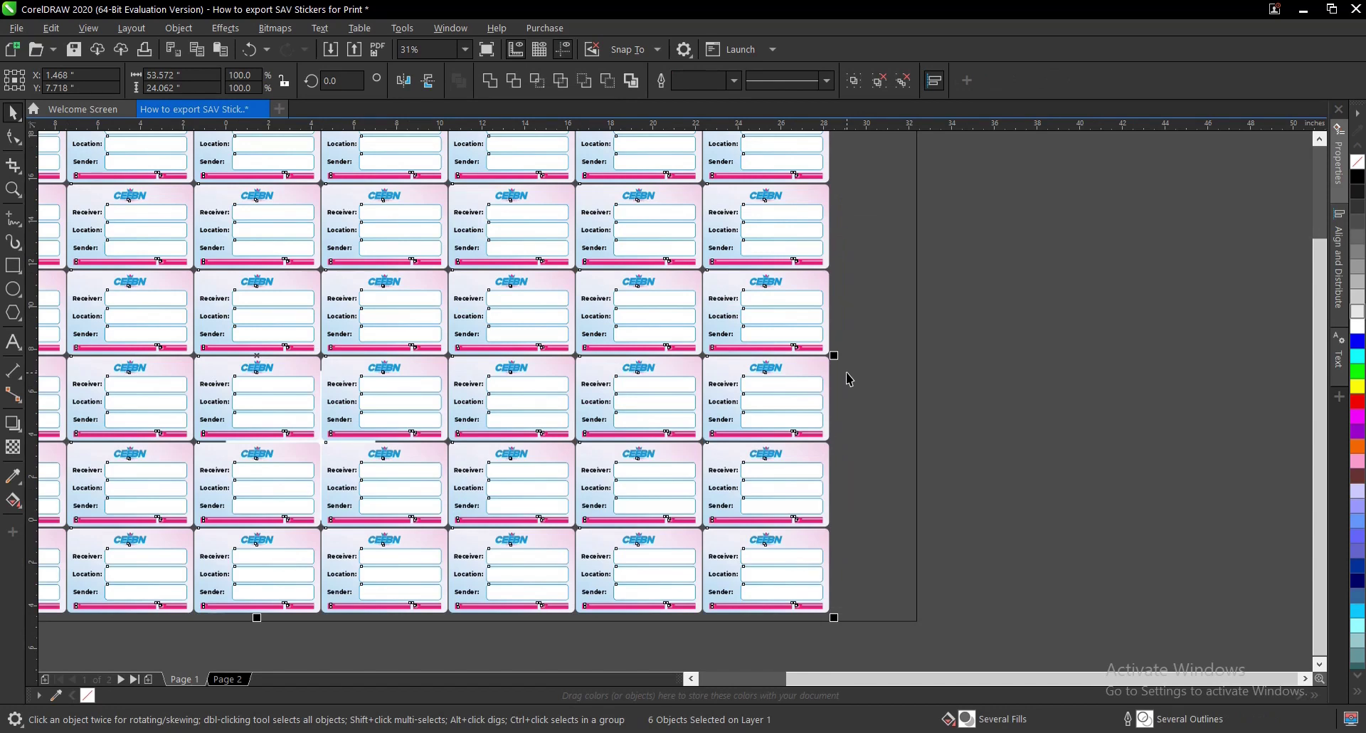
scroll(762, 533, down, 2)
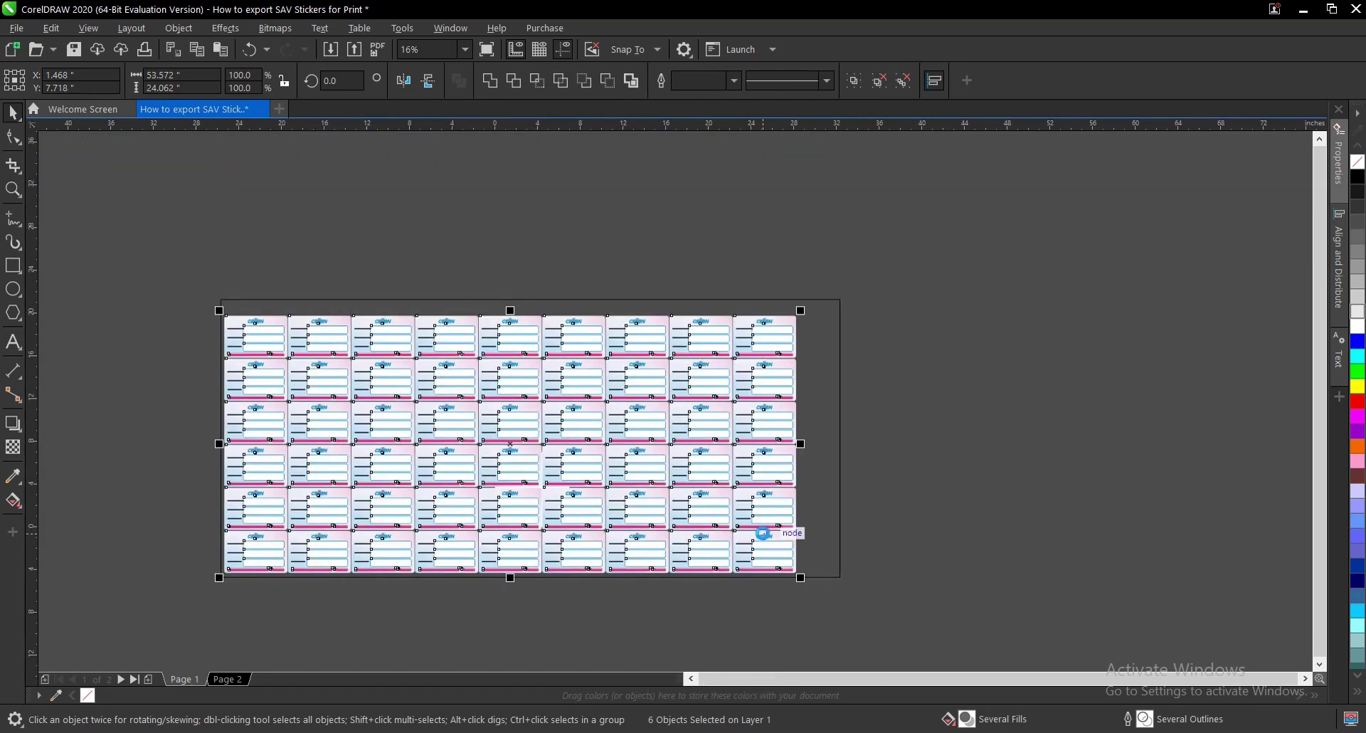
scroll(430, 483, up, 2)
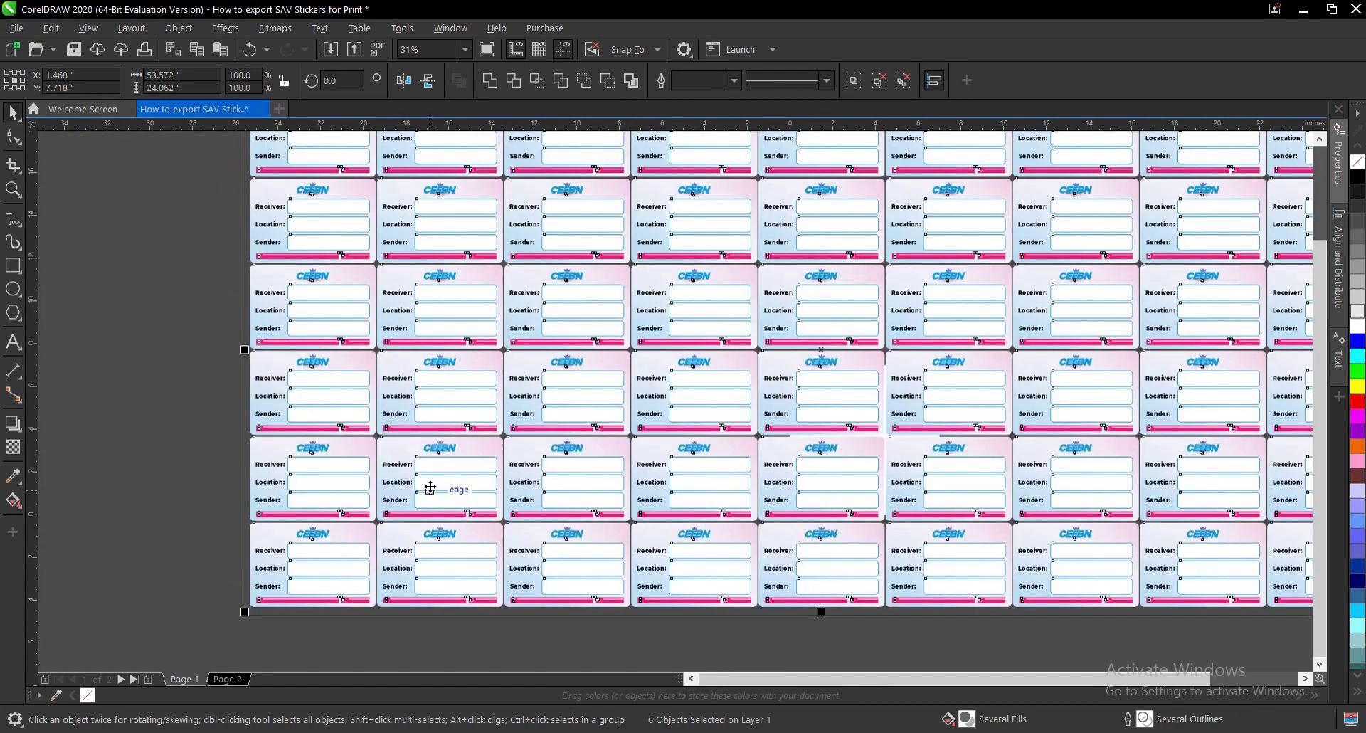
key(ctrl+g)
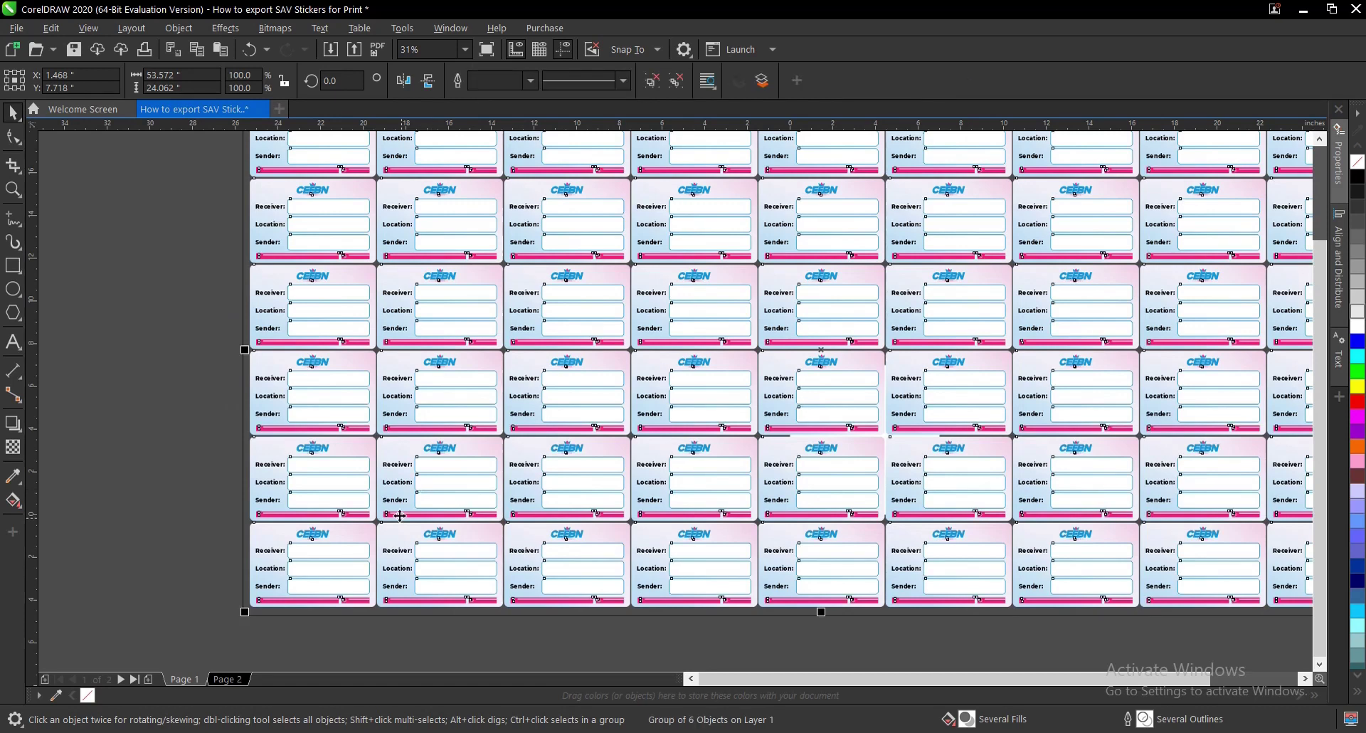
scroll(414, 535, down, 2)
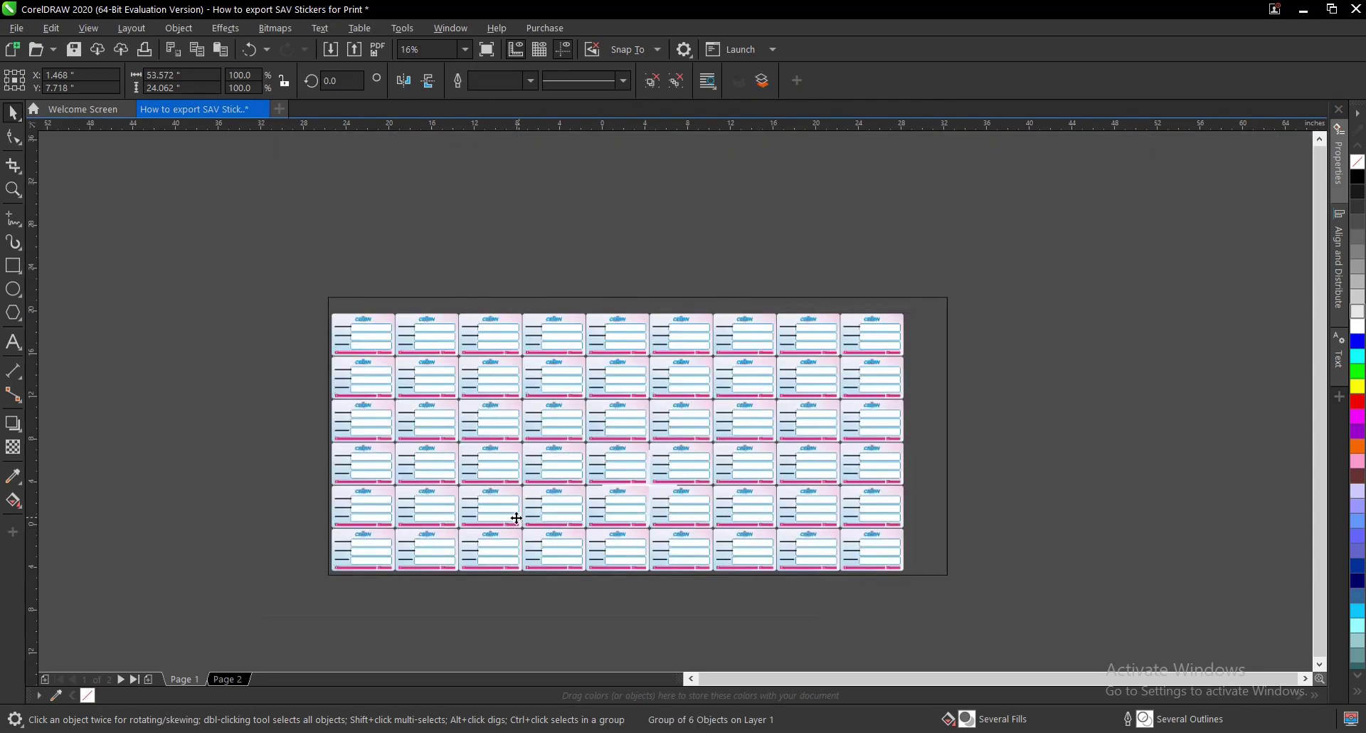
- Align the background rectangle behind the grid, fill it white and remove its outline
click(762, 318)
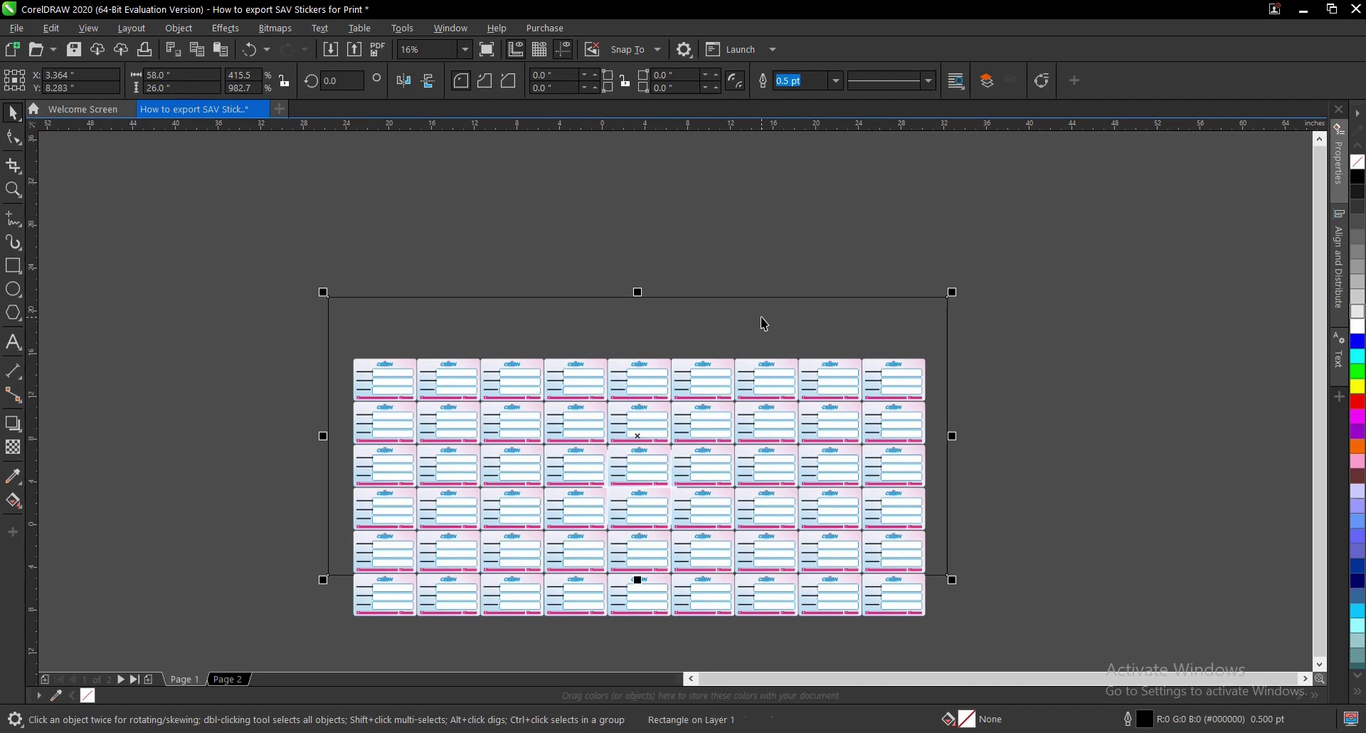
drag(762, 316, 763, 339)
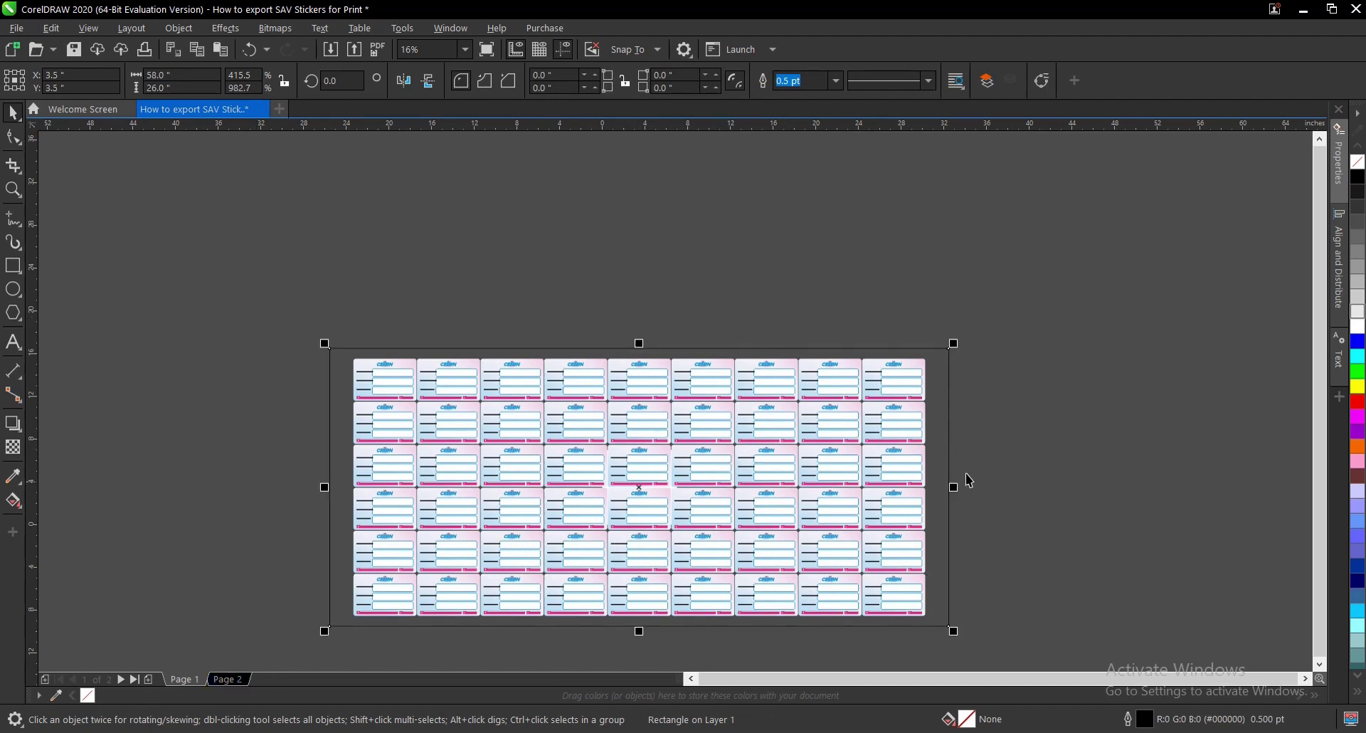
click(1108, 379)
click(936, 407)
click(1358, 326)
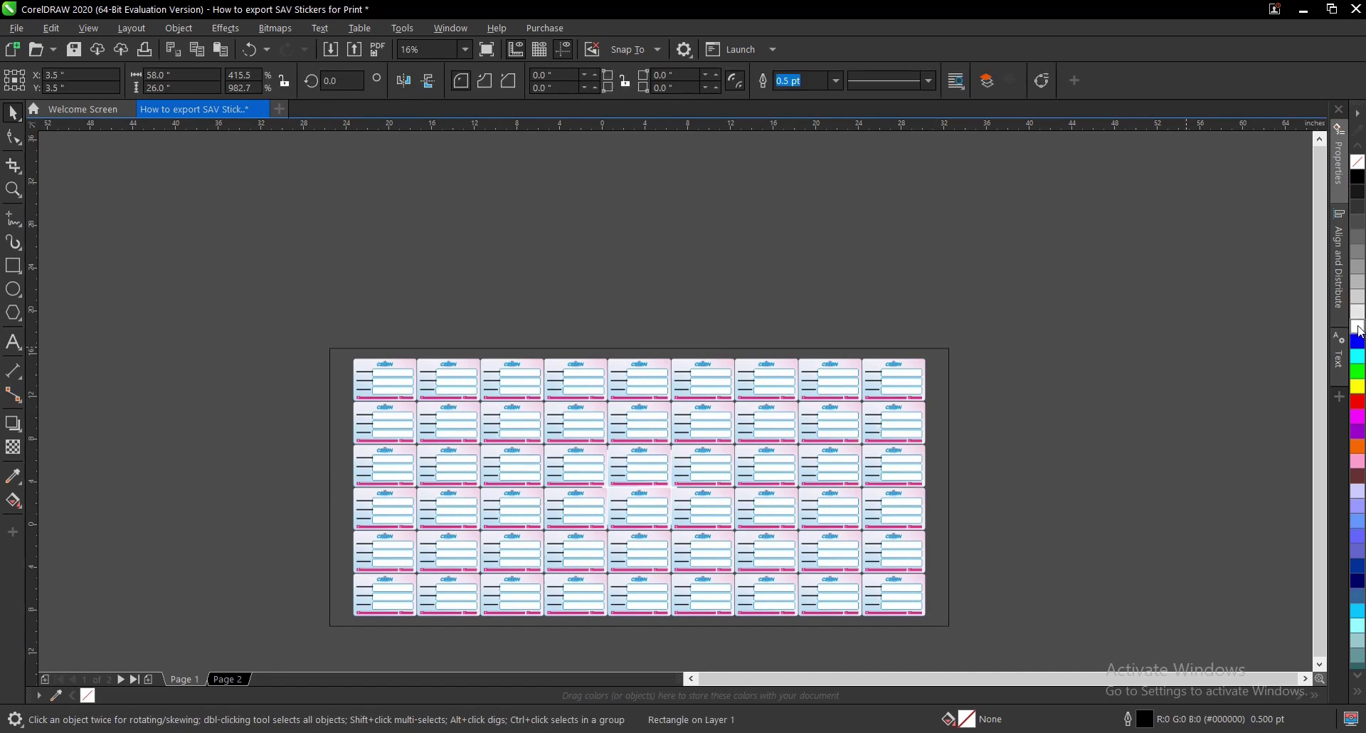
click(263, 326)
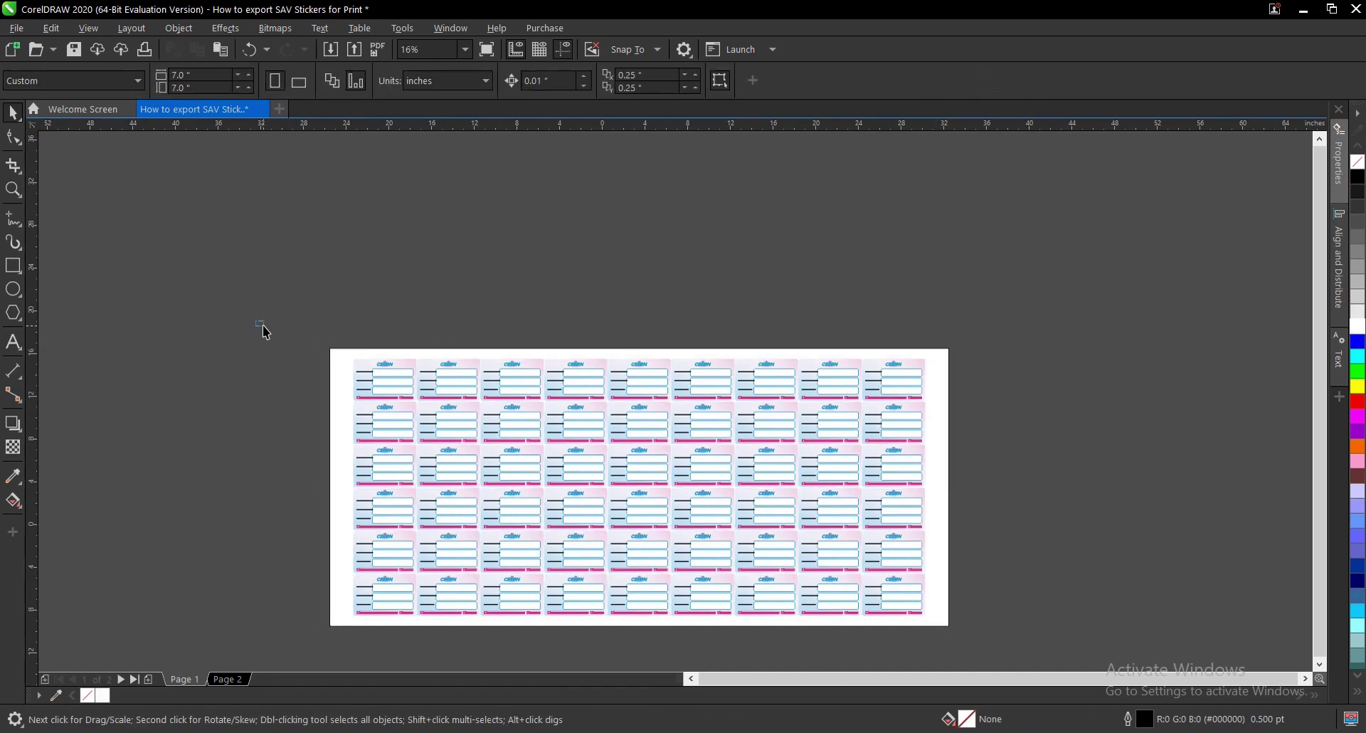
click(343, 379)
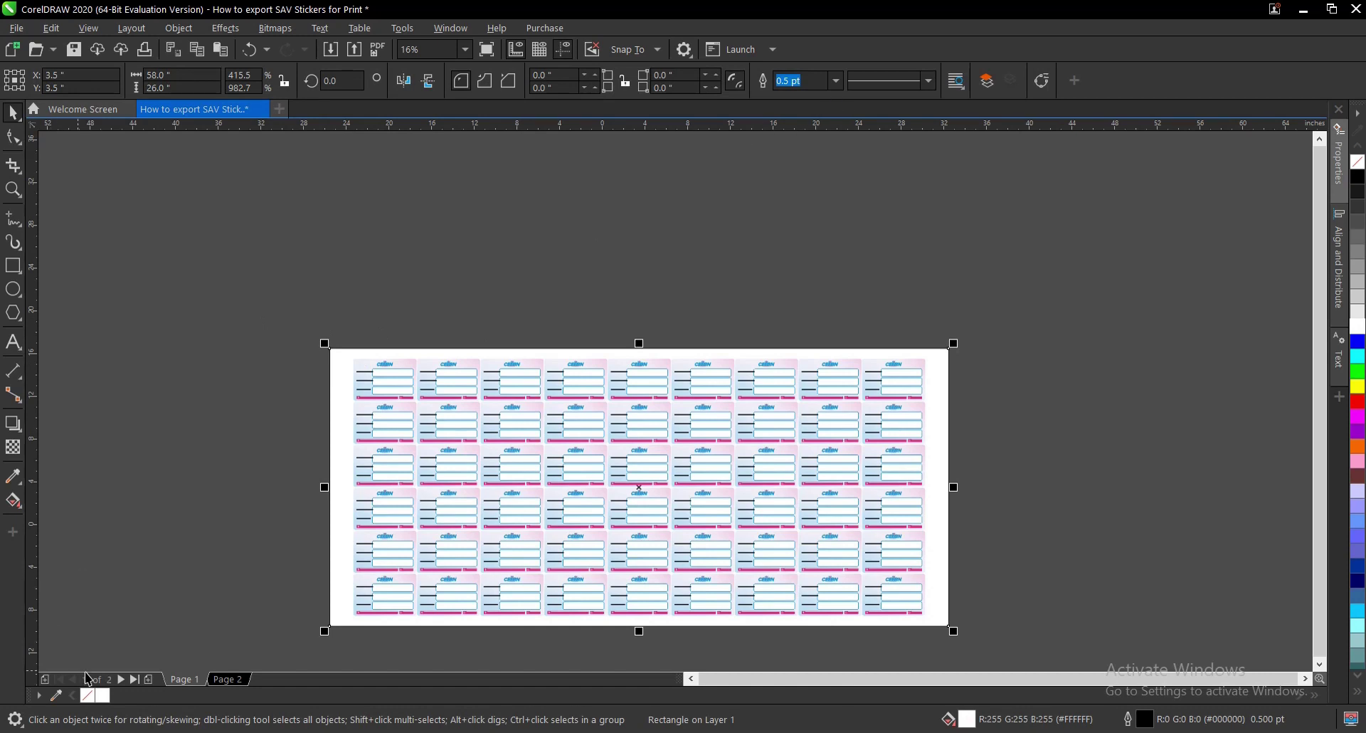
right_click(87, 696)
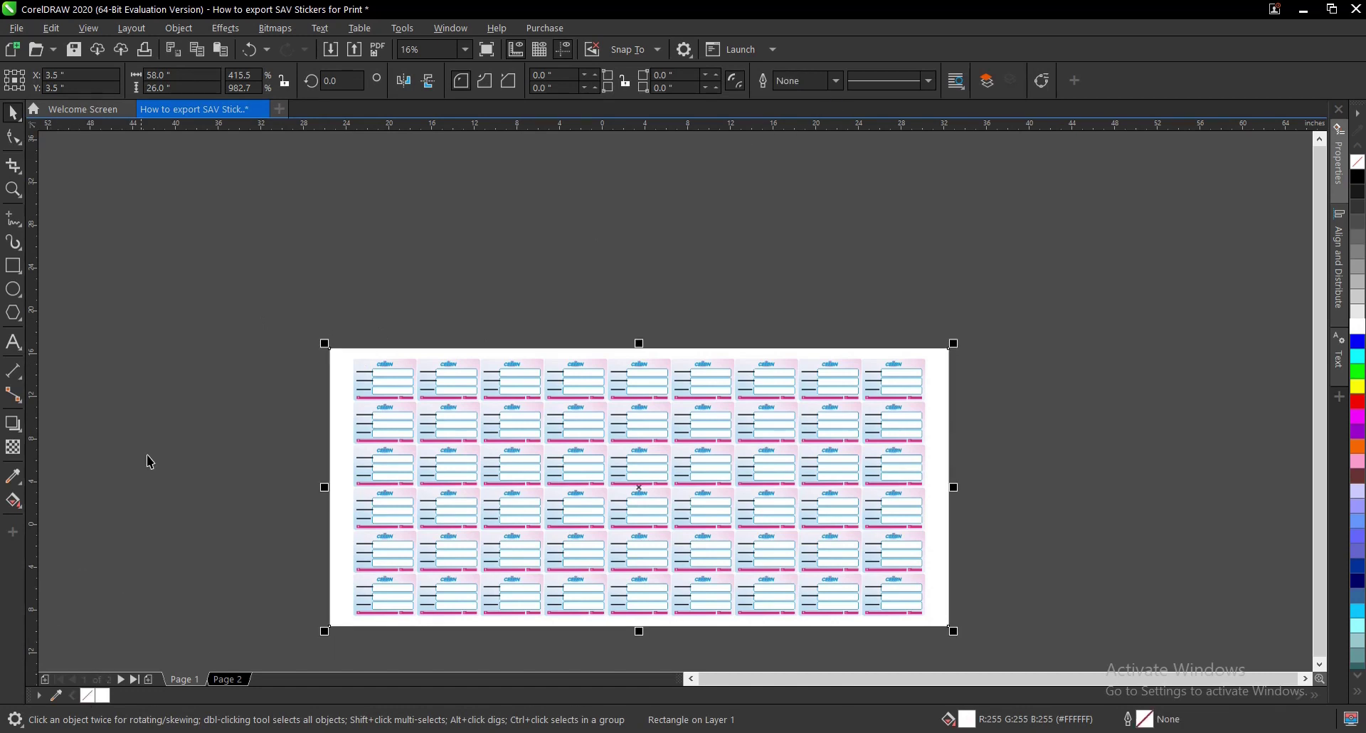
- Move the stickers and white background together further up the canvas
drag(189, 311, 882, 631)
scroll(717, 579, down, 1)
drag(712, 544, 704, 357)
scroll(705, 357, up, 1)
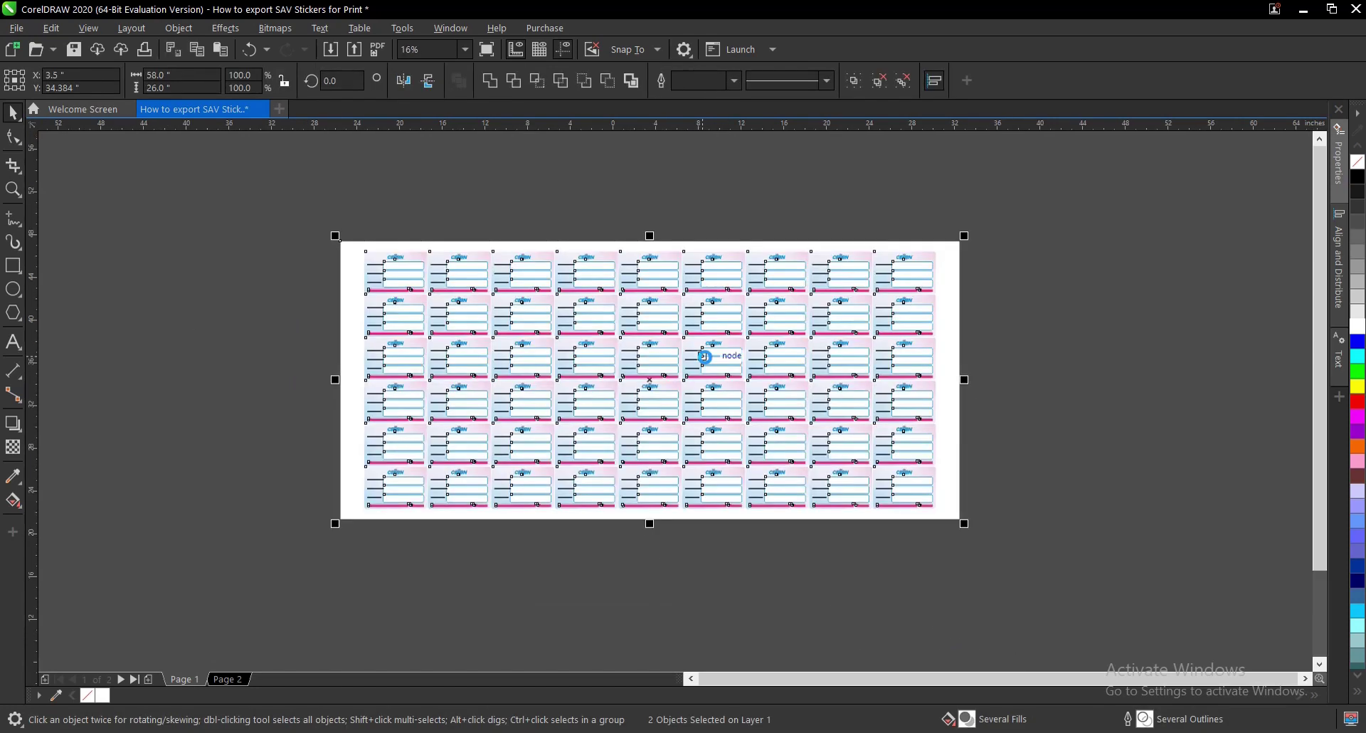
click(1028, 391)
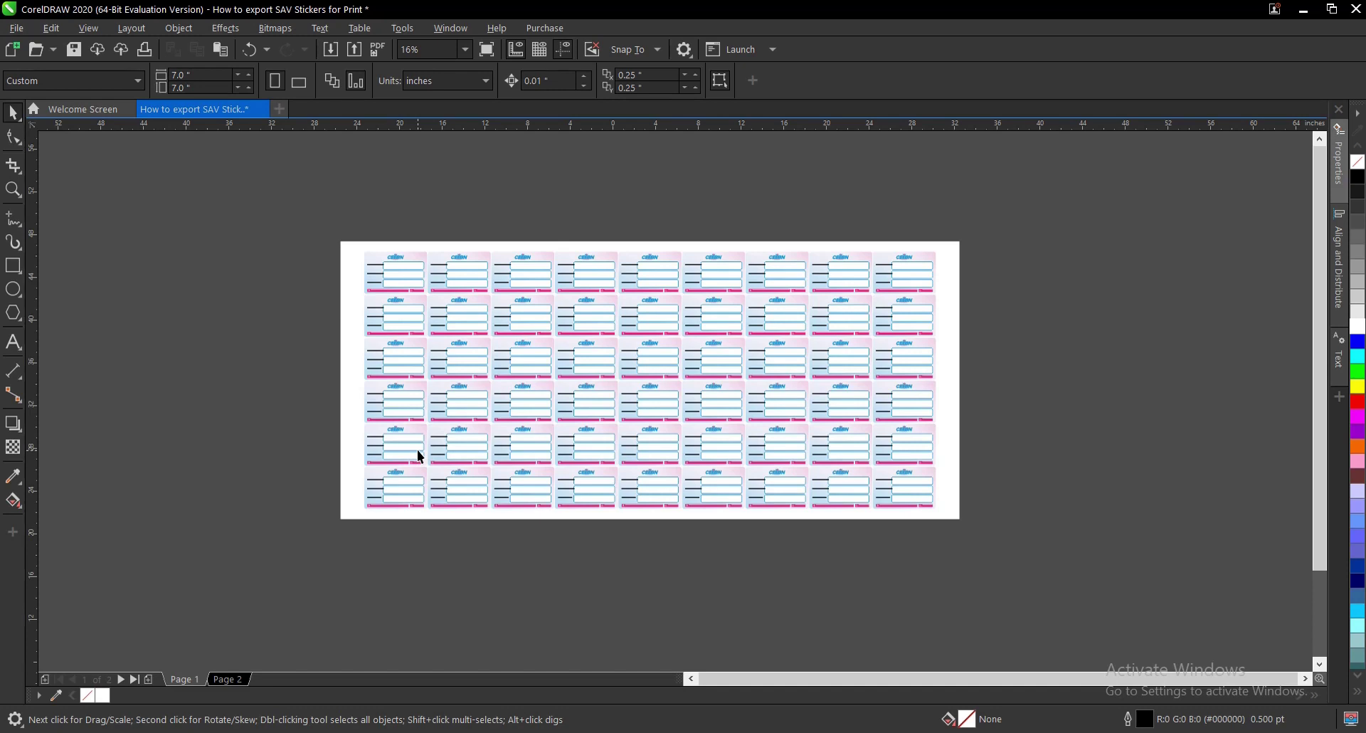
click(908, 518)
scroll(676, 420, down, 2)
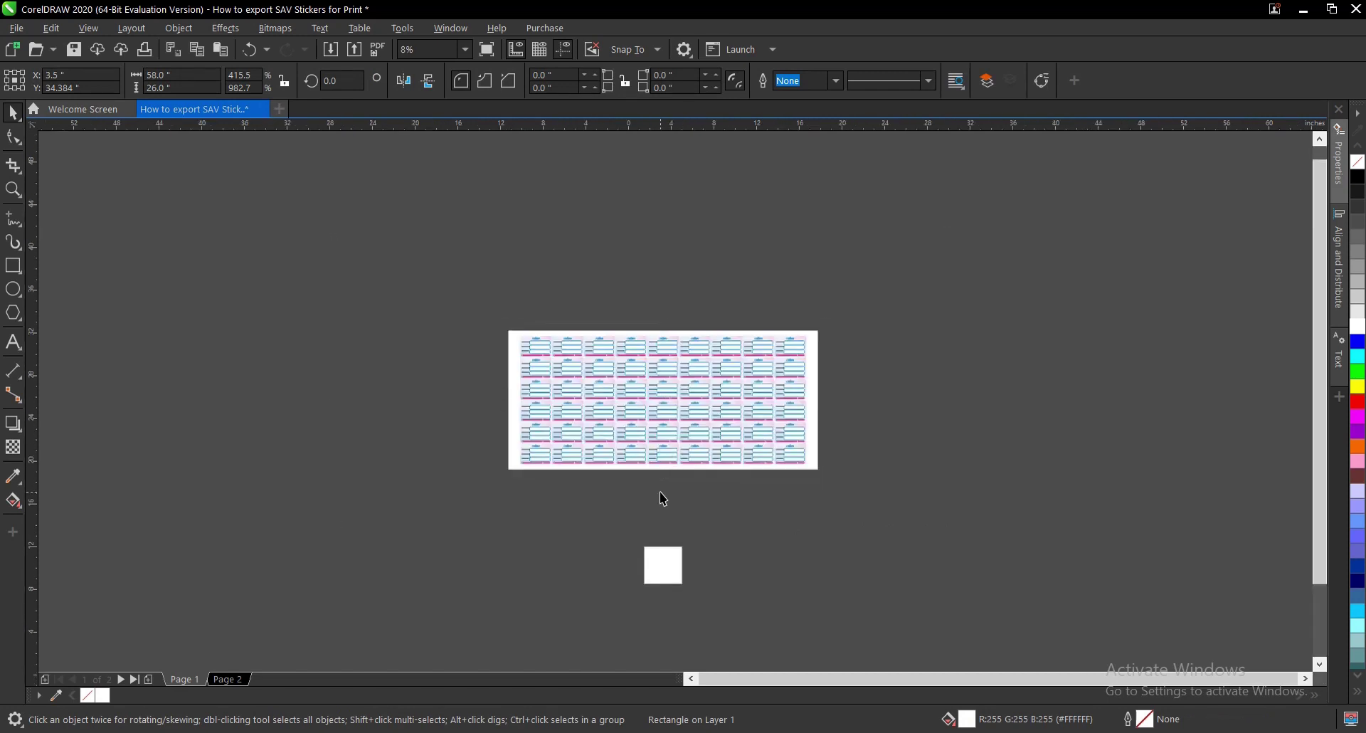
scroll(660, 484, up, 2)
drag(667, 452, 674, 627)
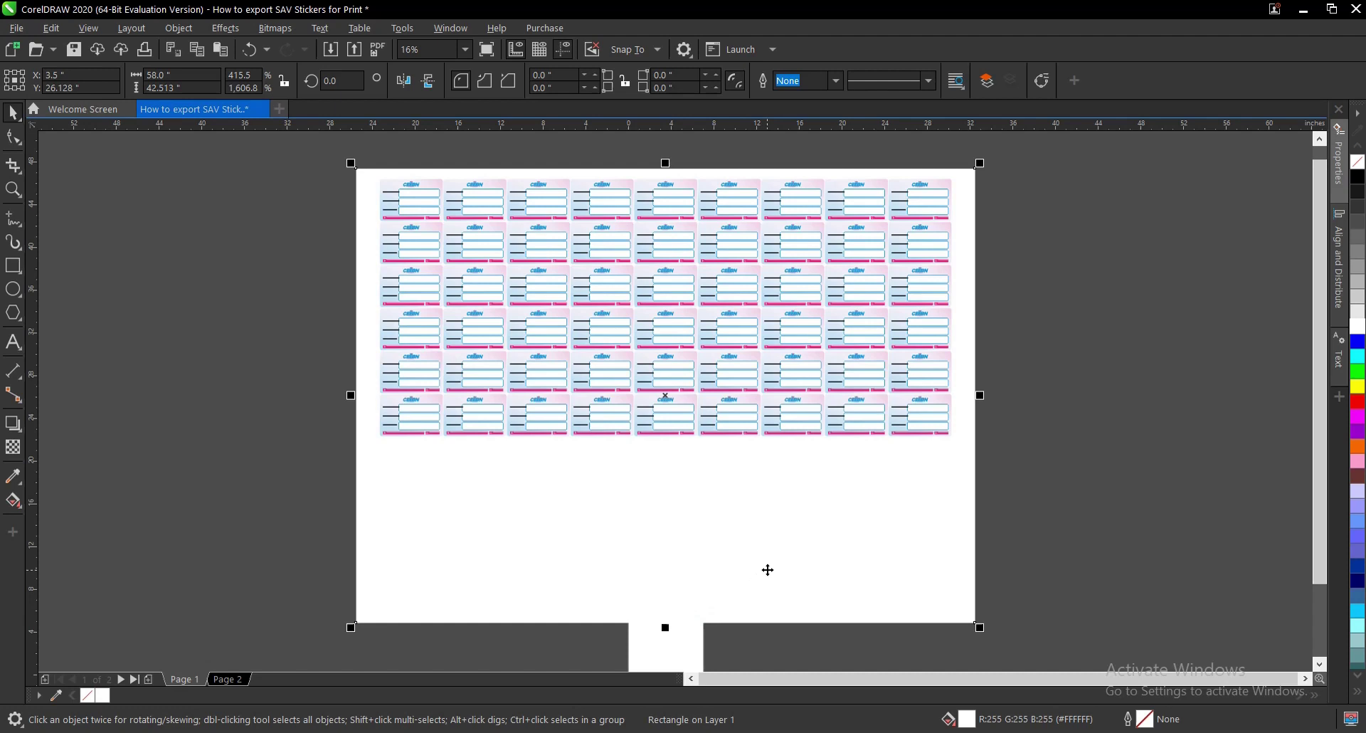
key(ctrl+z)
key(Escape)
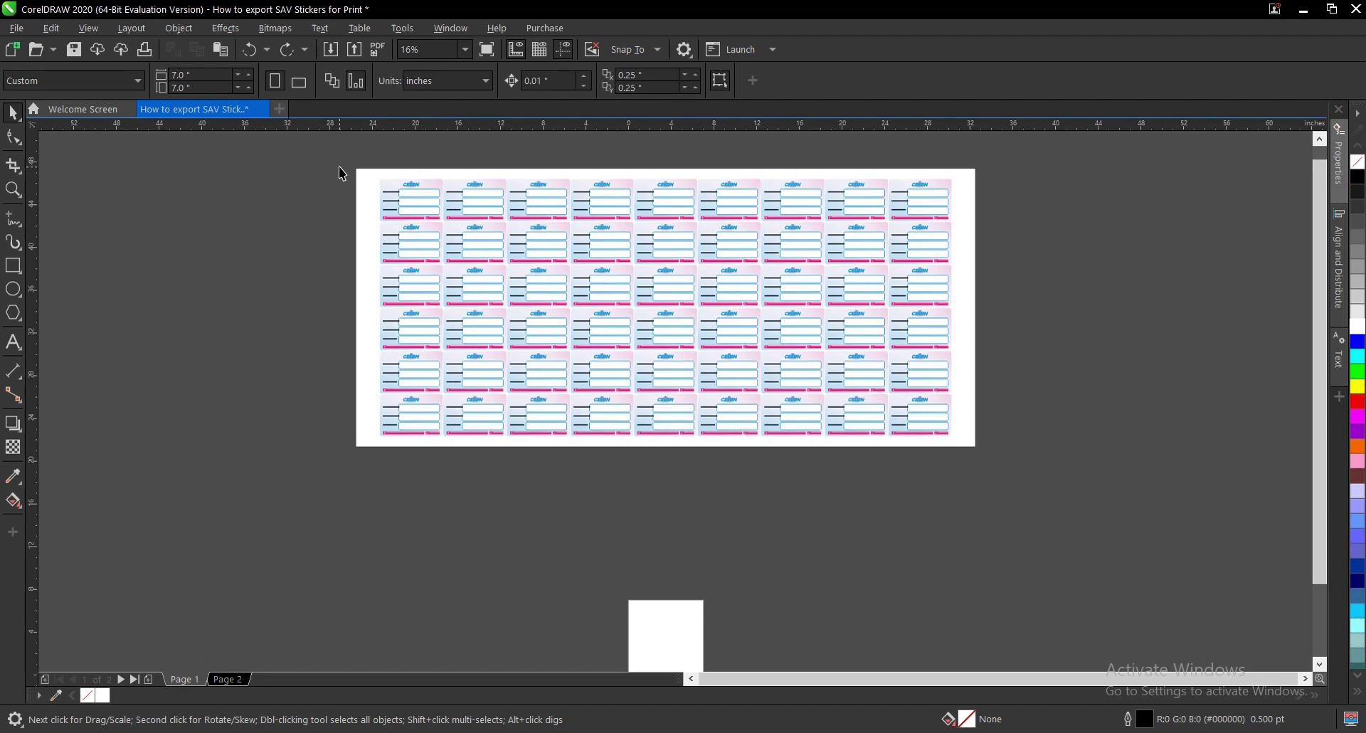
click(359, 185)
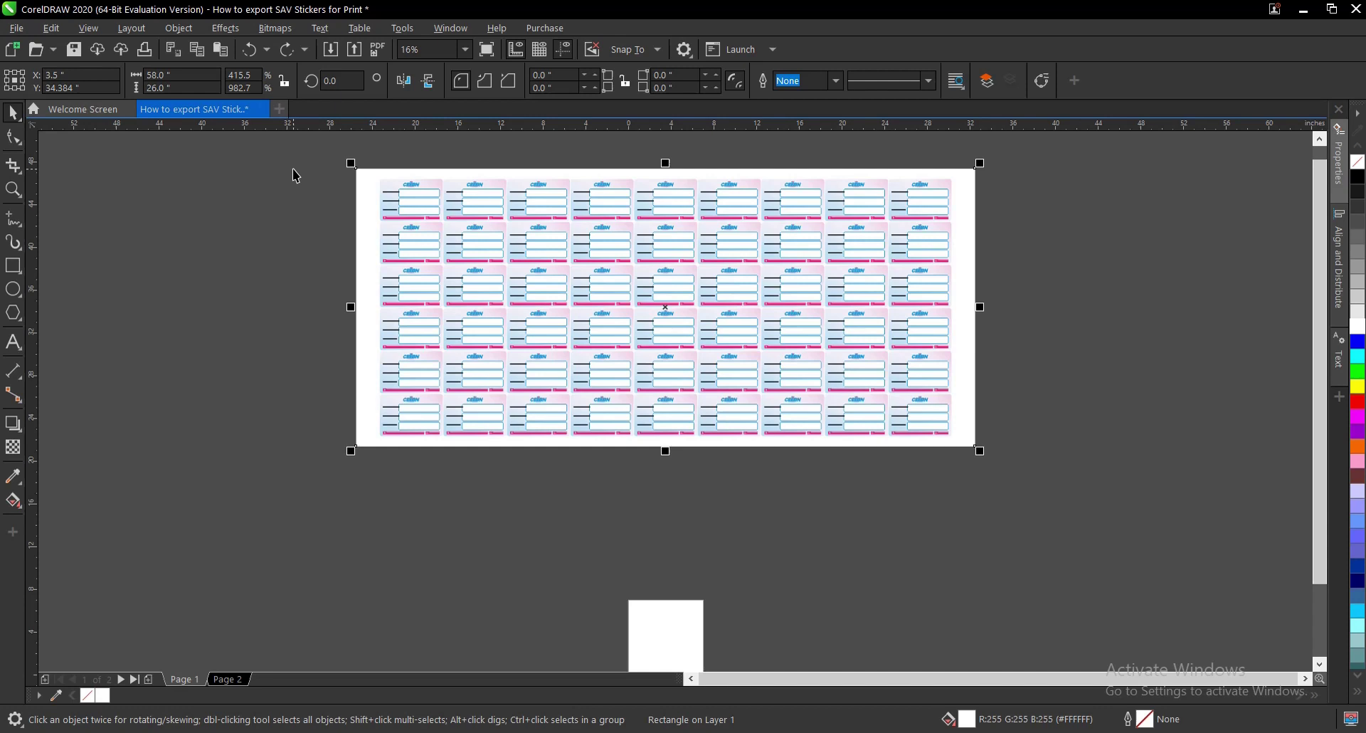
- Select the stickers together with their white background and group them
click(306, 159)
drag(306, 157, 1055, 510)
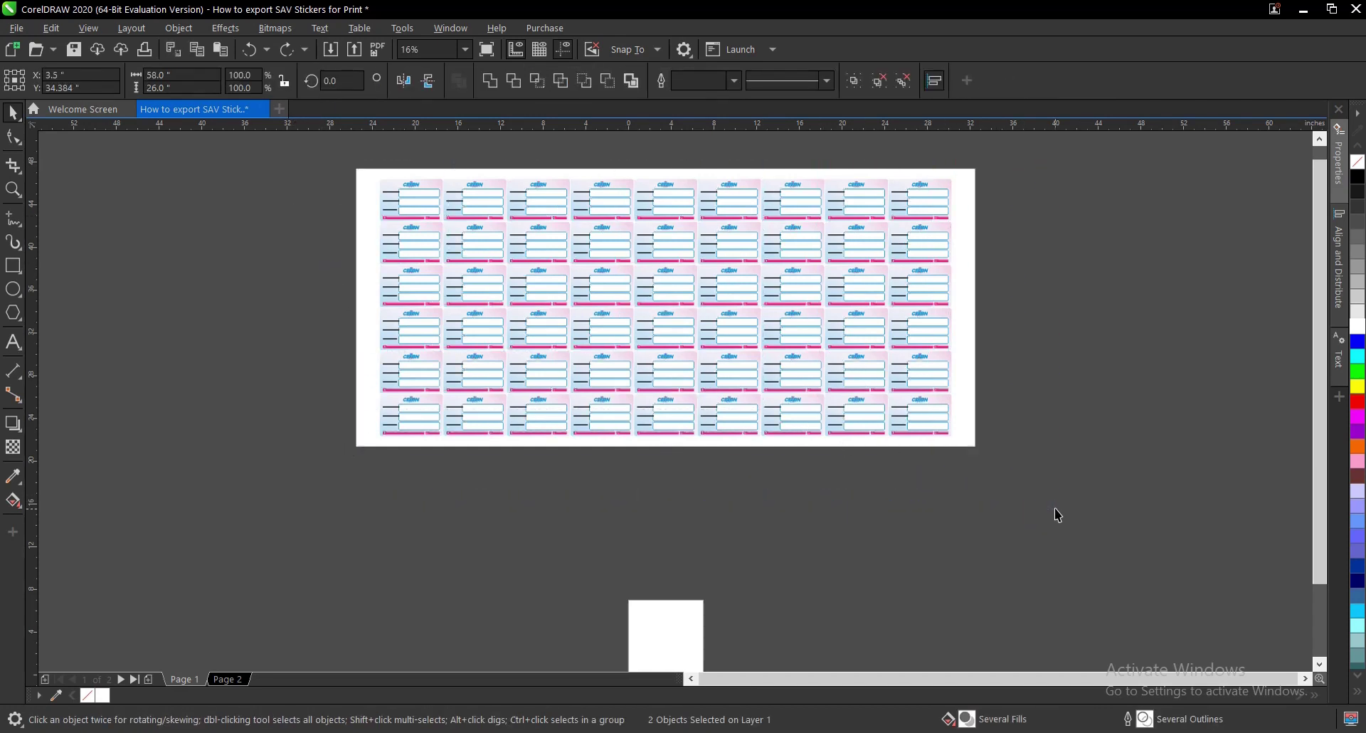
key(ctrl+g)
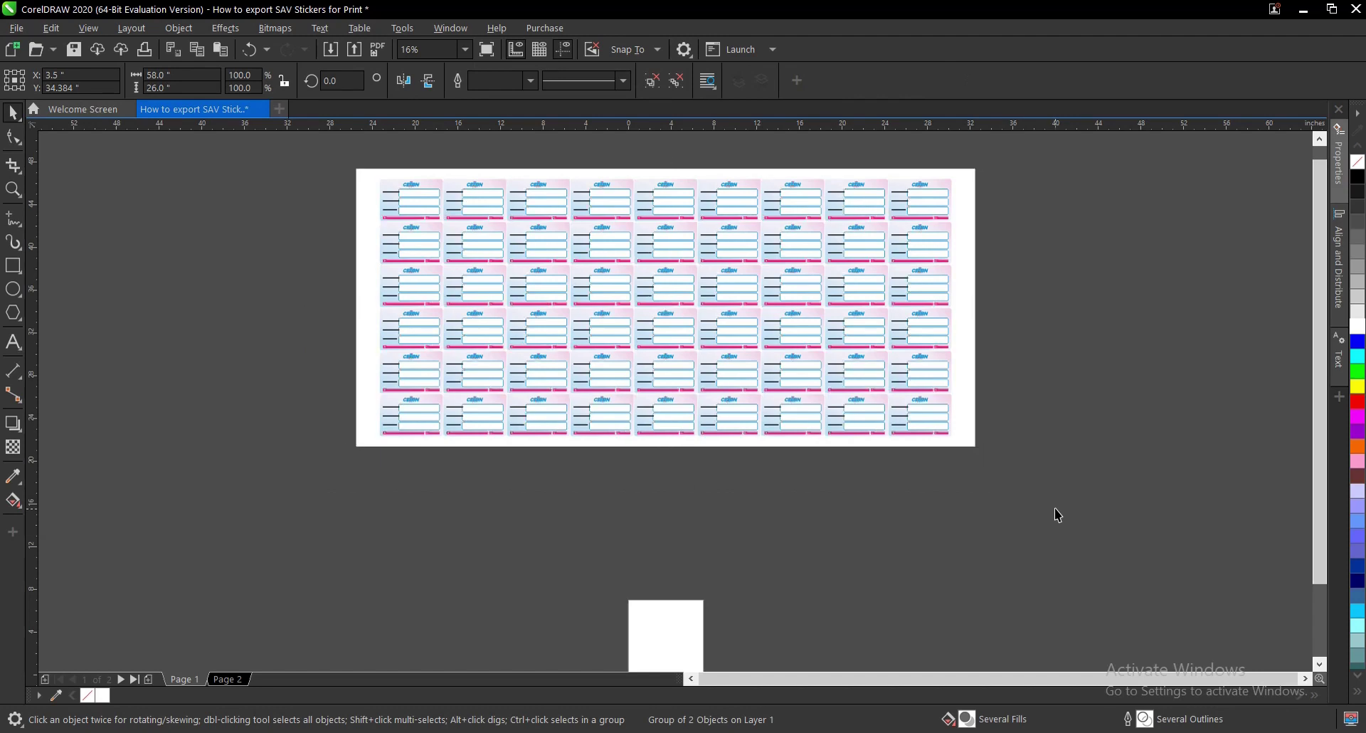
- Export the grouped sheet as a TIFF named '58x26 CEEBN' into Desktop > SAV Print
key(ctrl+e)
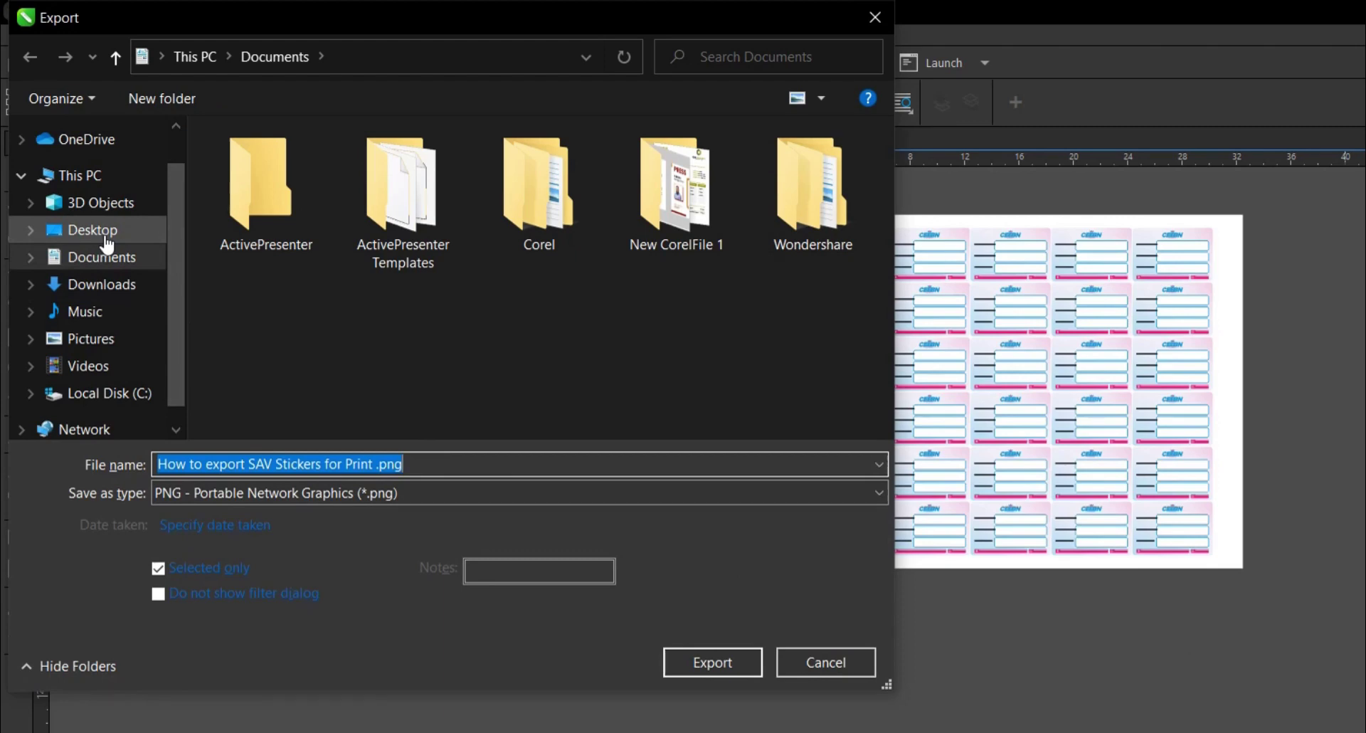
click(106, 240)
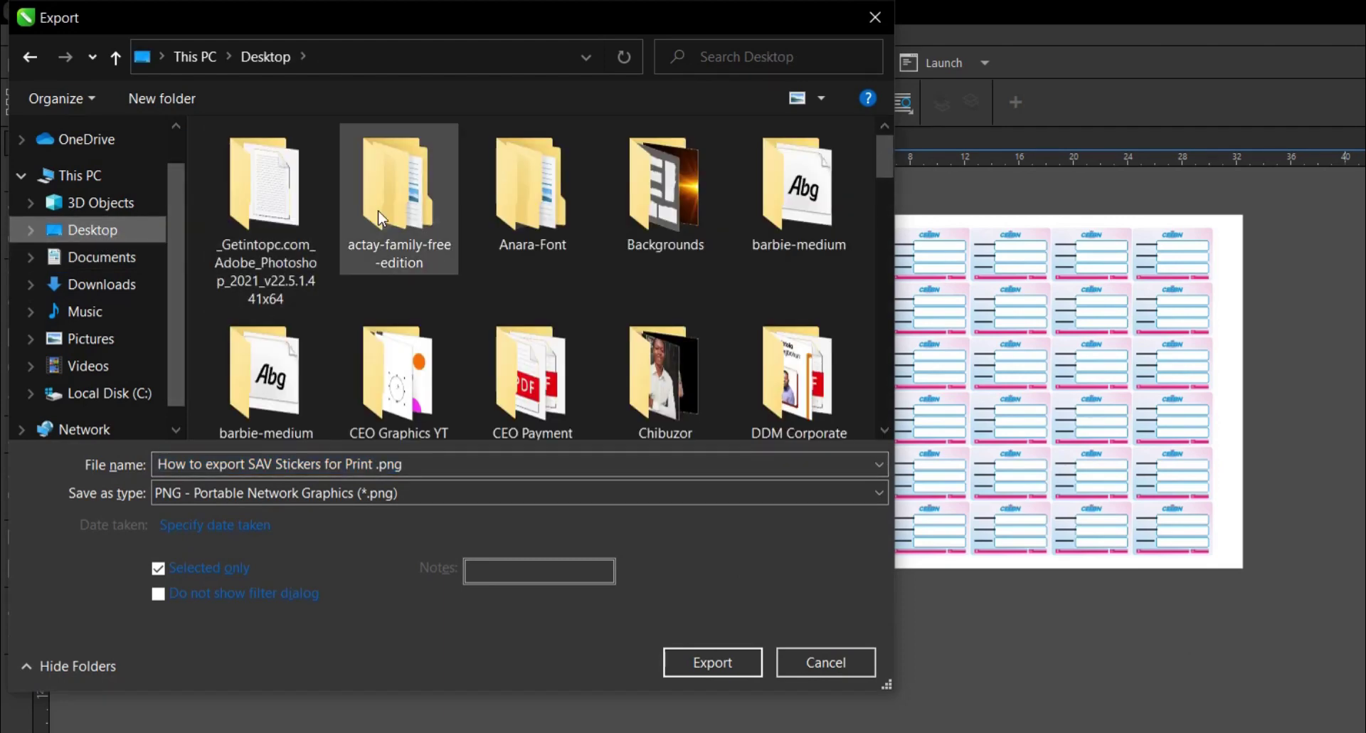
click(403, 210)
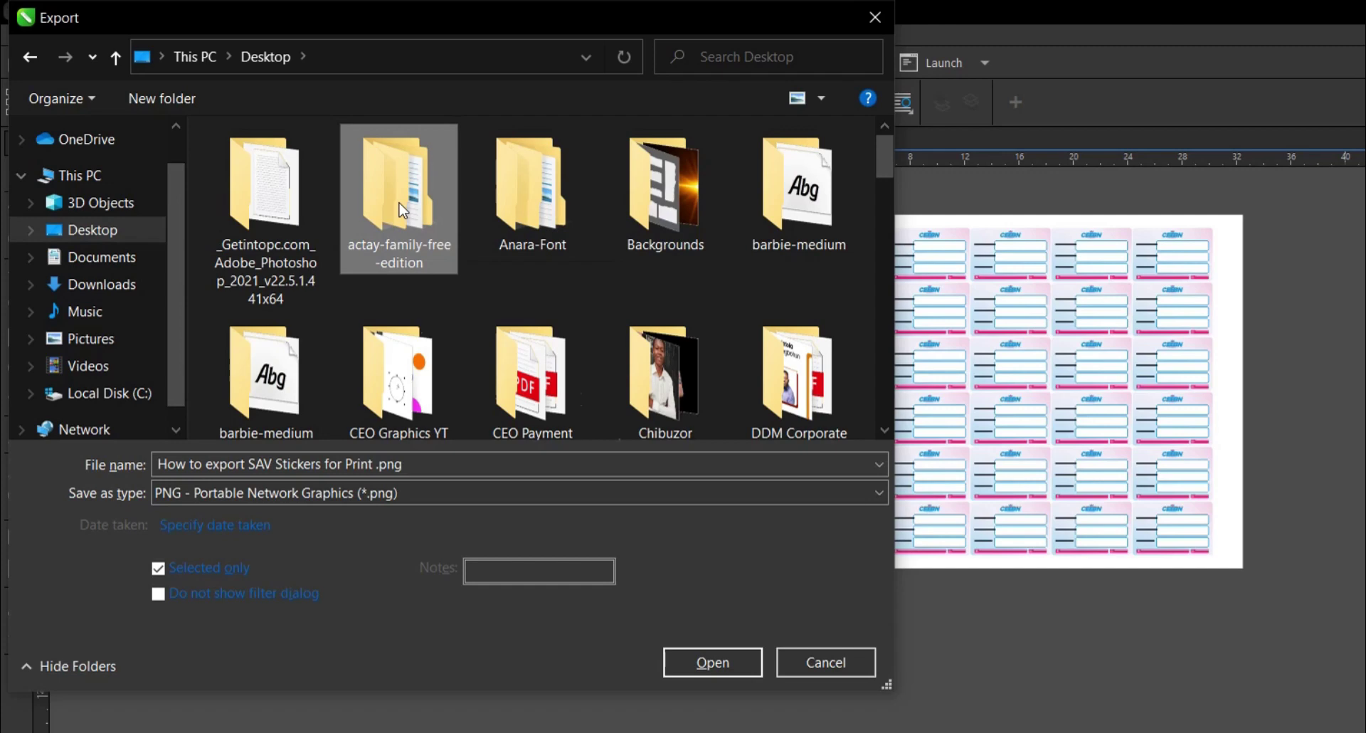
scroll(400, 206, down, 5)
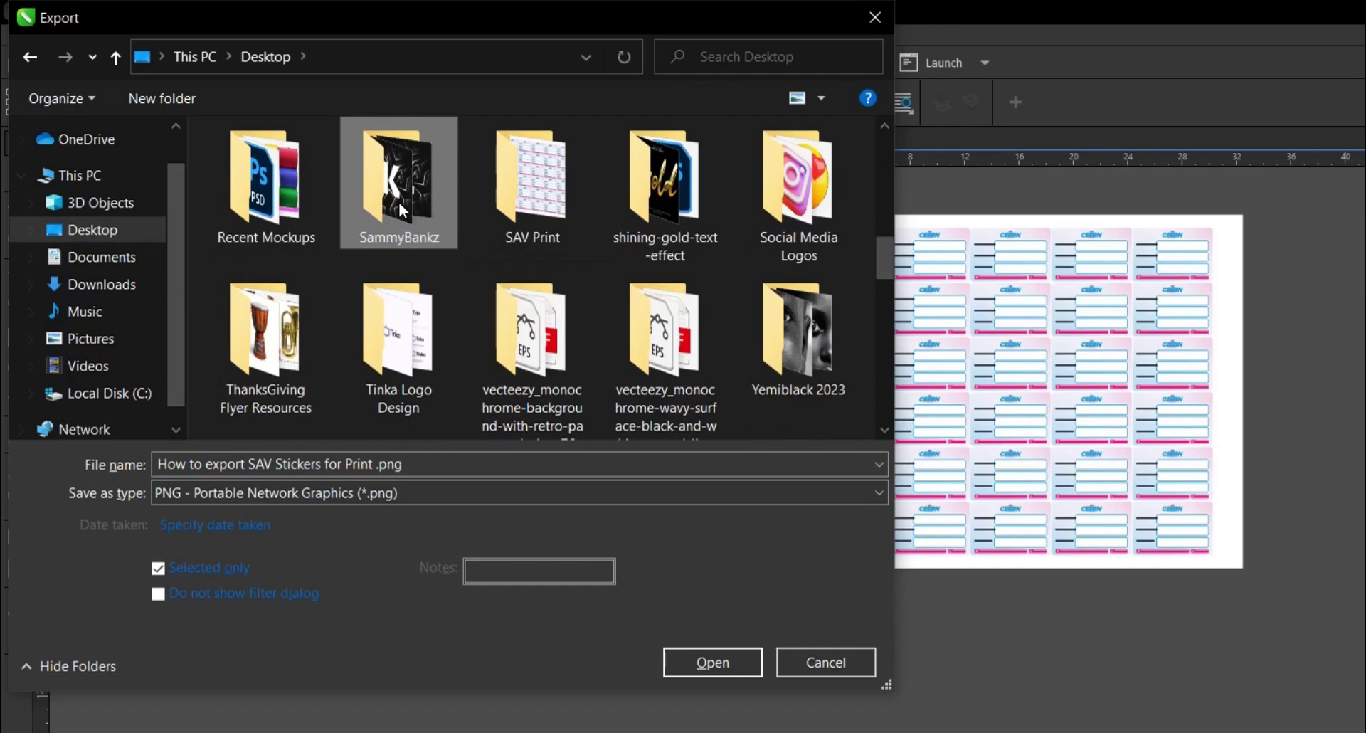
double_click(542, 199)
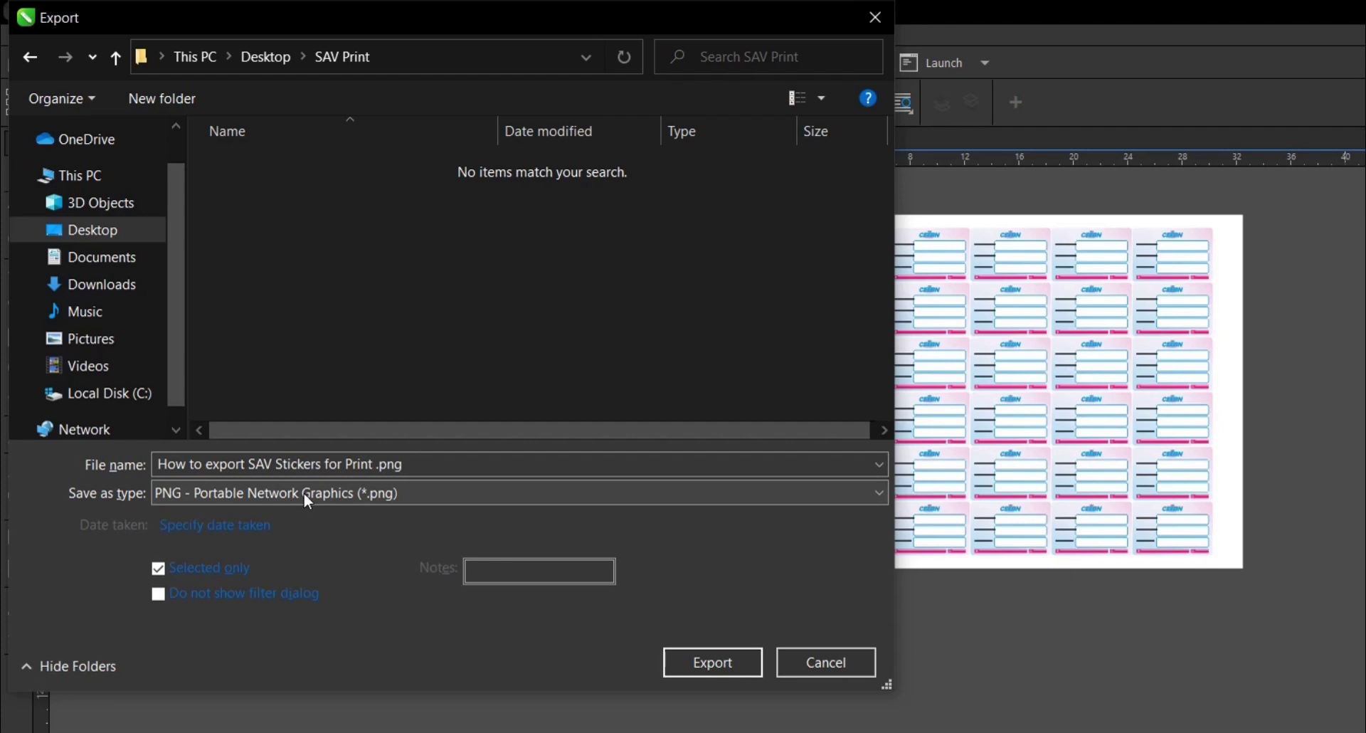
click(348, 496)
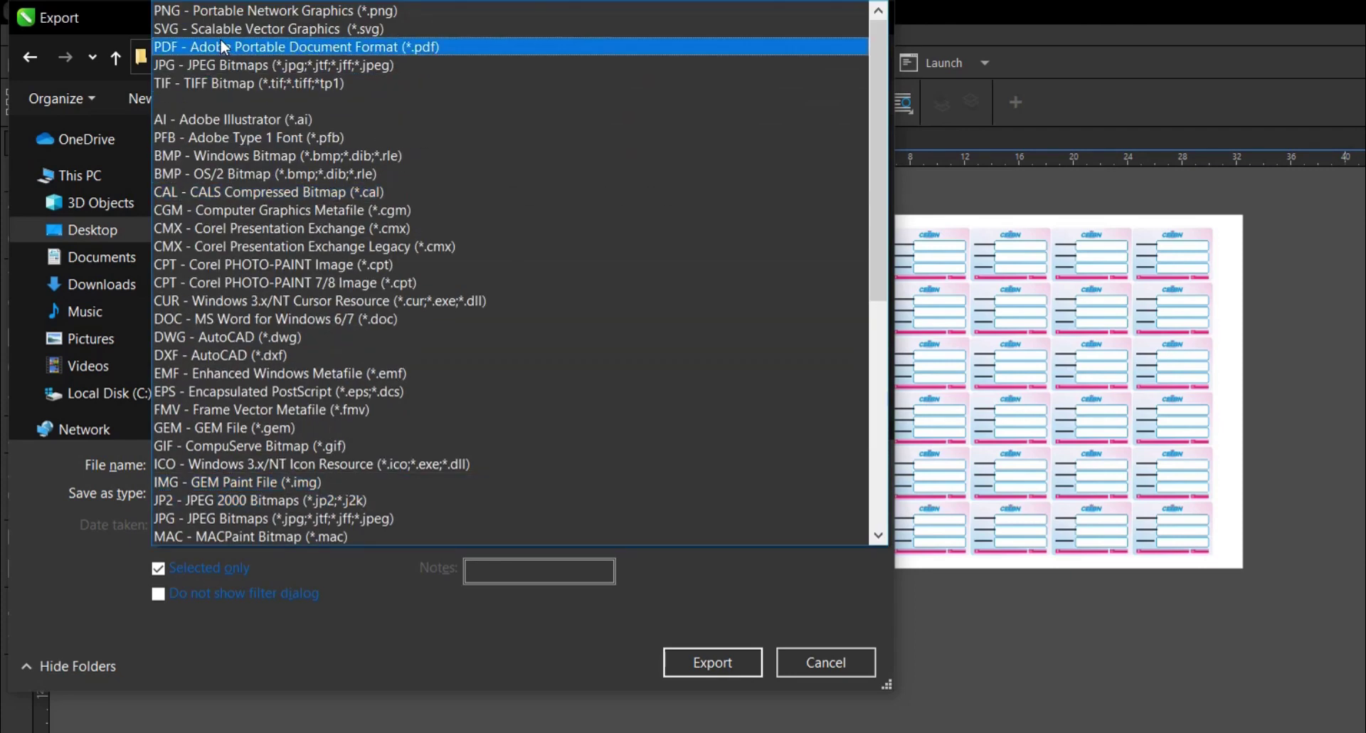
click(219, 82)
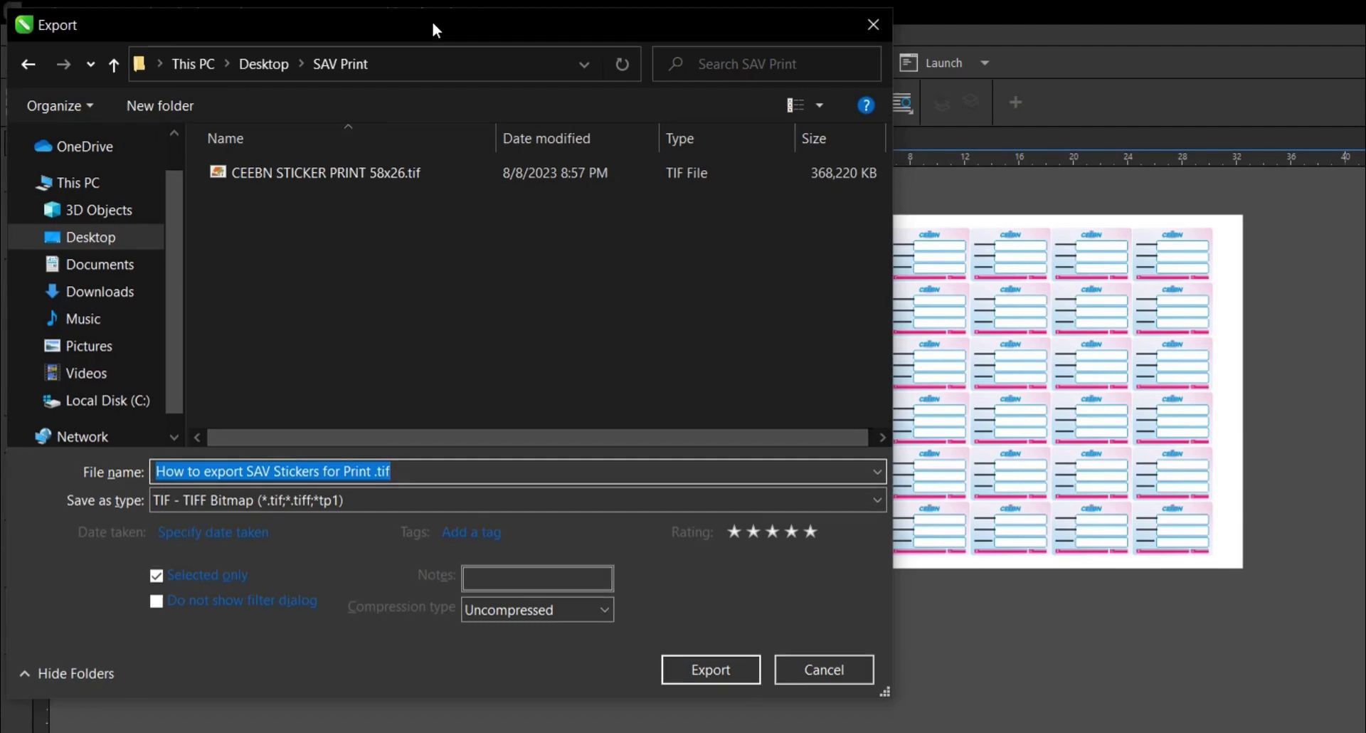
drag(431, 18, 434, 250)
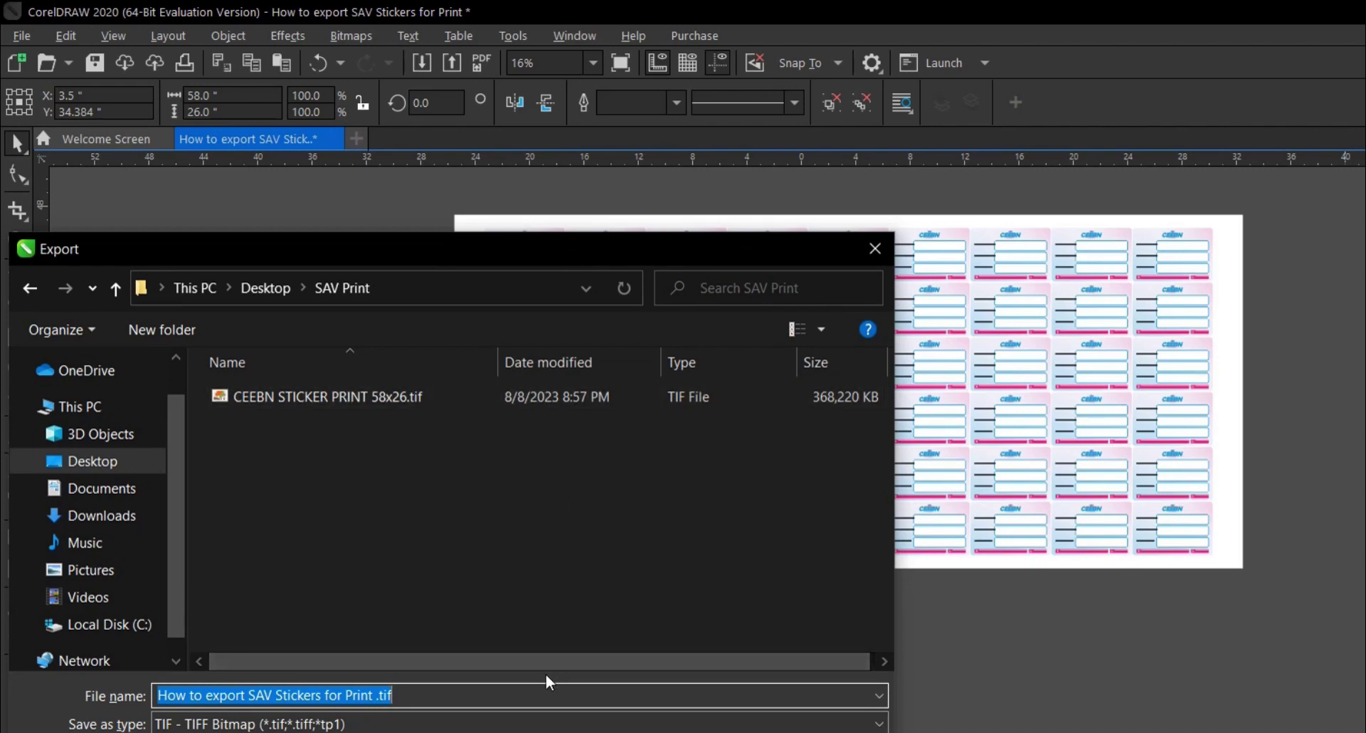
text(5)
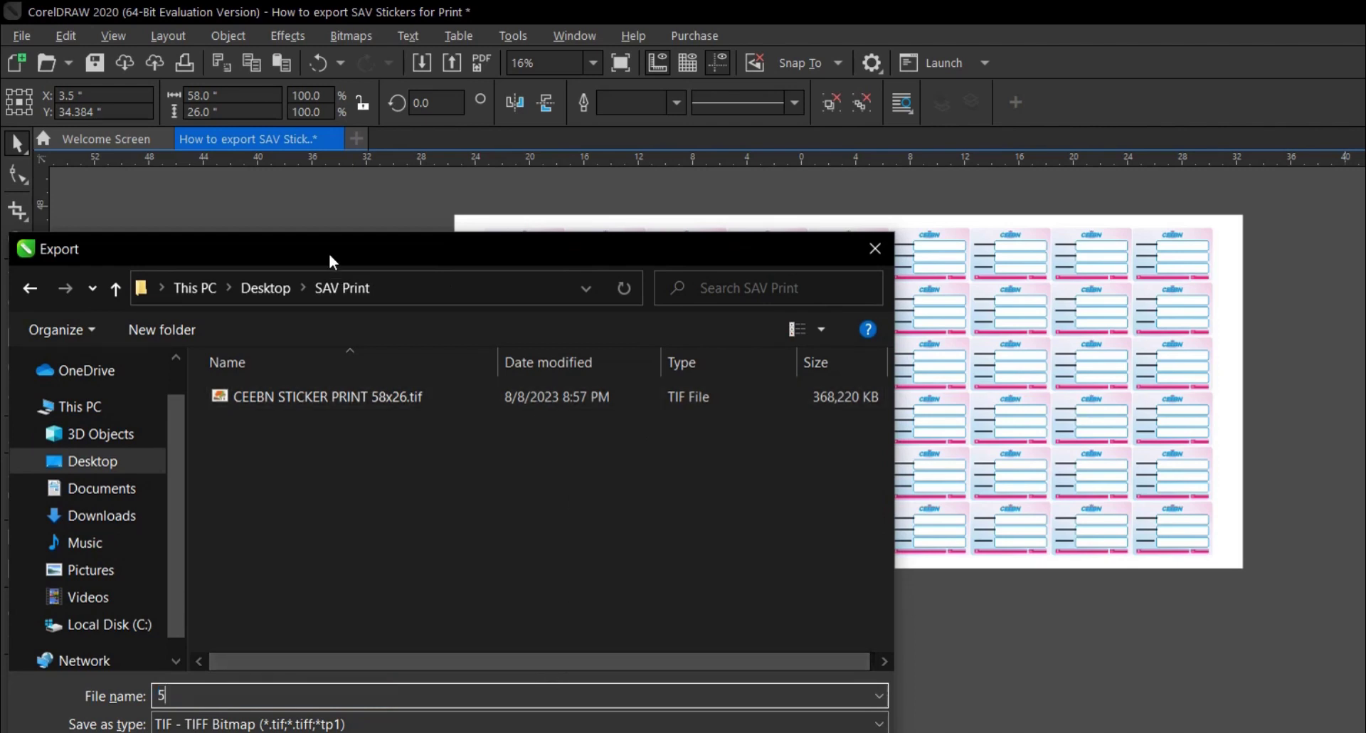
text(8x26 CEEBN)
drag(321, 268, 330, 75)
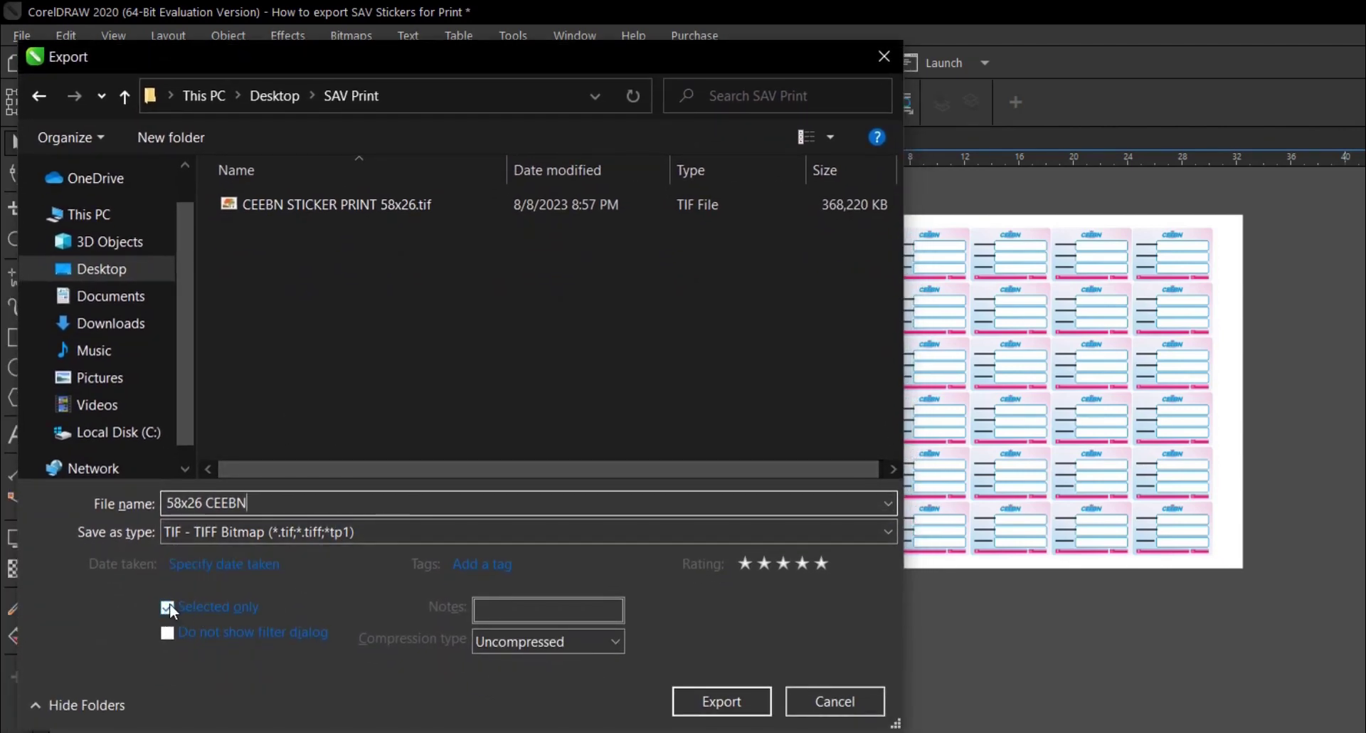
click(721, 702)
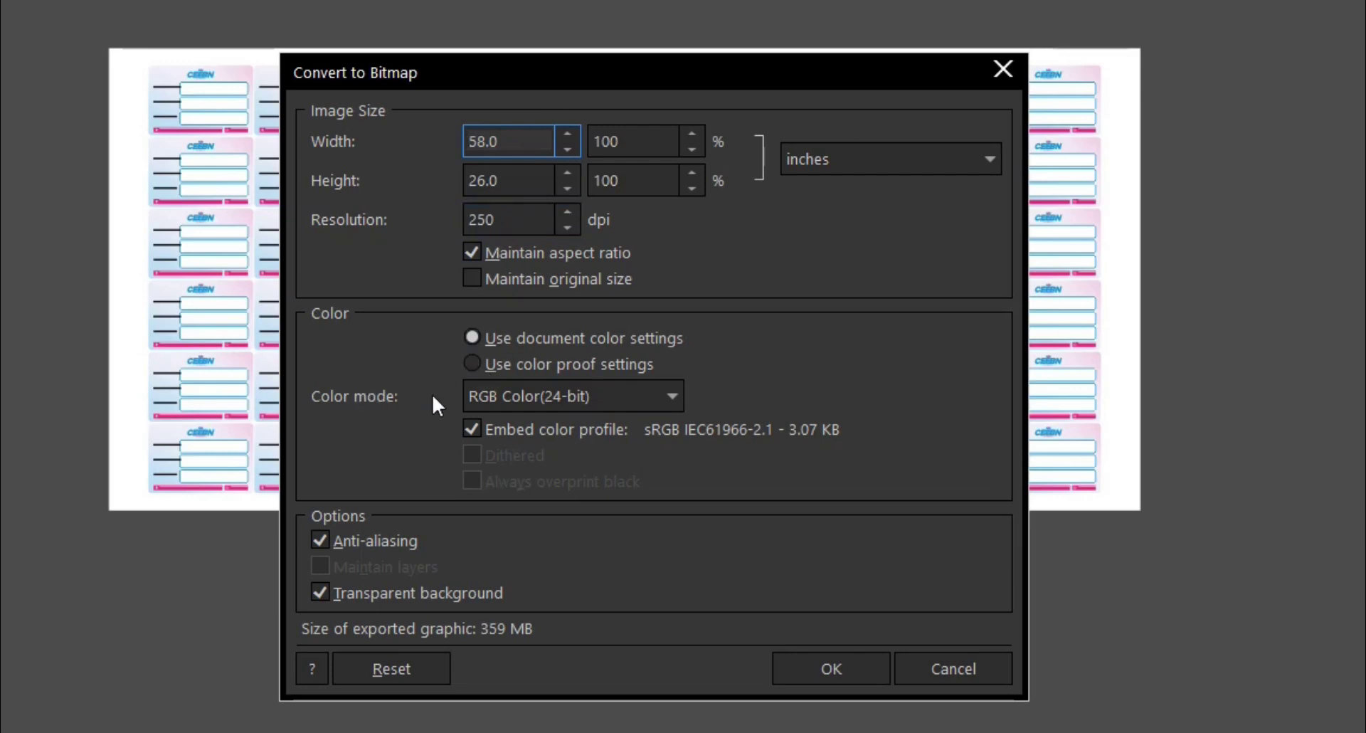
- Keep 58×26 in at 250 dpi, set colour mode to CMYK Color (32-bit), and confirm
click(575, 397)
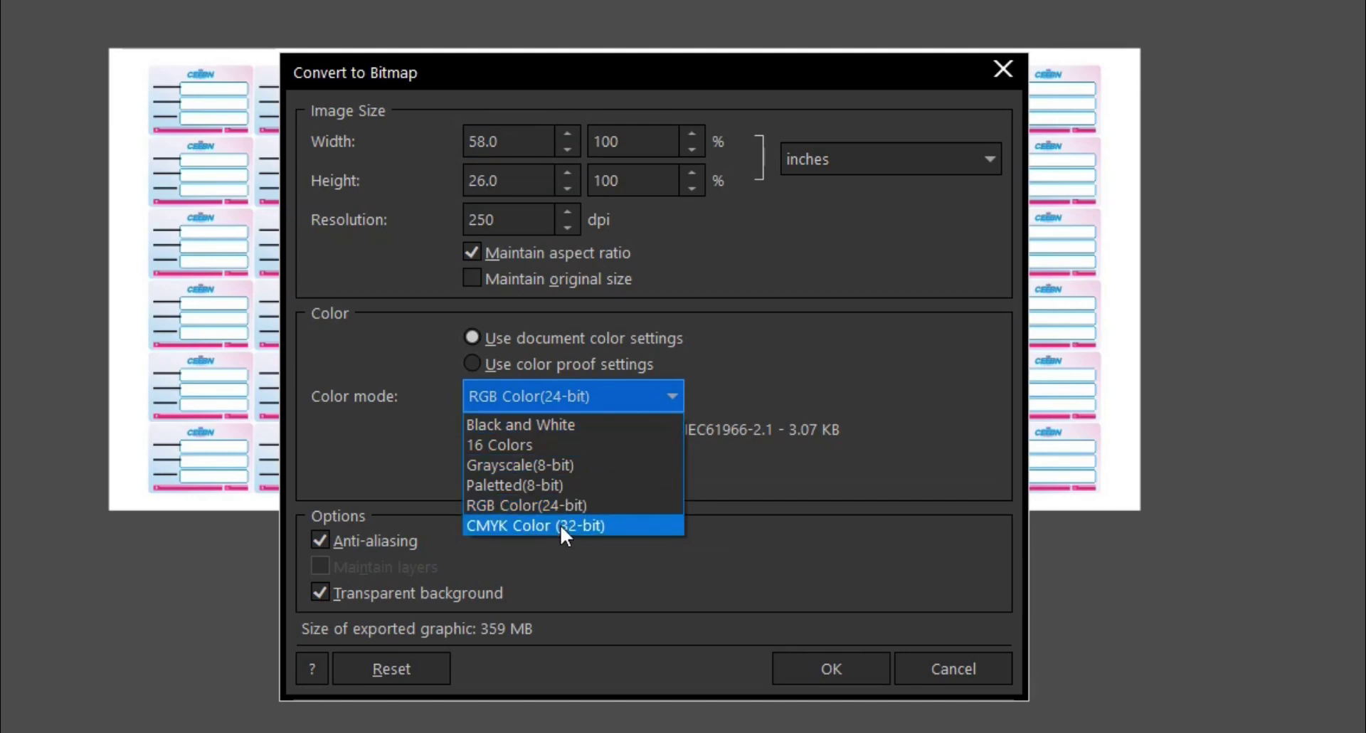
click(560, 525)
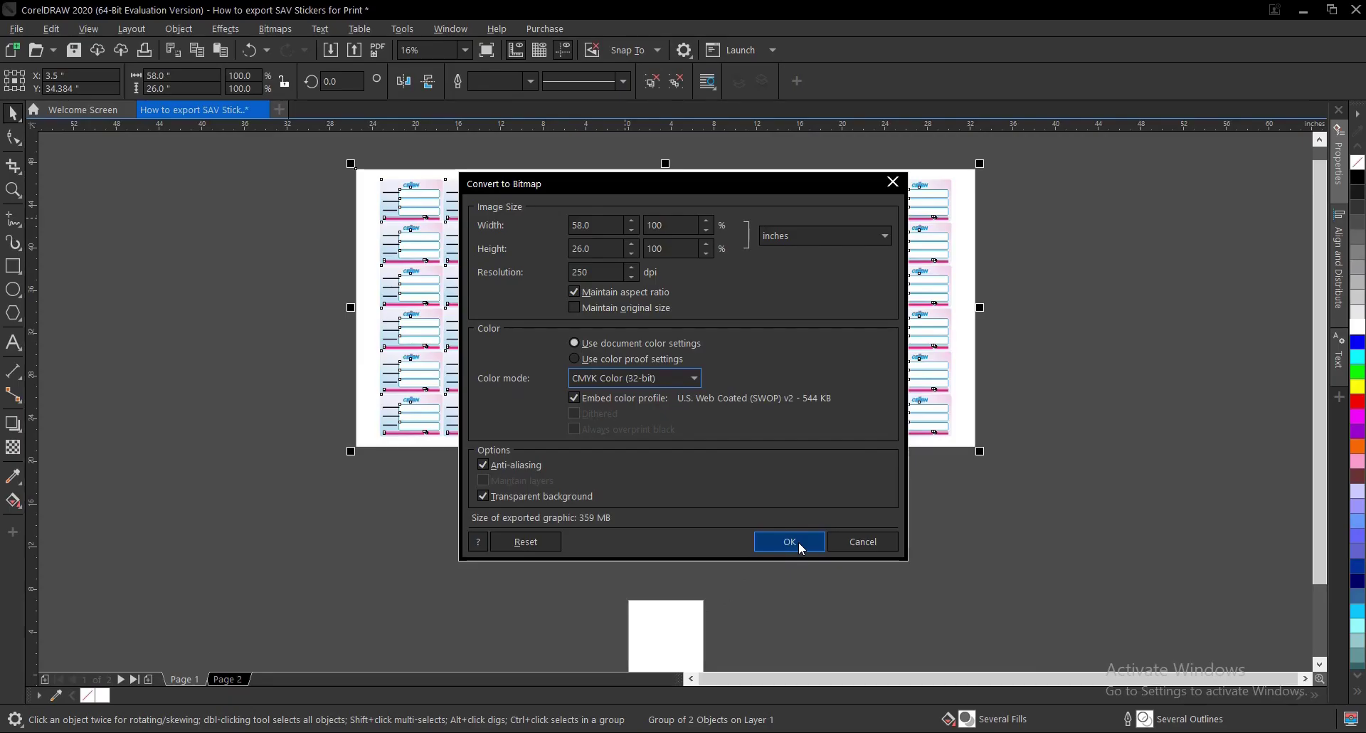
click(847, 669)
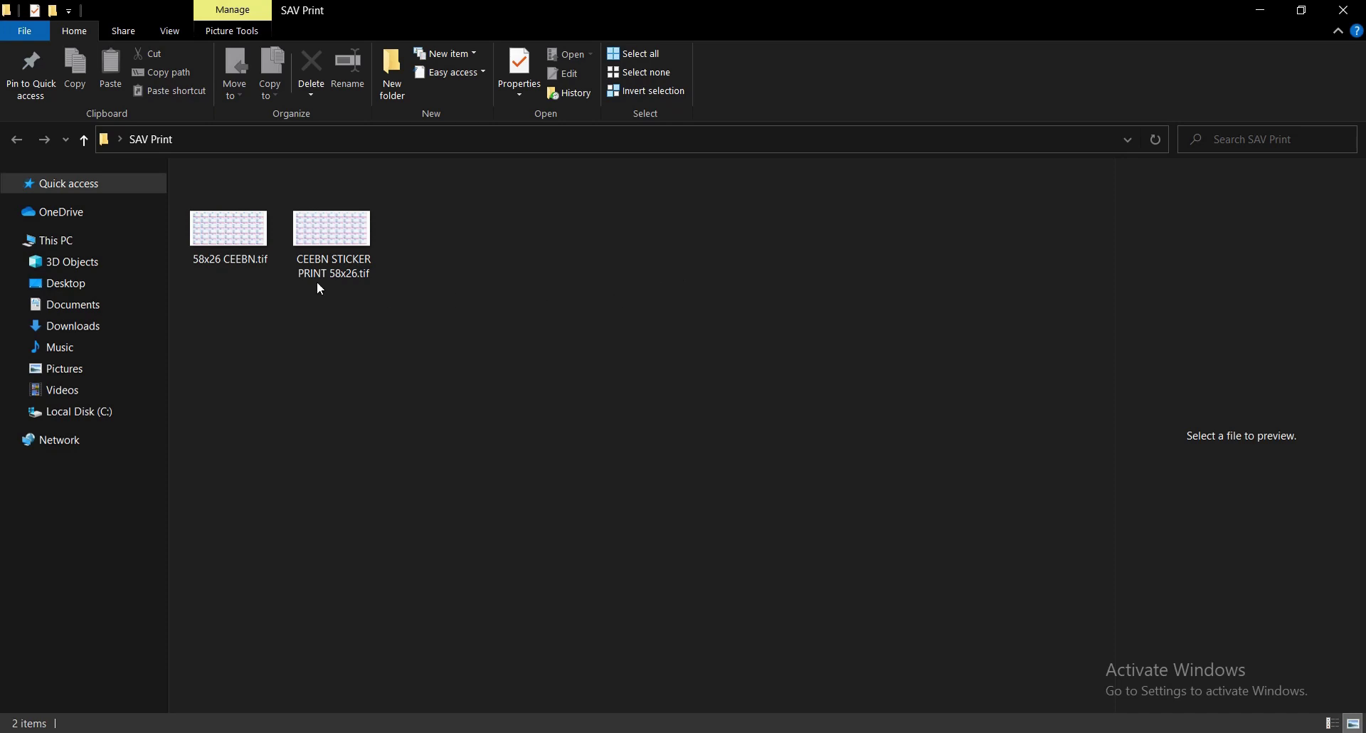
- Check that 58x26 CEEBN.tif in SAV Print is 14500 × 6500 pixels and 359 MB
mouse_move(234, 249)
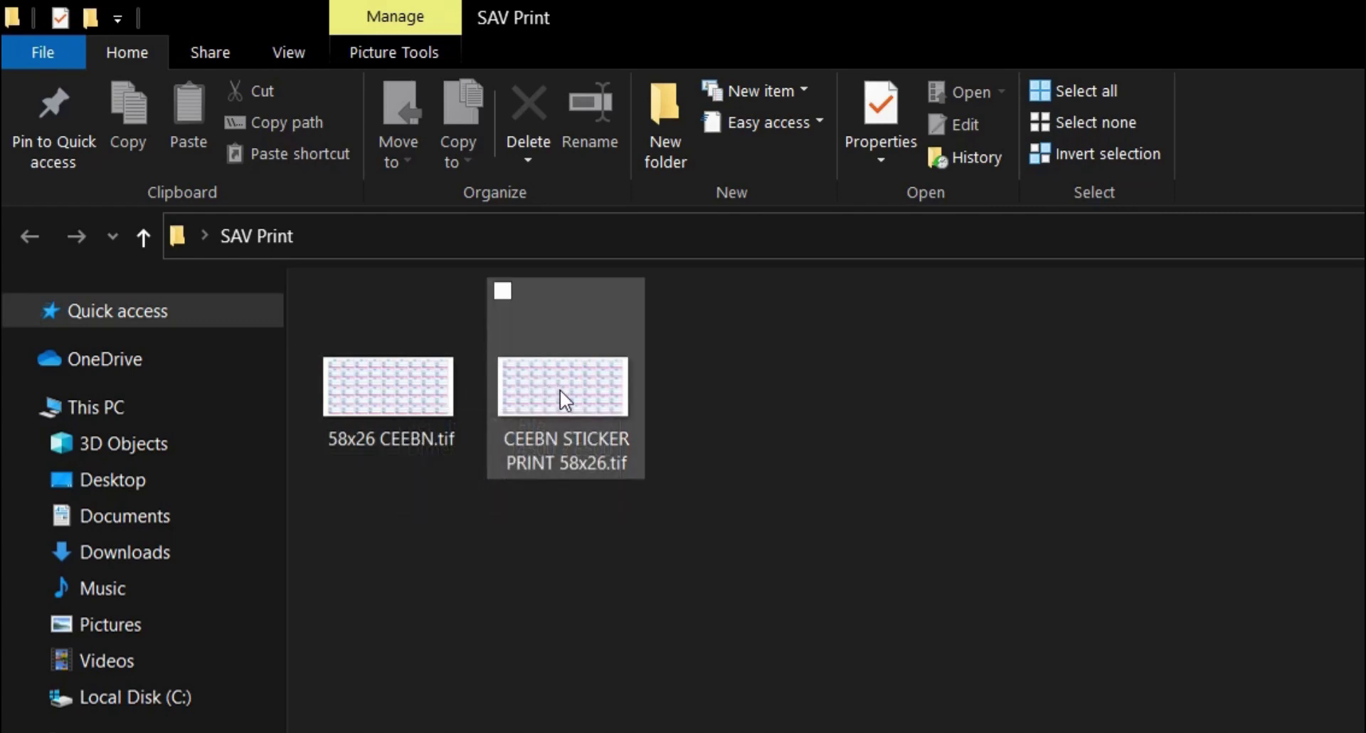
mouse_move(566, 401)
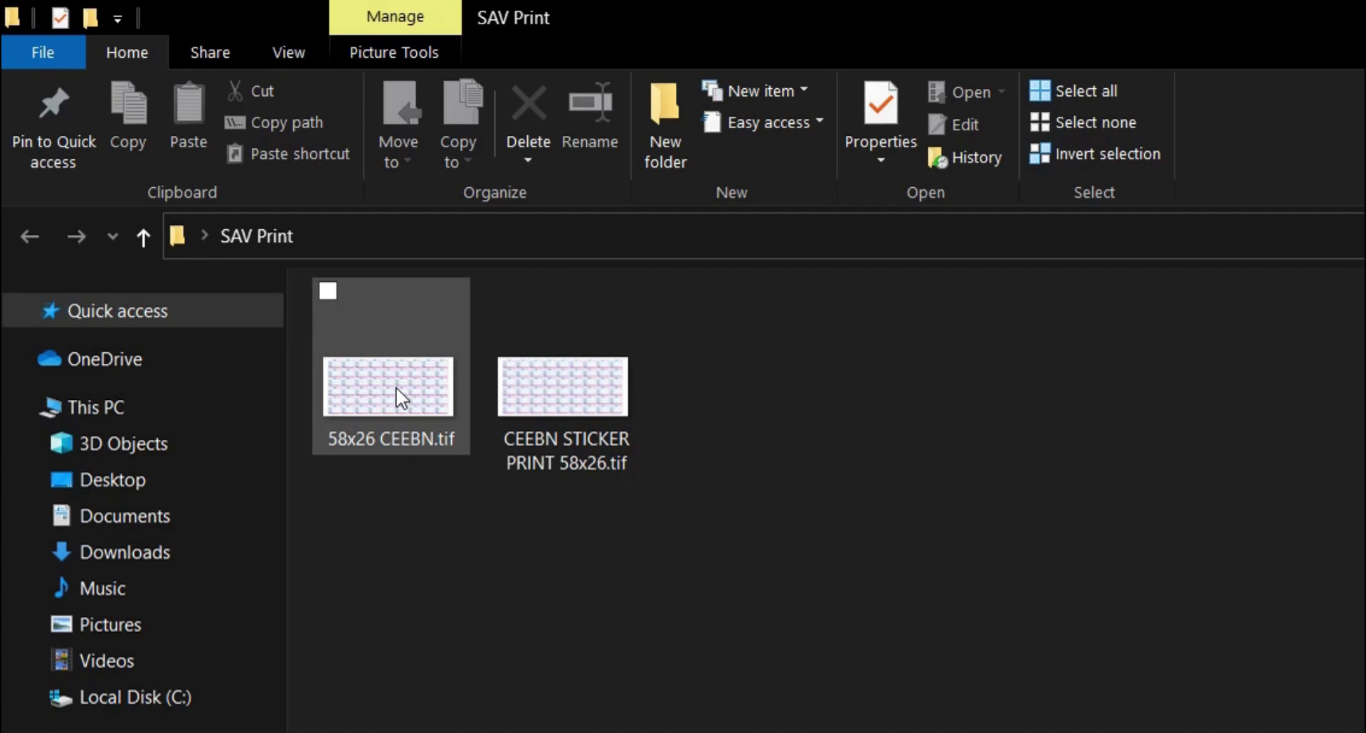
mouse_move(396, 388)
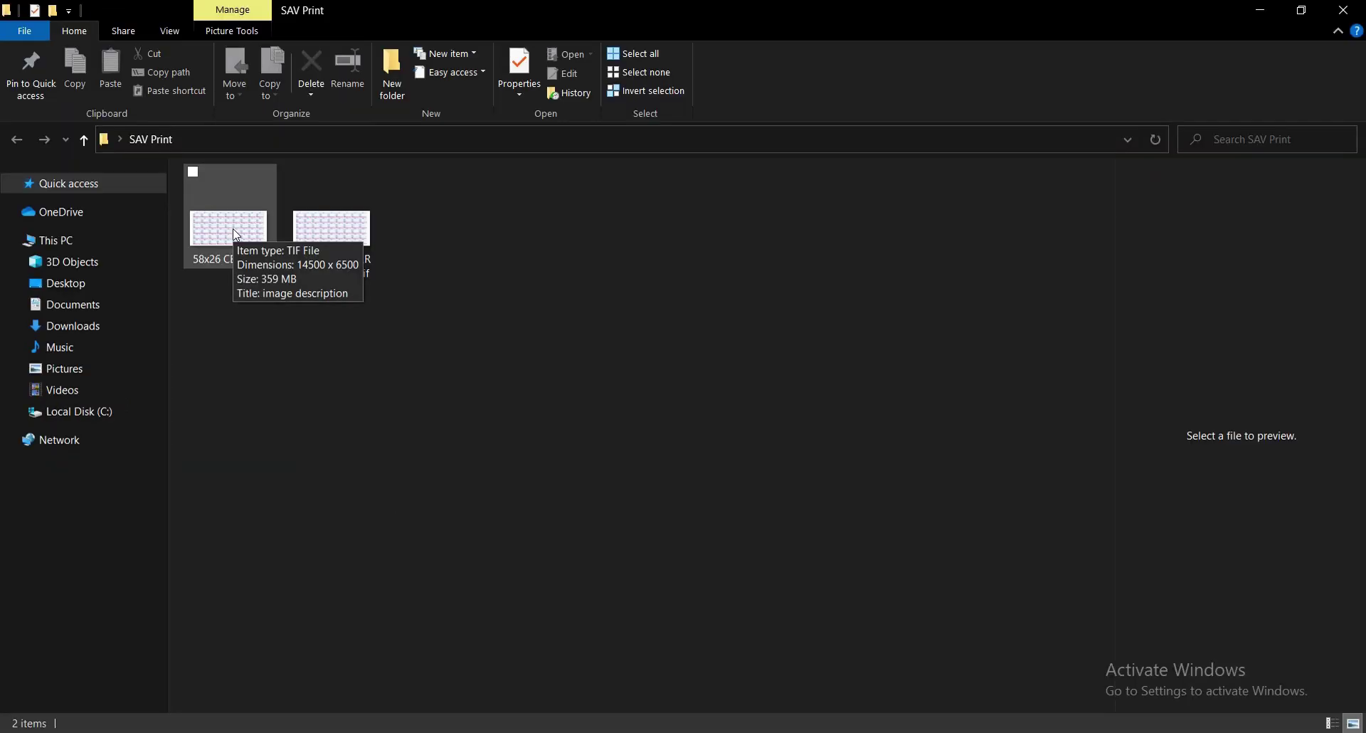